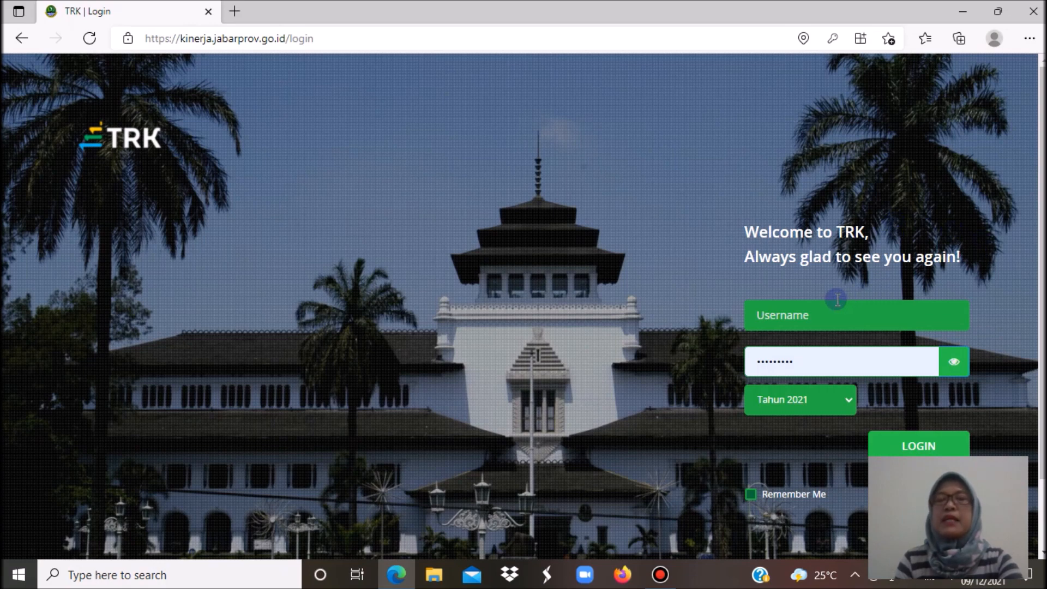
# - Log in for Tahun 2021 with the employee's username and account password
pyautogui.click(782, 314)
pyautogui.click(786, 371)
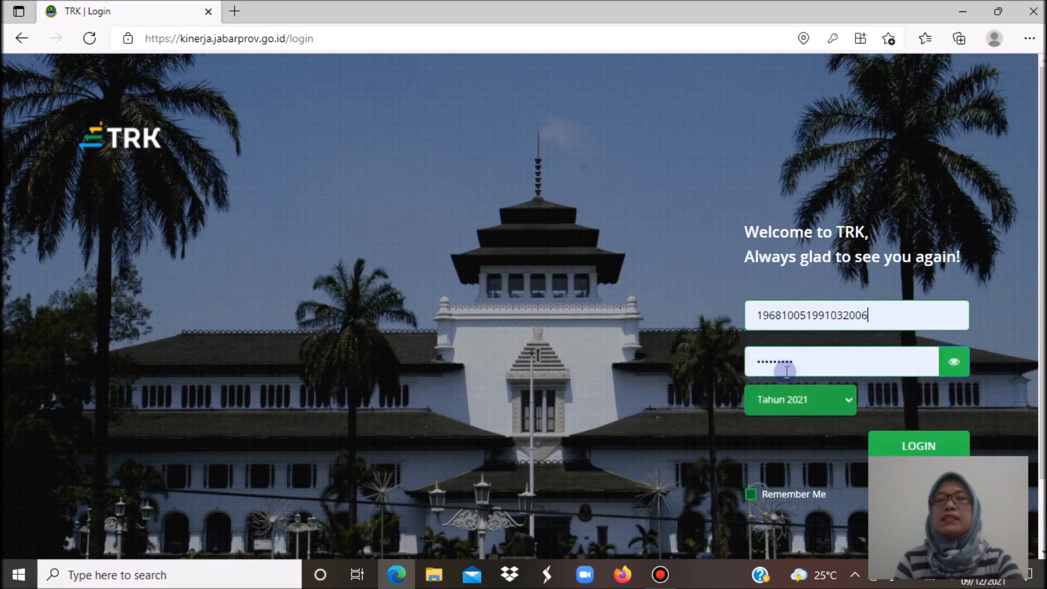
pyautogui.click(917, 445)
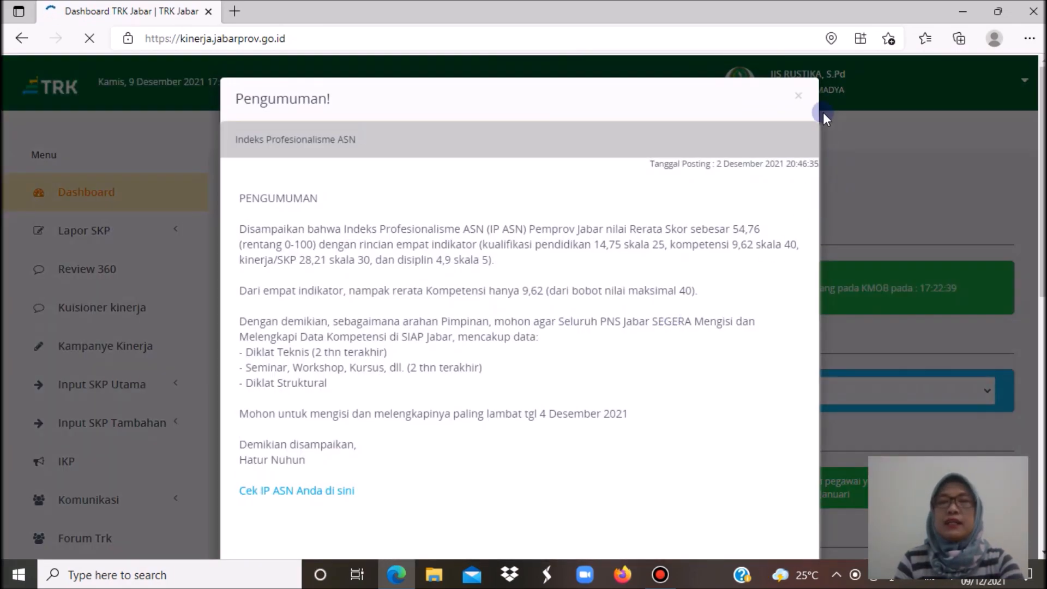
# - Dismiss the Pengumuman announcement and open Sasaran Kerja Semester 1 under Input SKP Utama
pyautogui.click(798, 98)
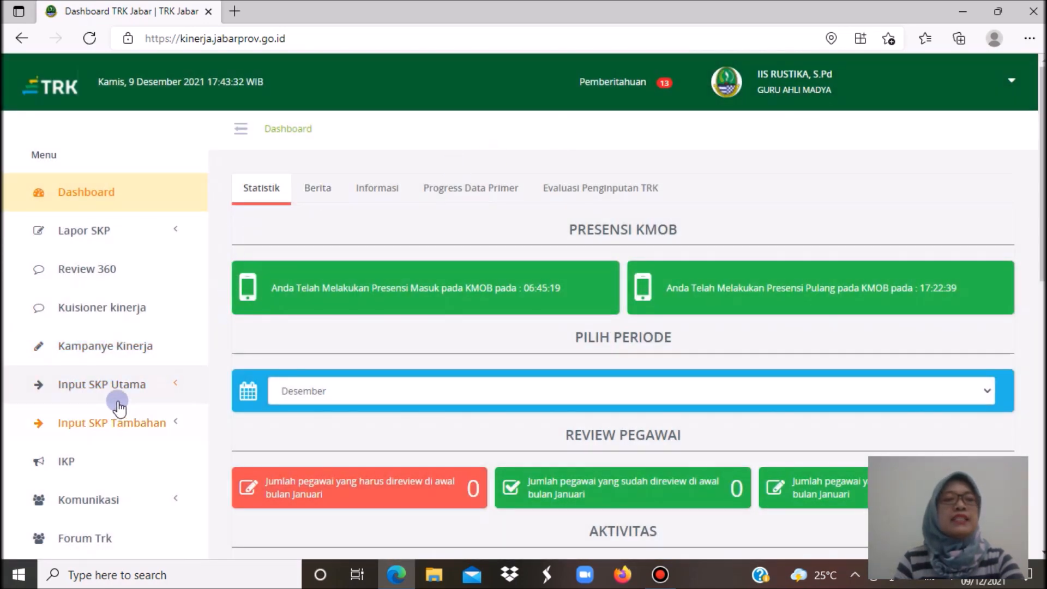
pyautogui.click(90, 389)
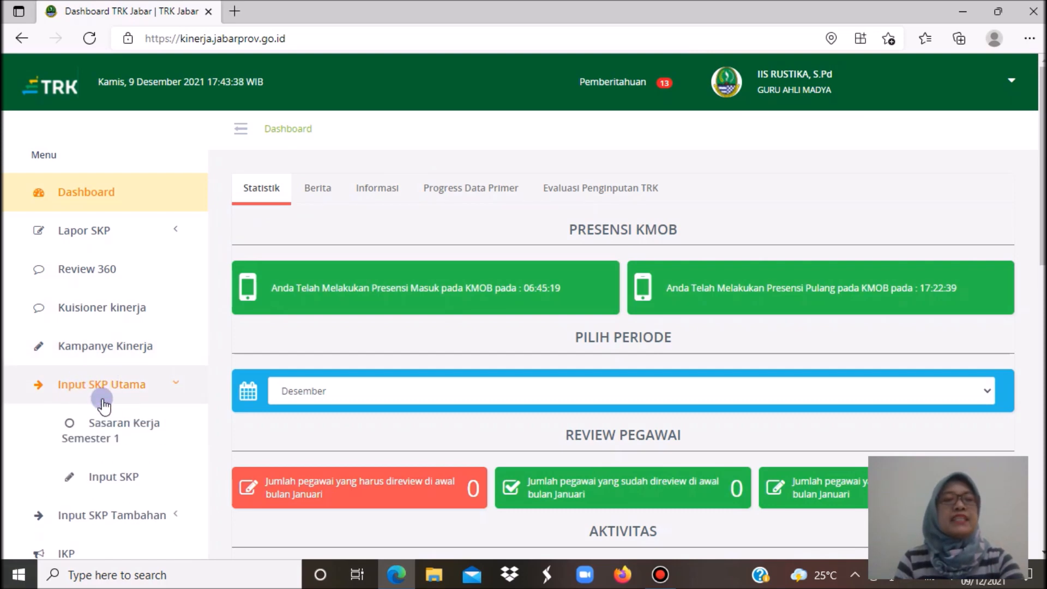
pyautogui.click(114, 438)
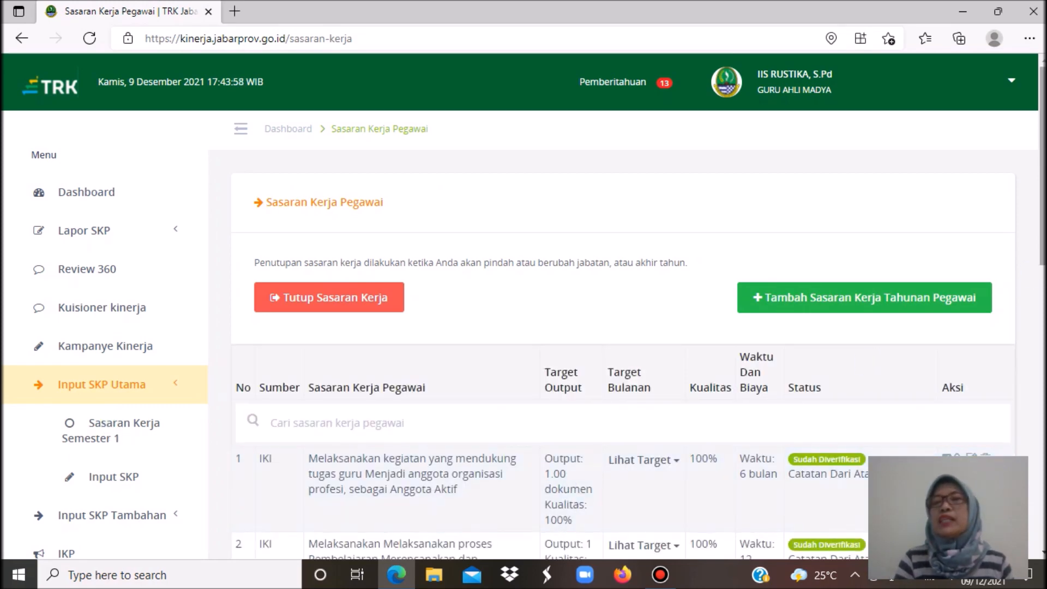
# - Delete the 6-month work target about being an active member of a professional organisation and confirm the deletion
pyautogui.scroll(-7, 622, 334)
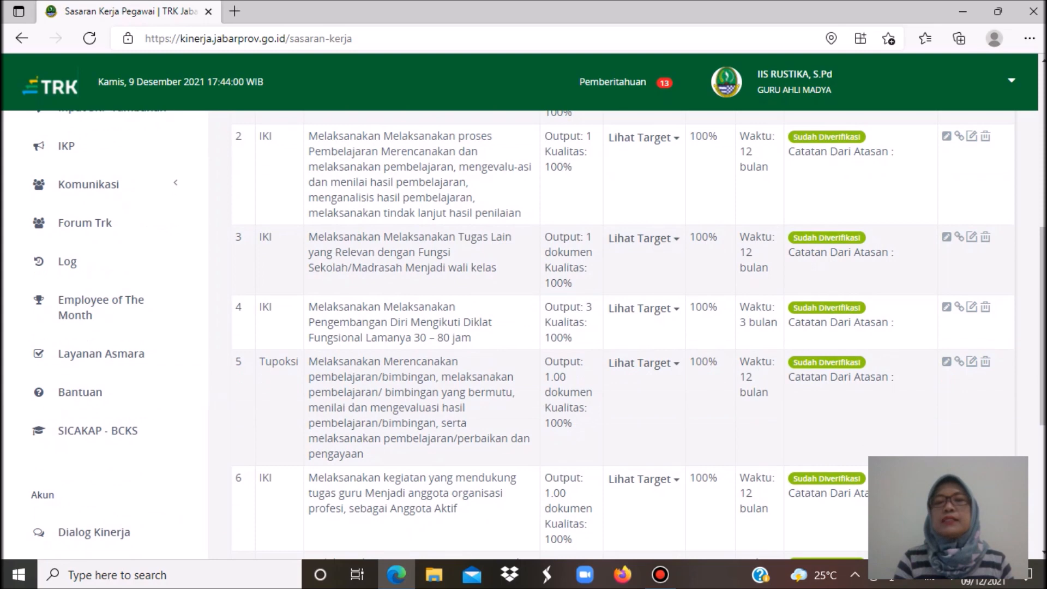
pyautogui.moveTo(1045, 281); pyautogui.dragTo(1045, 213)
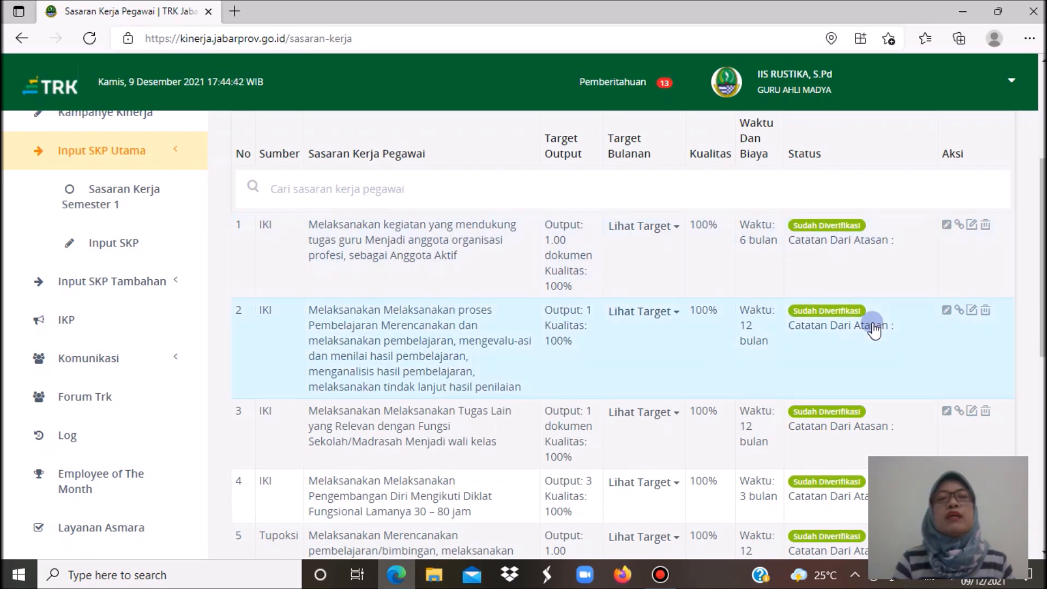
pyautogui.moveTo(1042, 326); pyautogui.dragTo(1043, 426)
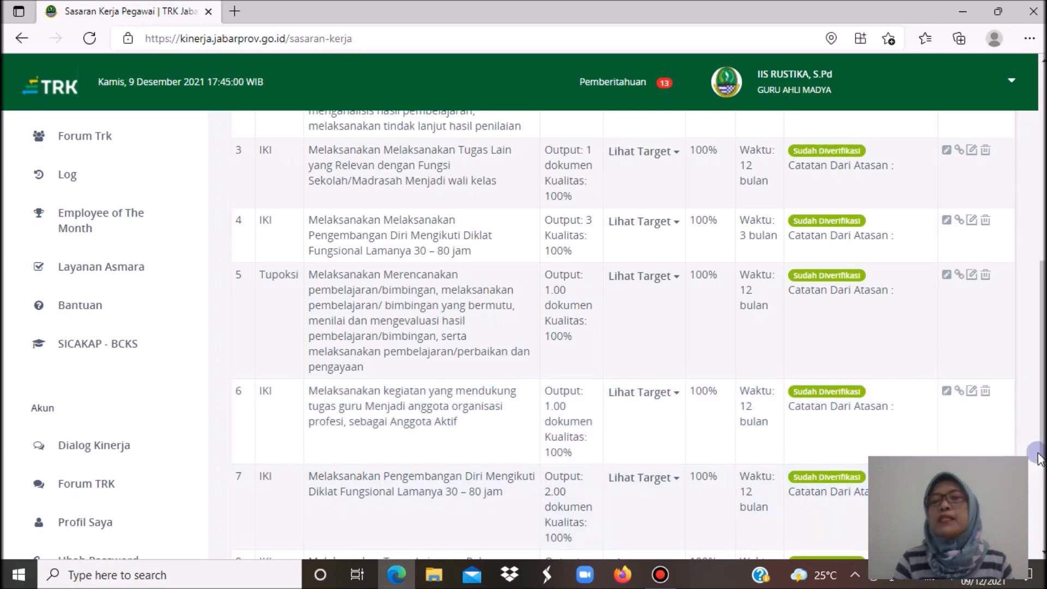
pyautogui.moveTo(1040, 468); pyautogui.dragTo(1042, 365)
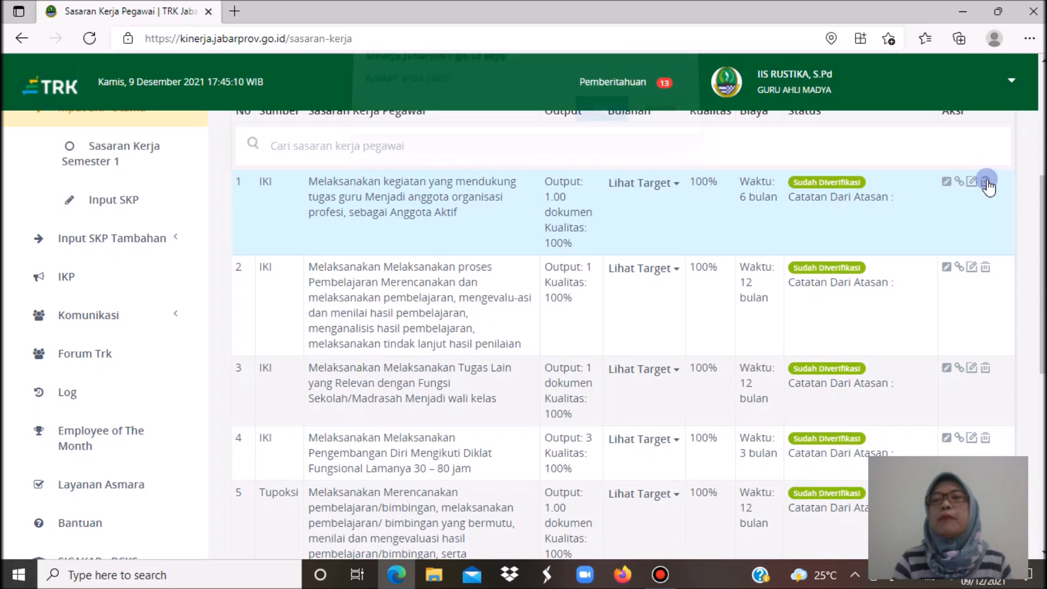
pyautogui.click(986, 182)
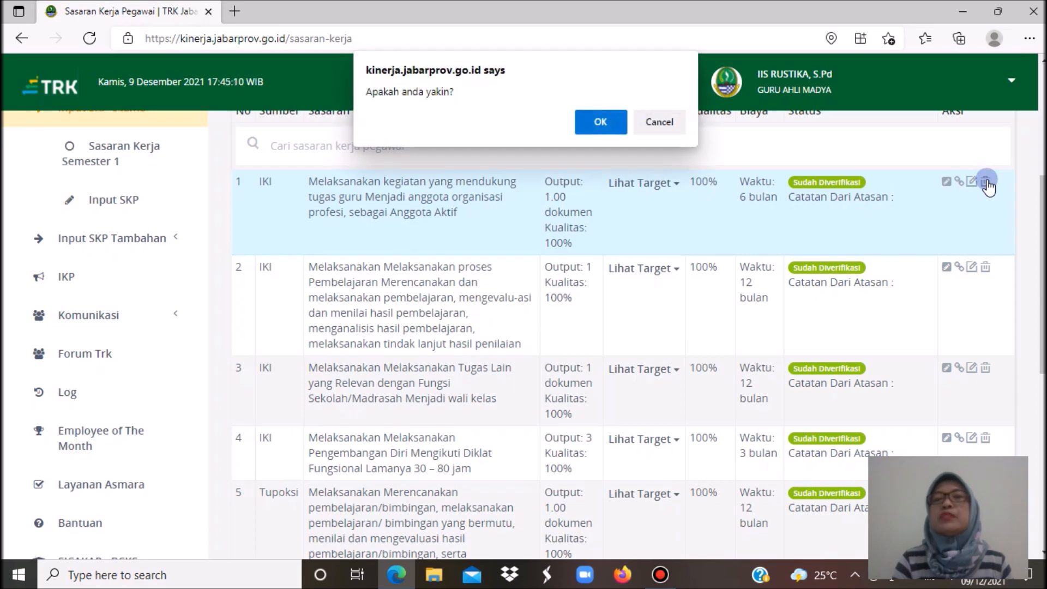
pyautogui.click(612, 120)
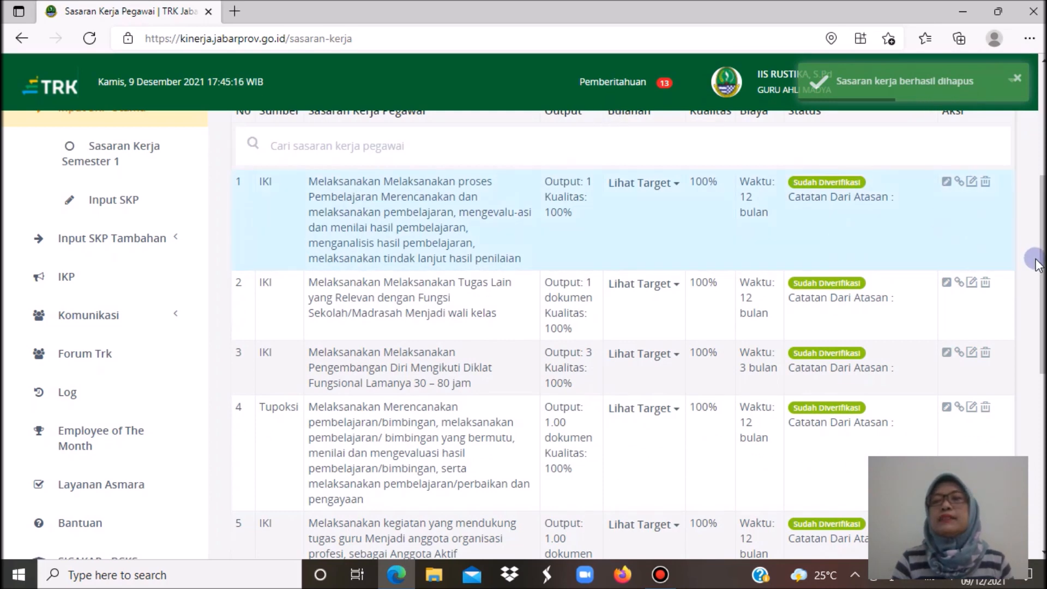
# - Delete the IKI work target "Melaksanakan Melaksanakan proses Pembelajaran" from the Semester 1 list and confirm the deletion
pyautogui.scroll(-2, 1043, 268)
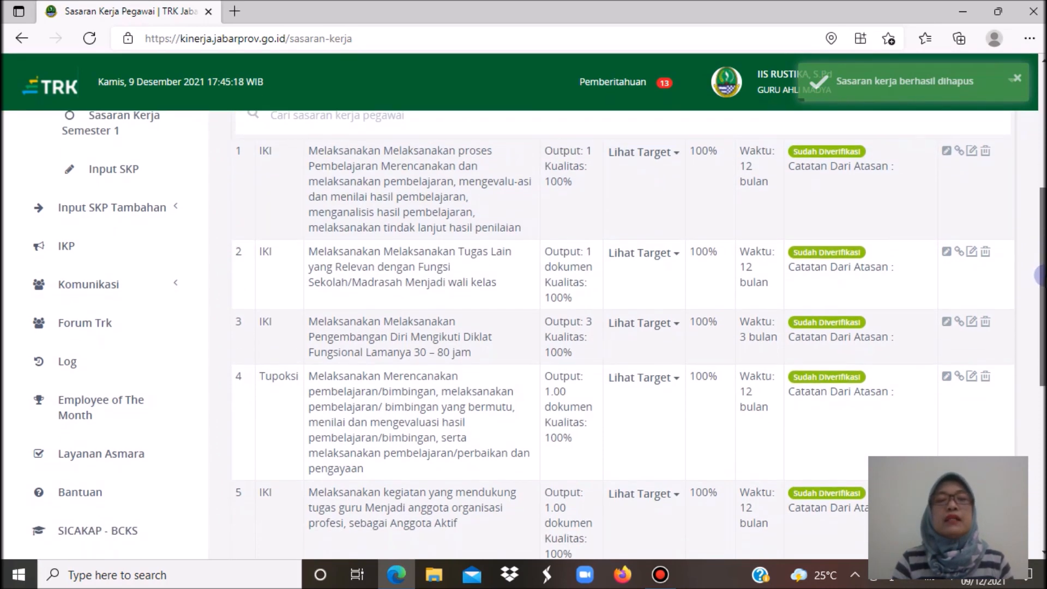
pyautogui.scroll(-3, 622, 336)
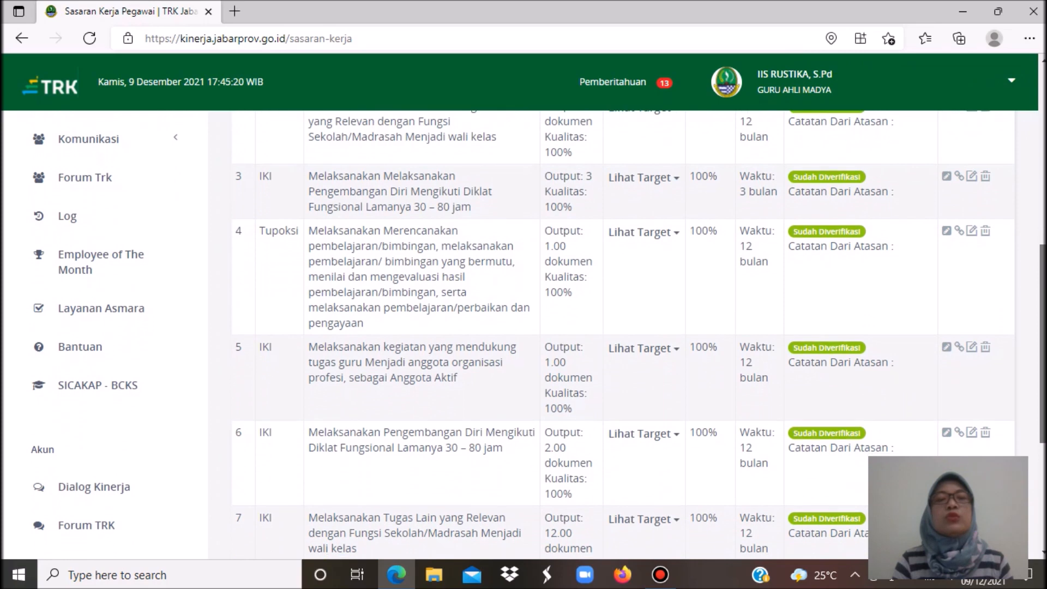
pyautogui.scroll(-1, 622, 336)
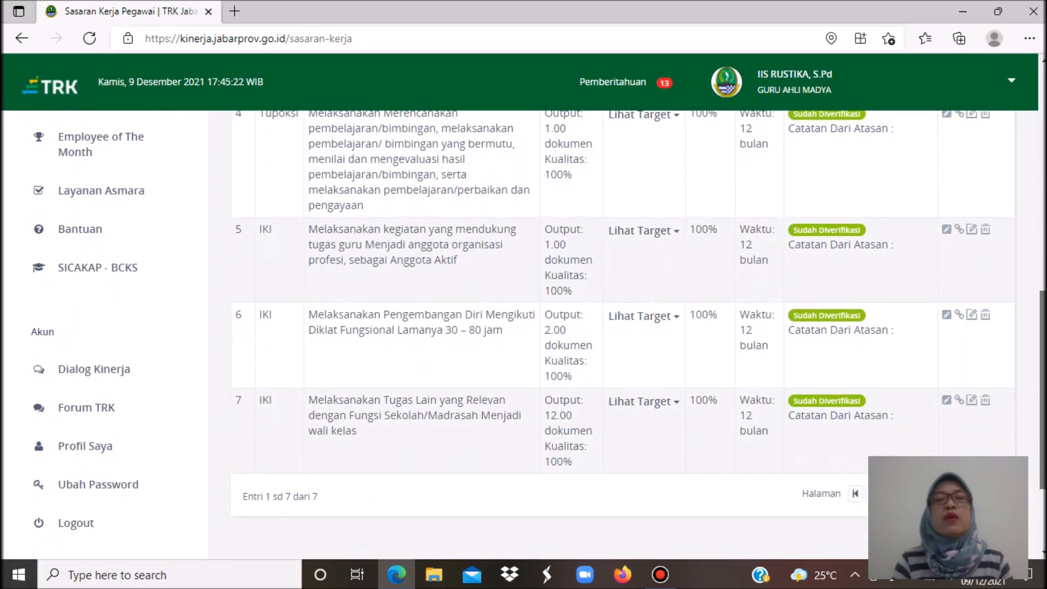
pyautogui.scroll(4, 622, 328)
pyautogui.scroll(2, 502, 275)
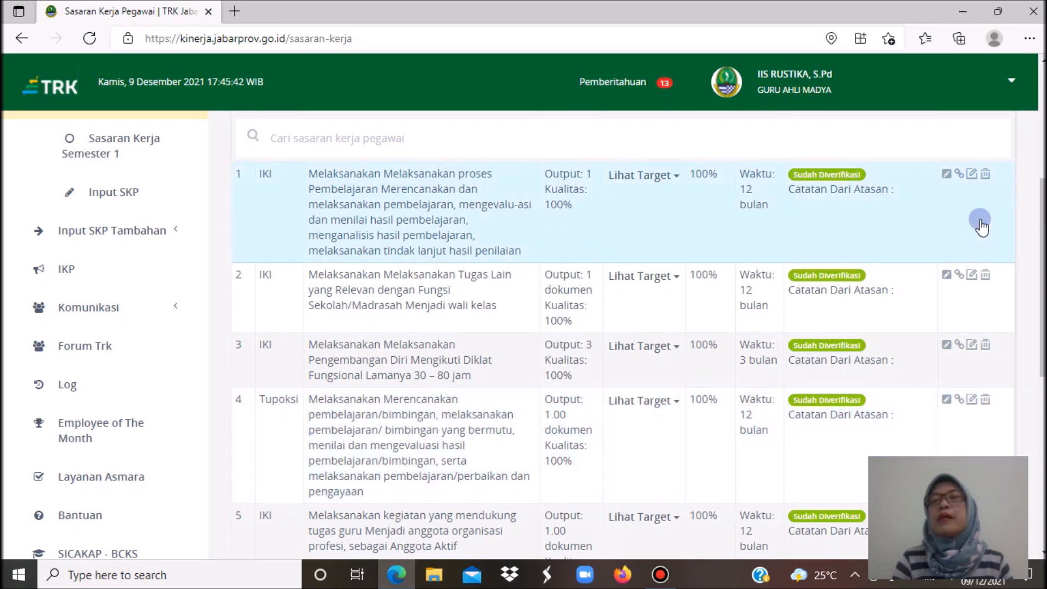
pyautogui.click(987, 174)
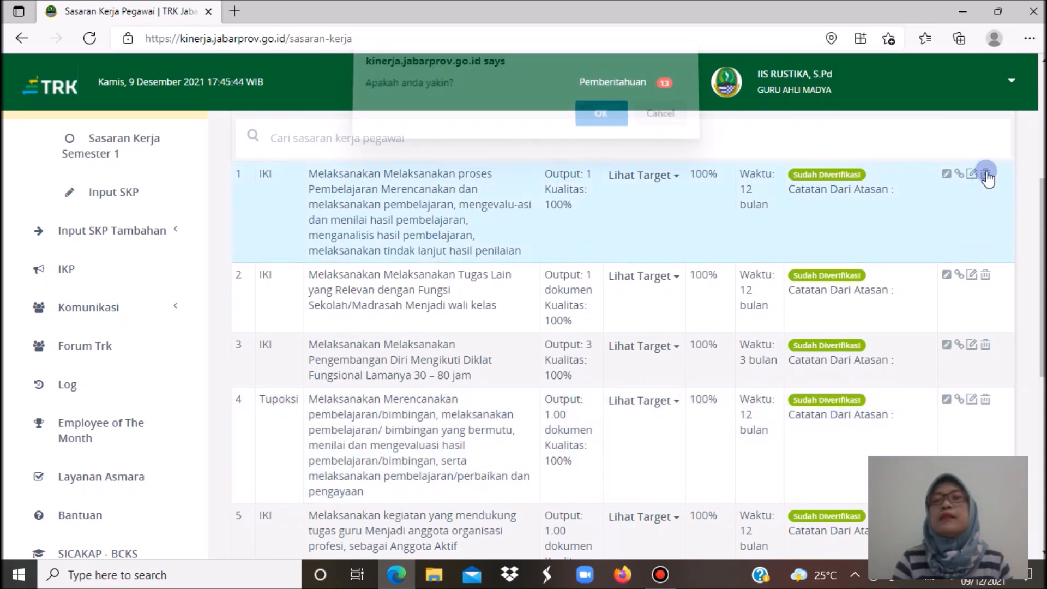
pyautogui.click(606, 131)
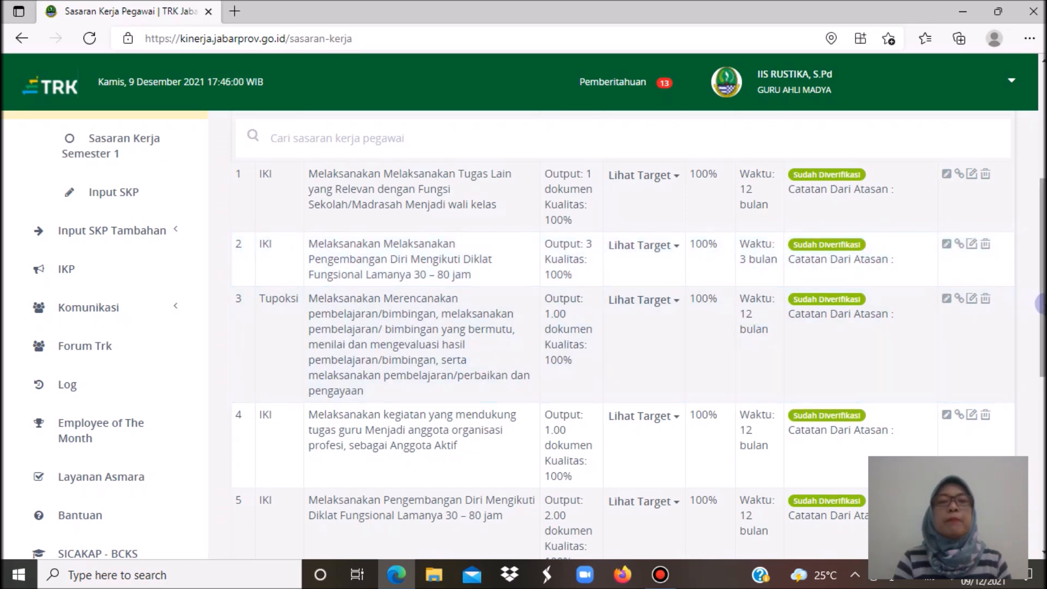
# - Delete the 3-month "Pengembangan Diri Mengikuti Diklat Fungsional Lamanya 30 – 80 jam" target and confirm the deletion
pyautogui.scroll(-2, 1039, 302)
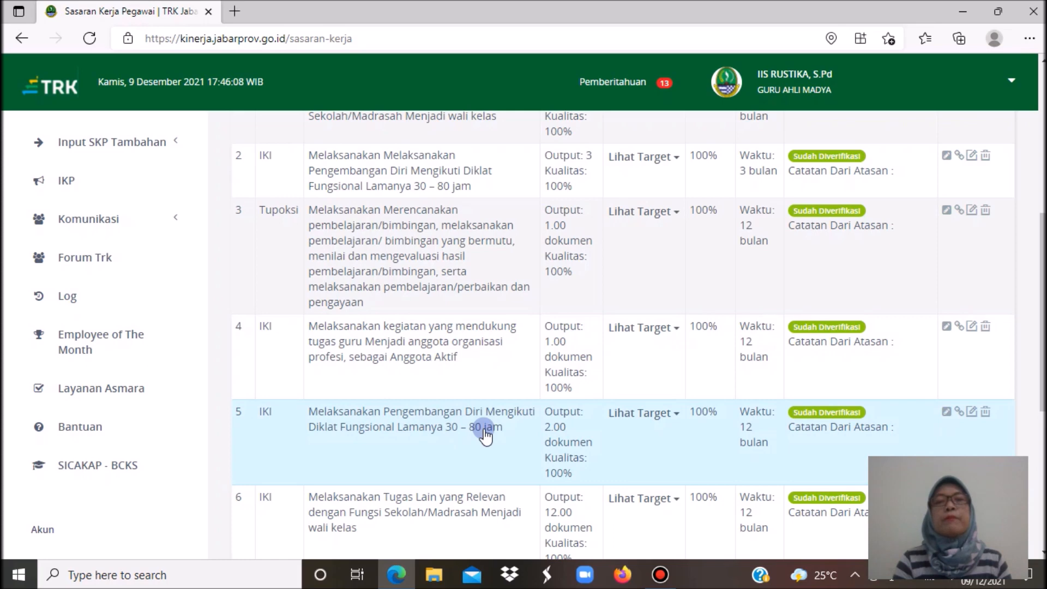
pyautogui.click(989, 155)
pyautogui.click(599, 124)
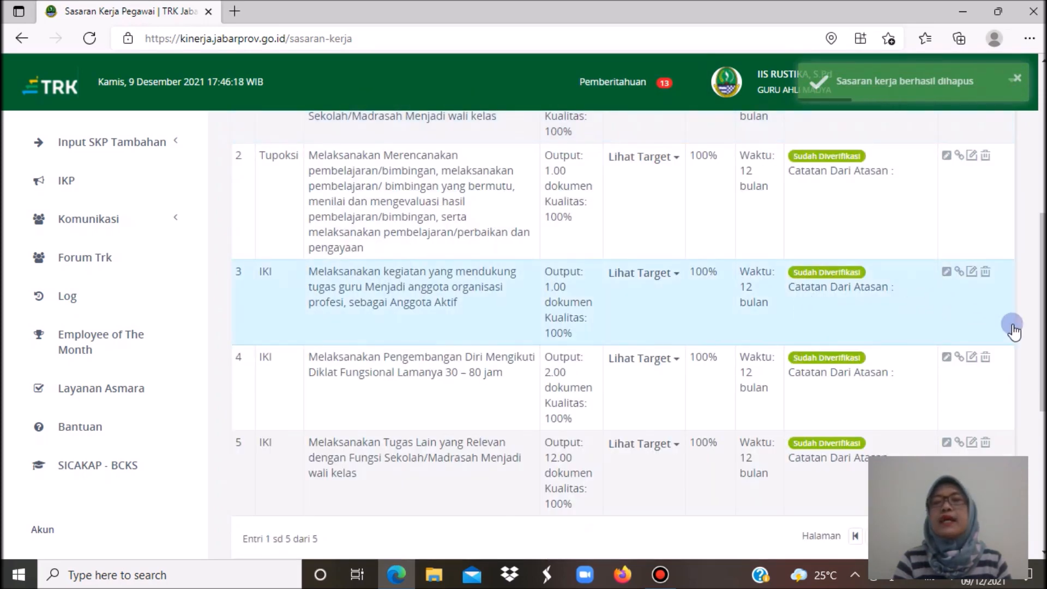
# - Delete the duplicate "Menjadi wali kelas" target whose output is 1 dokumen and confirm the deletion
pyautogui.scroll(2, 523, 311)
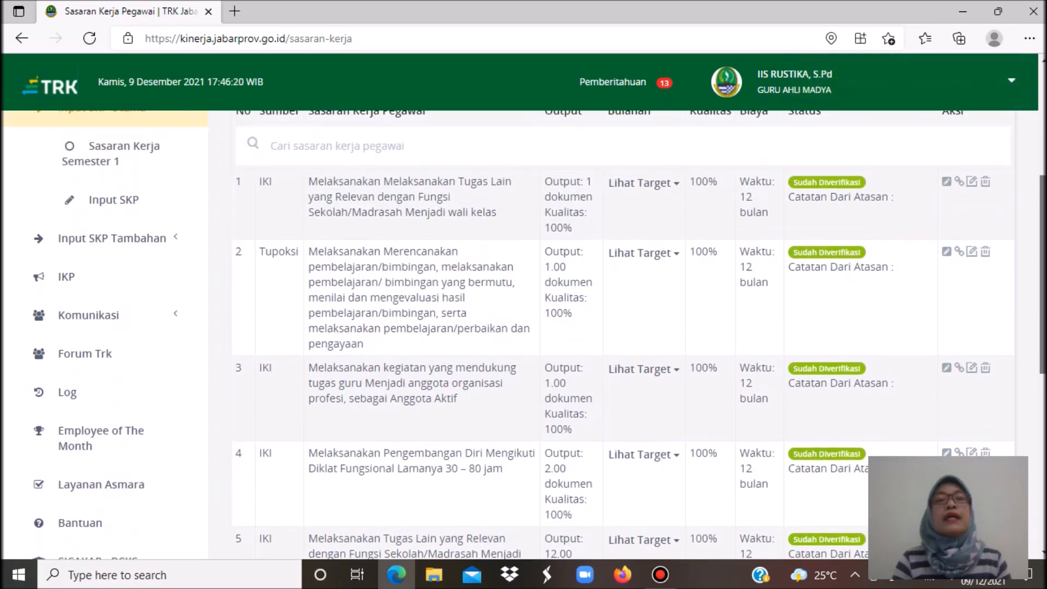
pyautogui.scroll(-1, 420, 305)
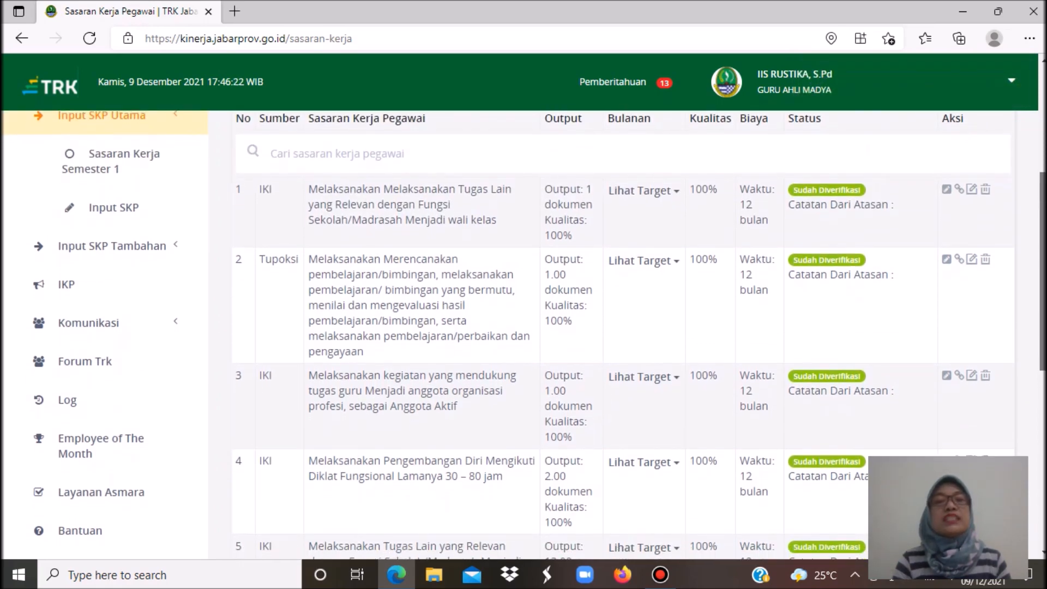
pyautogui.scroll(-1, 523, 327)
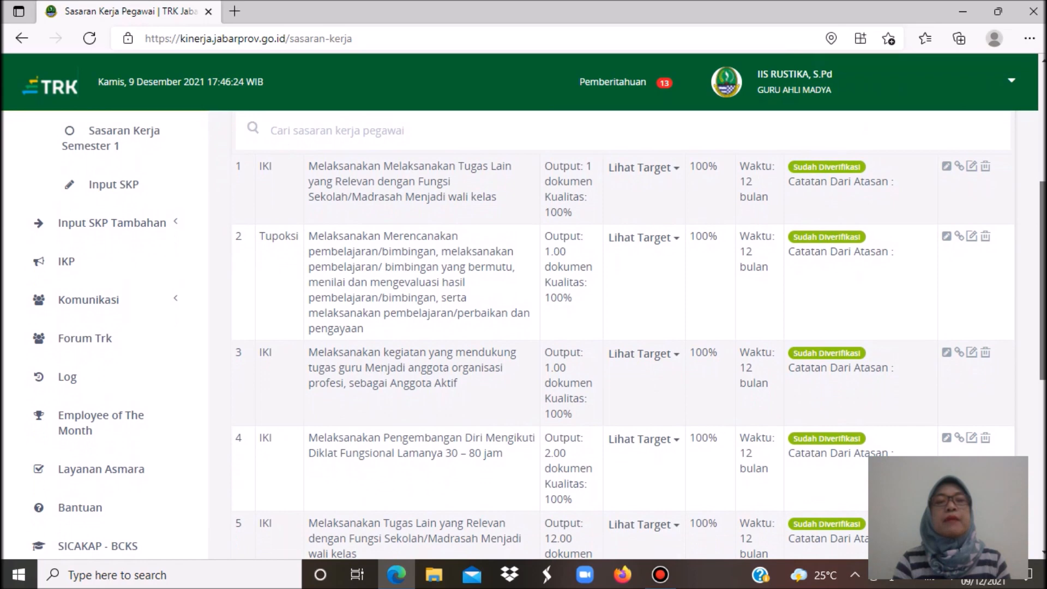
pyautogui.scroll(-2, 523, 327)
pyautogui.scroll(2, 524, 327)
pyautogui.scroll(-1, 524, 327)
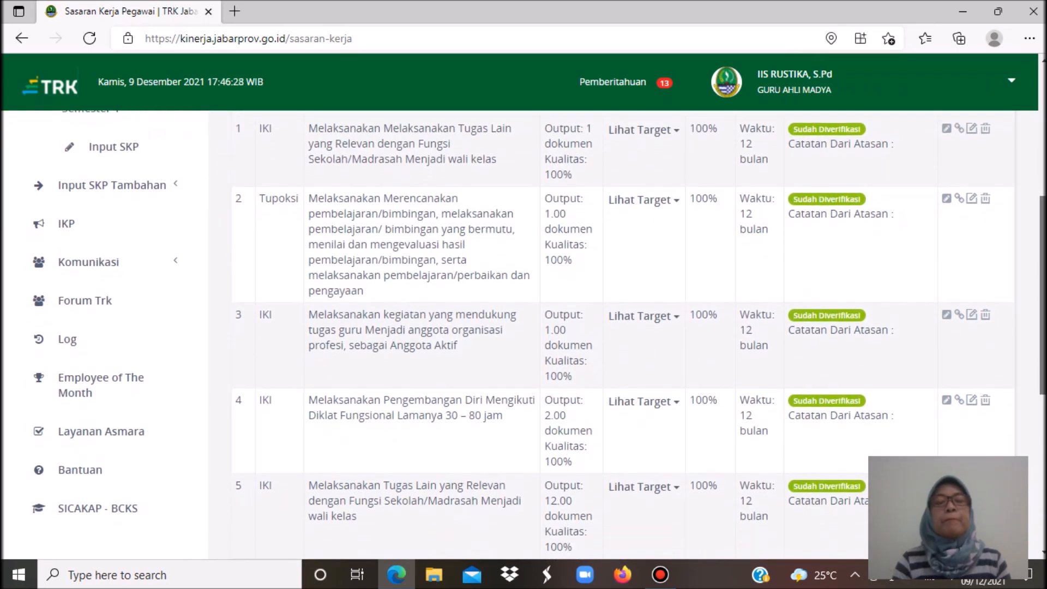
pyautogui.scroll(-1, 524, 327)
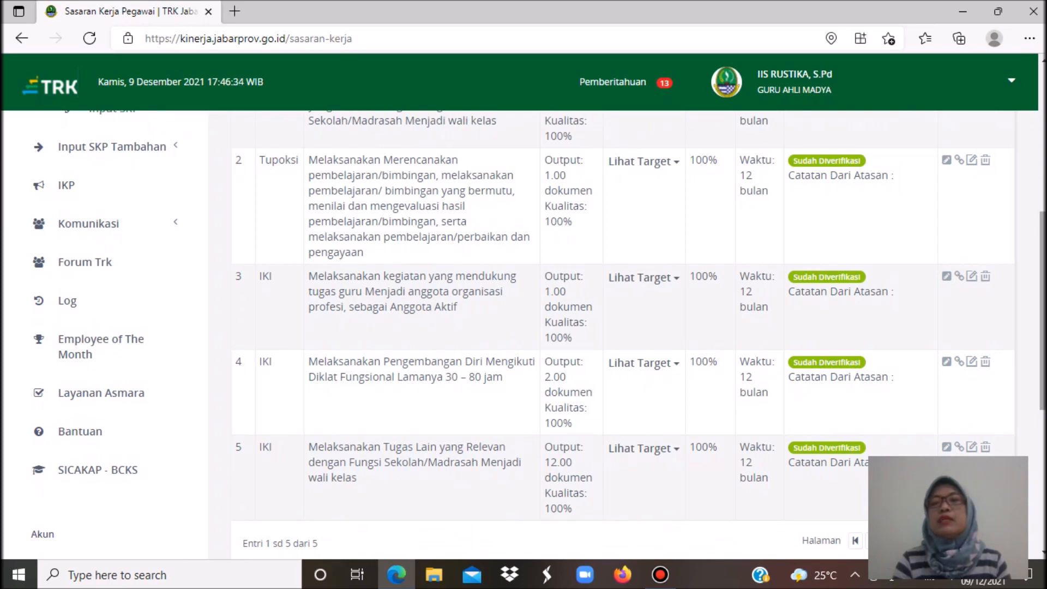
pyautogui.scroll(-1, 523, 328)
pyautogui.scroll(3, 524, 327)
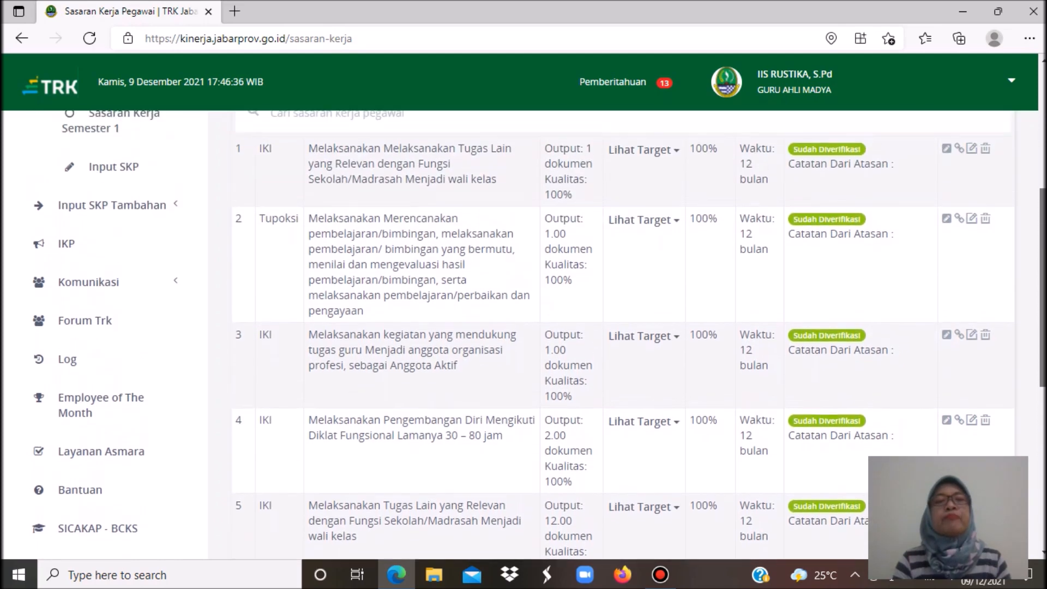
pyautogui.scroll(-1, 508, 335)
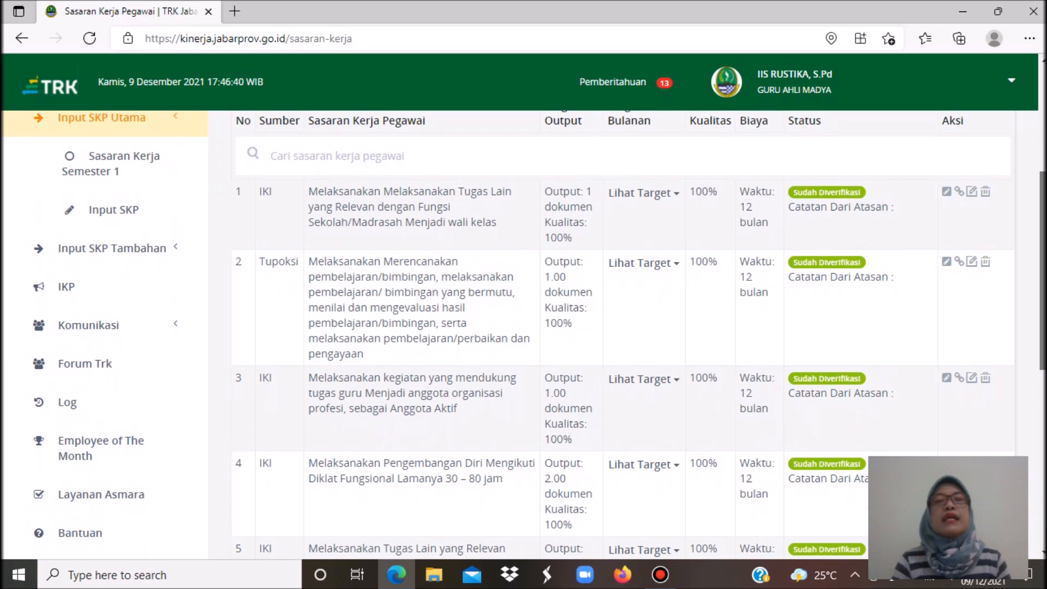
pyautogui.scroll(-1, 524, 327)
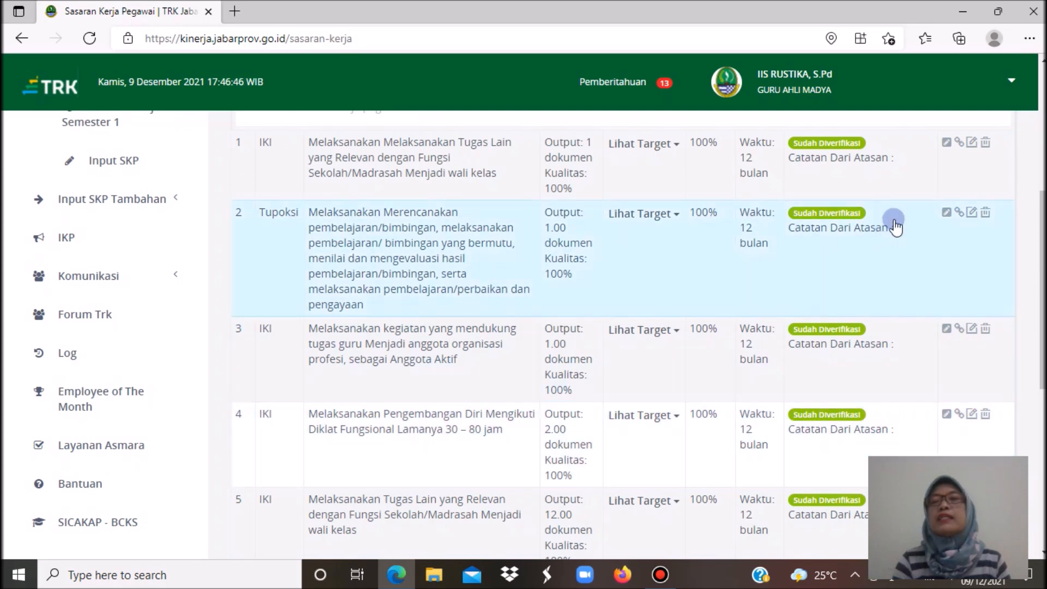
pyautogui.click(986, 143)
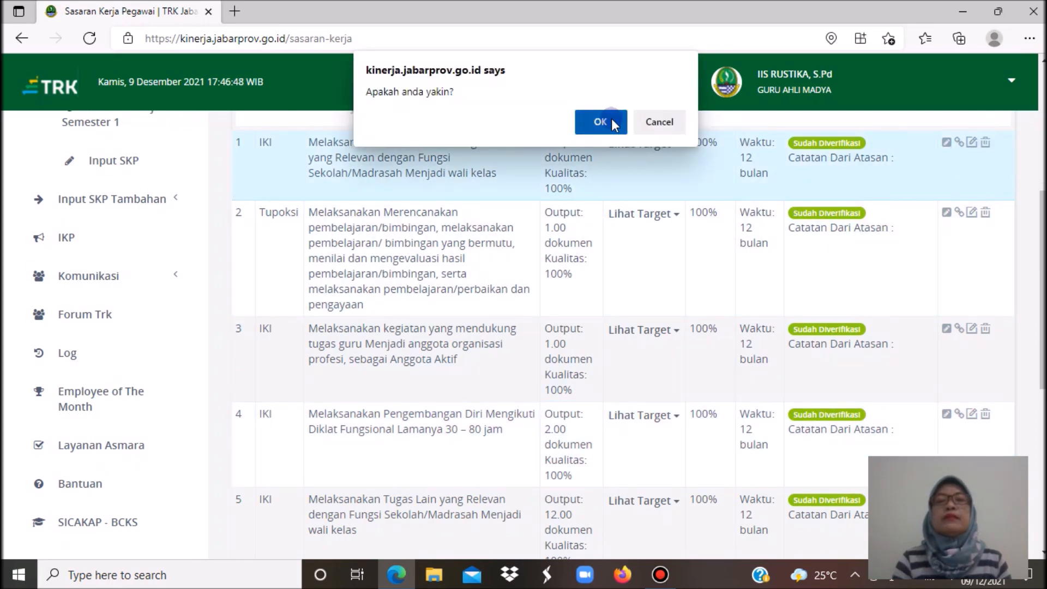
pyautogui.click(613, 123)
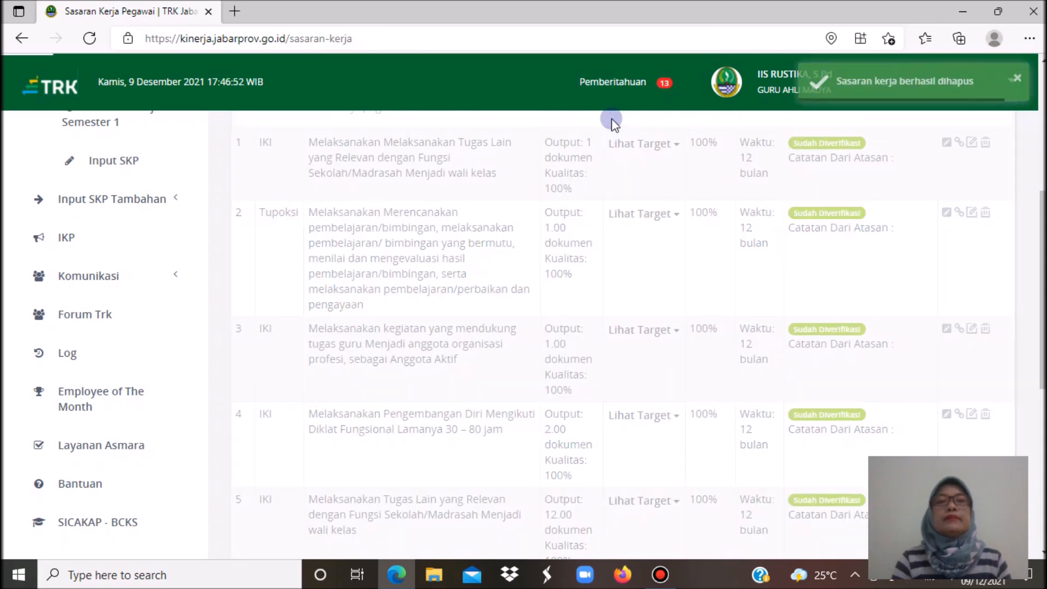
# - Copy the full description text of the Tupoksi work target, "Melaksanakan Merencanakan pembelajaran/bimbingan" through "pengayaan"
pyautogui.moveTo(1042, 211)
pyautogui.mouseDown()
pyautogui.moveTo(1043, 162)
pyautogui.moveTo(1042, 223)
pyautogui.moveTo(1042, 197)
pyautogui.mouseUp()
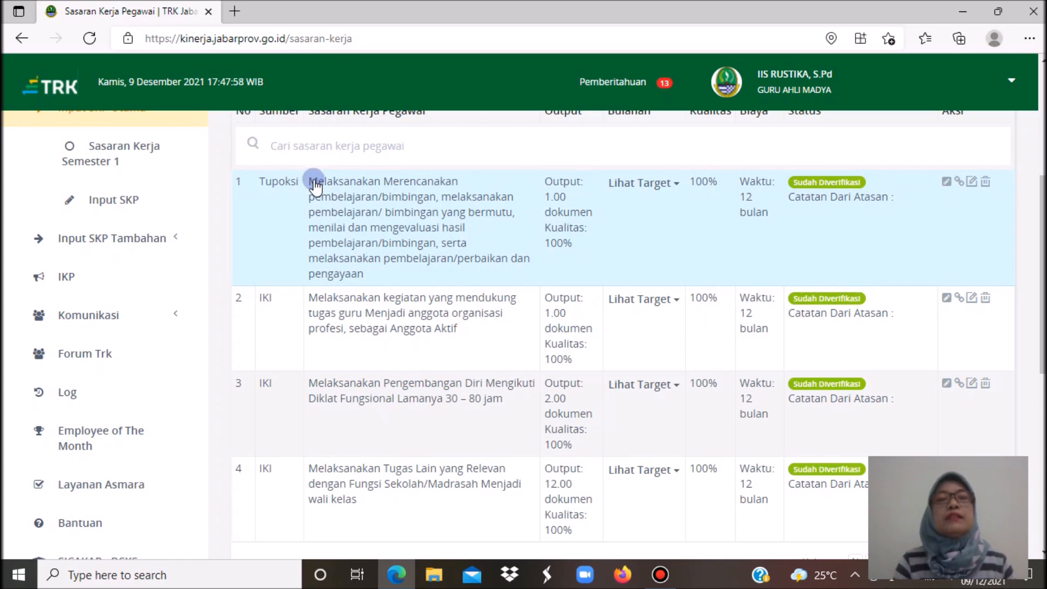
pyautogui.moveTo(315, 186); pyautogui.dragTo(409, 277)
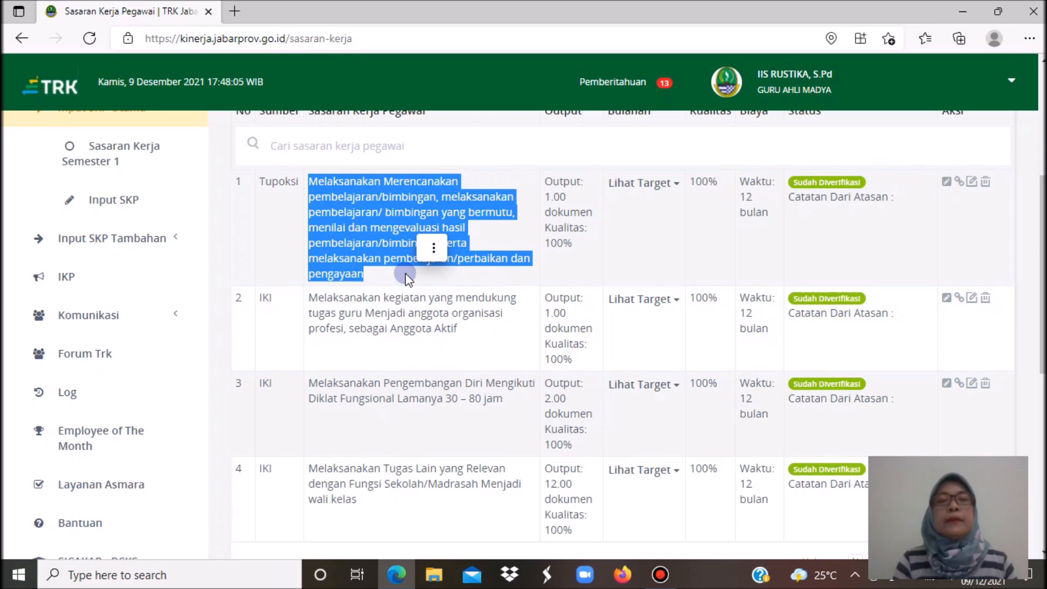
pyautogui.rightClick(371, 231)
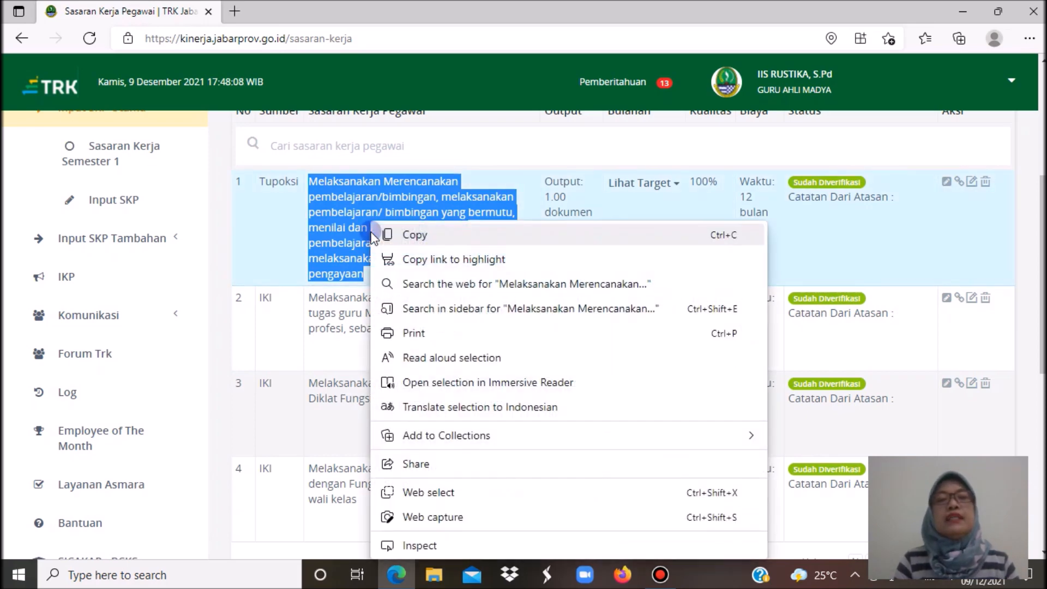
pyautogui.click(409, 235)
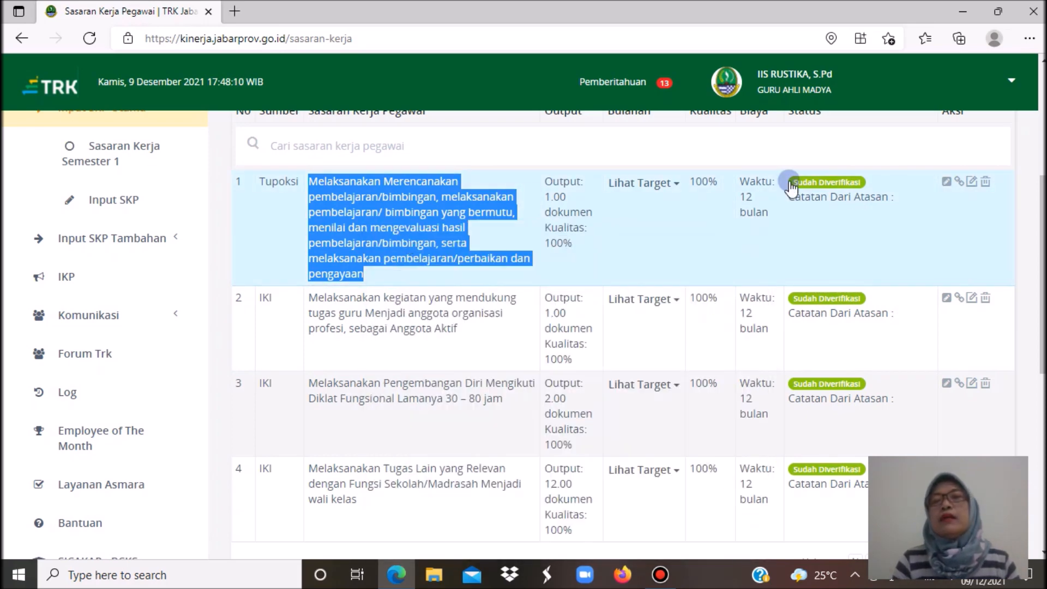
# - Open the Tupoksi work target for editing and set its Angka Kredit to 37.19
pyautogui.click(972, 183)
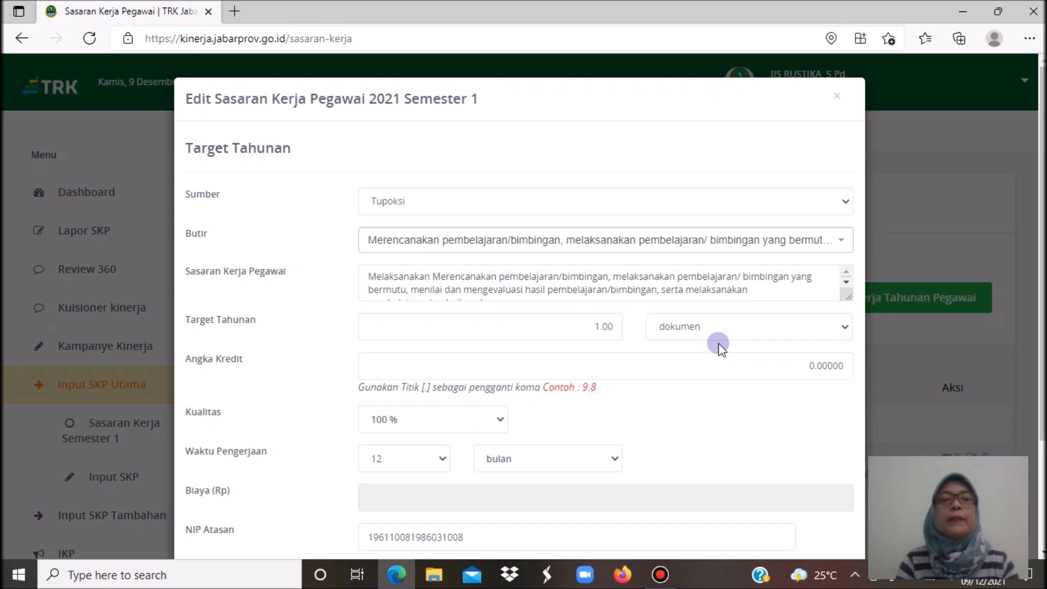
pyautogui.click(813, 372)
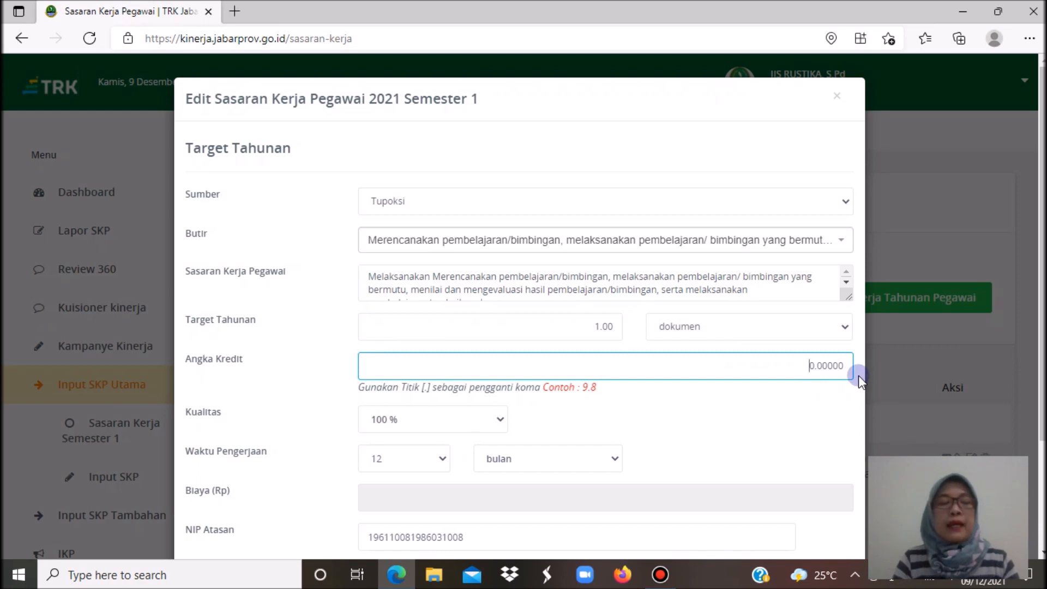
pyautogui.press('Delete')
pyautogui.write('37.')
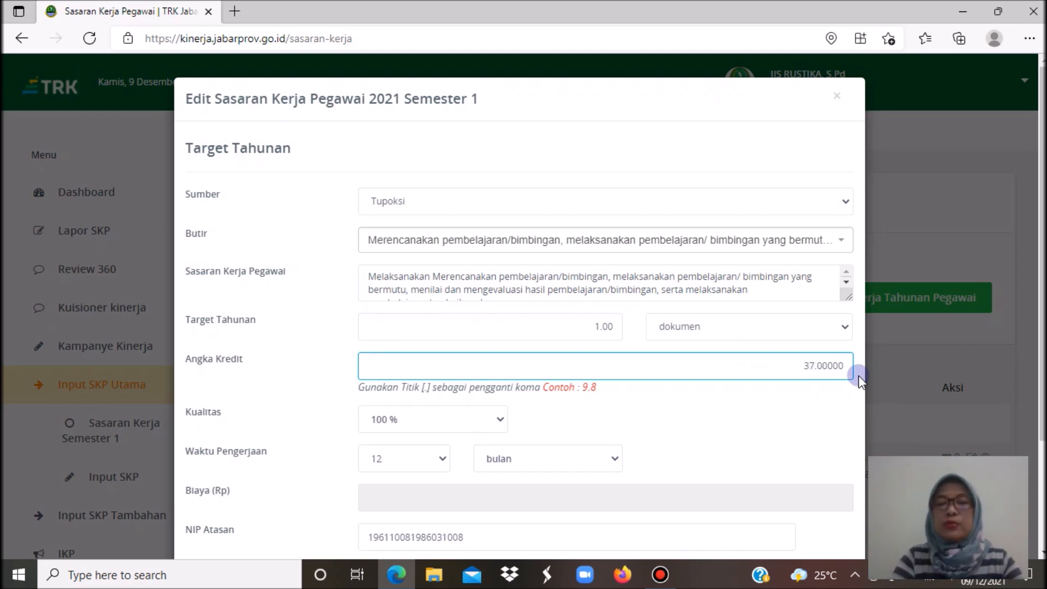
pyautogui.write('19')
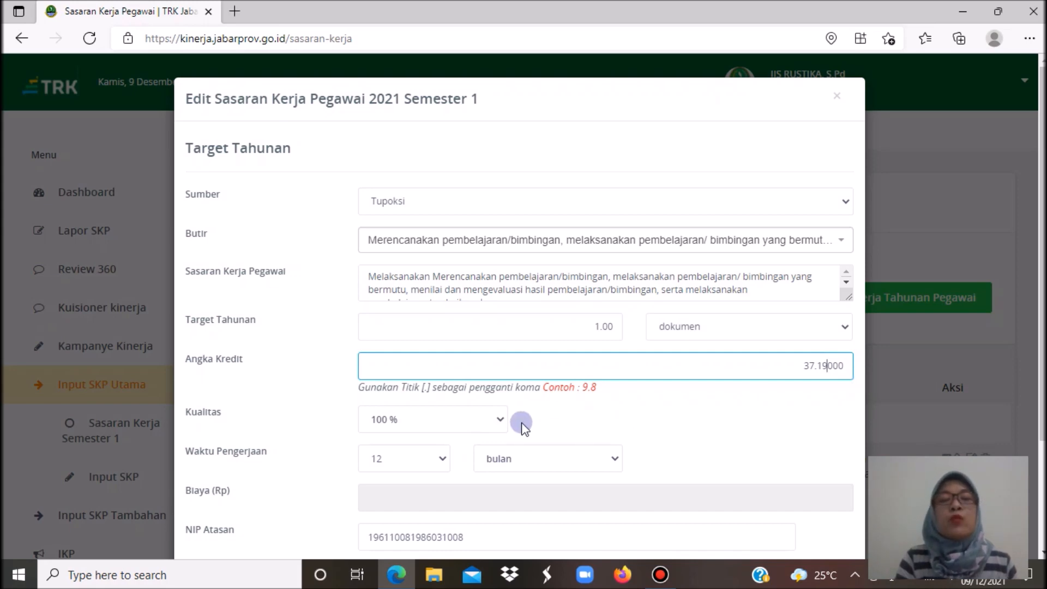
# - Set the Tupoksi target's Waktu Pengerjaan to 6 bulan and save the target
pyautogui.click(442, 461)
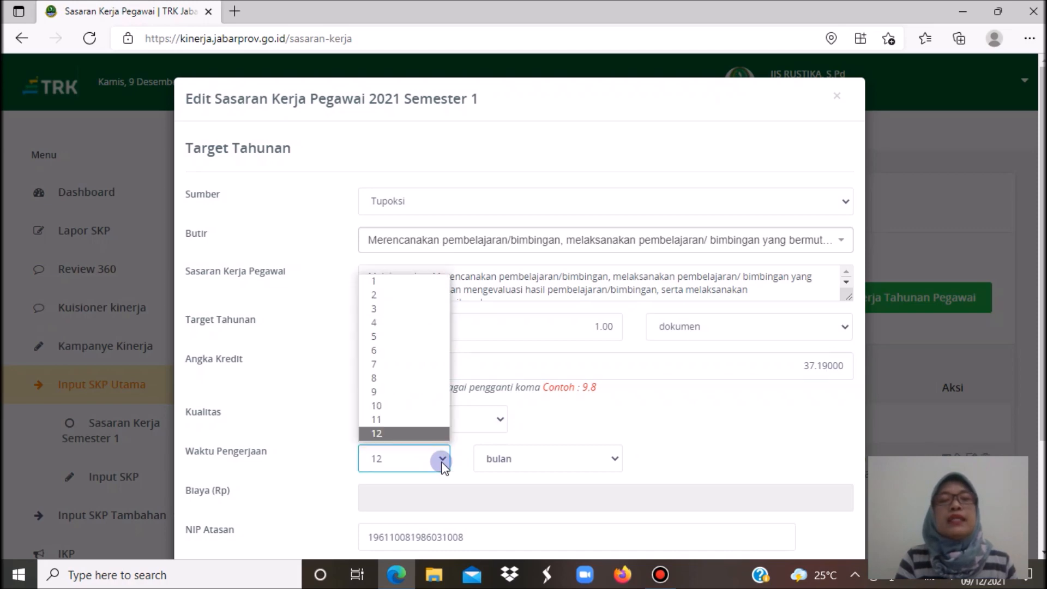
pyautogui.click(384, 352)
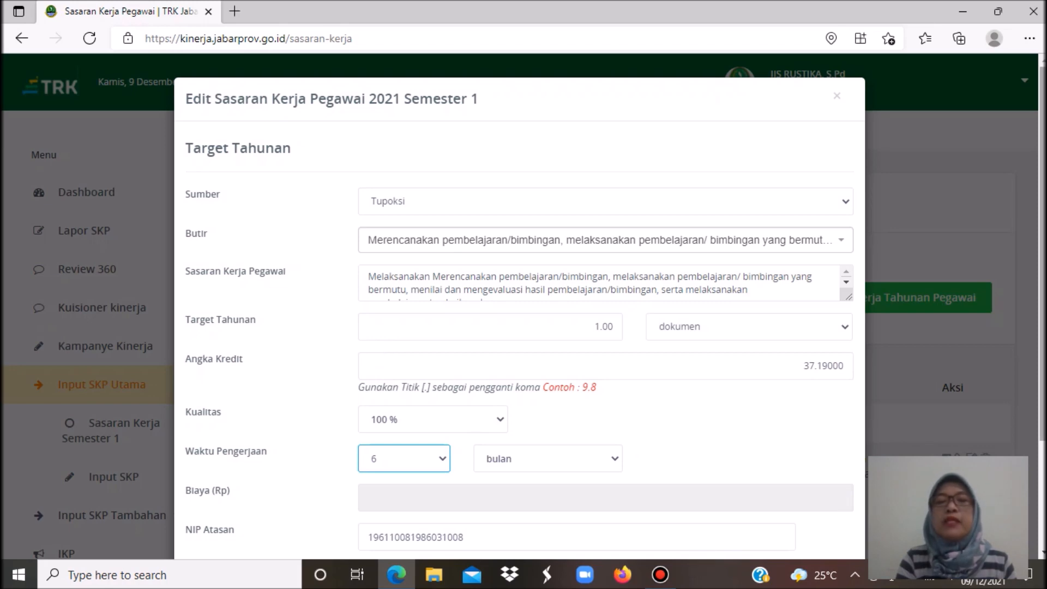
pyautogui.scroll(-3, 519, 306)
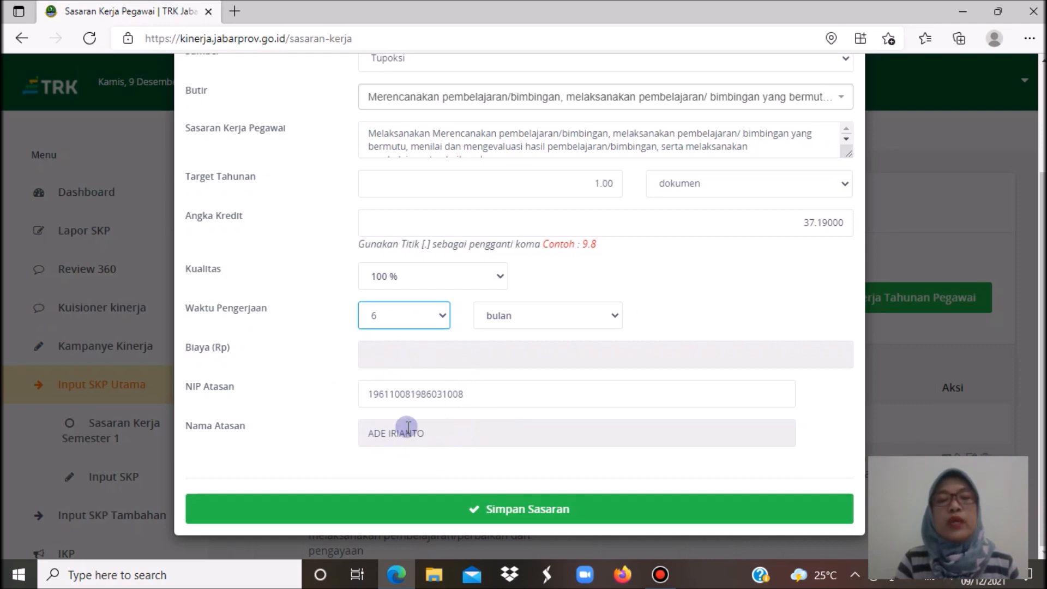
pyautogui.click(522, 512)
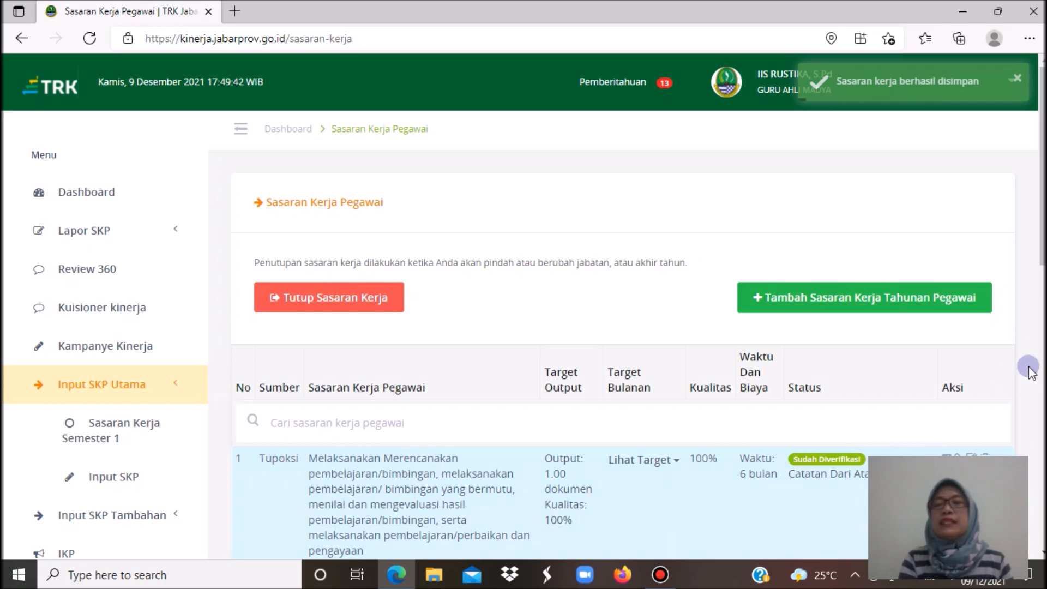
# - Edit the IKI target about professional organisation membership and choose the Butir "Menjadi anggota organisasi profesi sebagai anggota aktif"
pyautogui.scroll(-4, 532, 254)
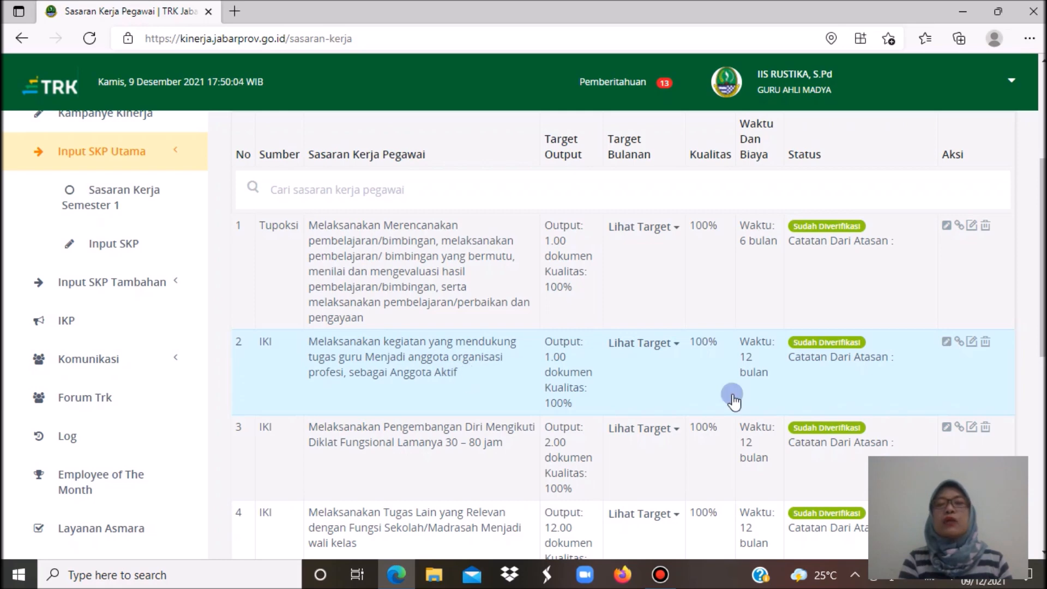
pyautogui.click(972, 342)
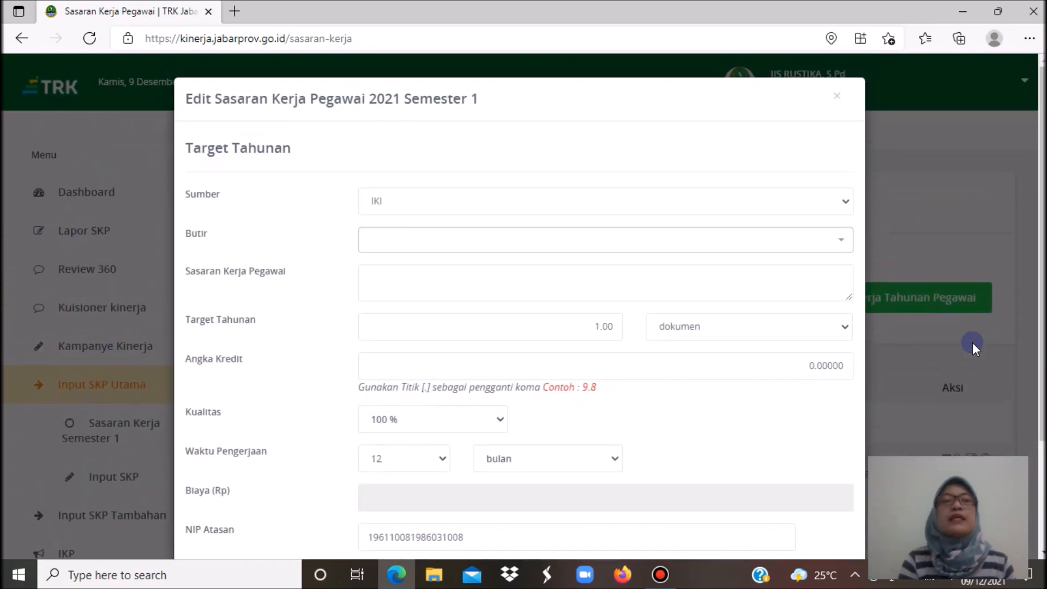
pyautogui.click(480, 250)
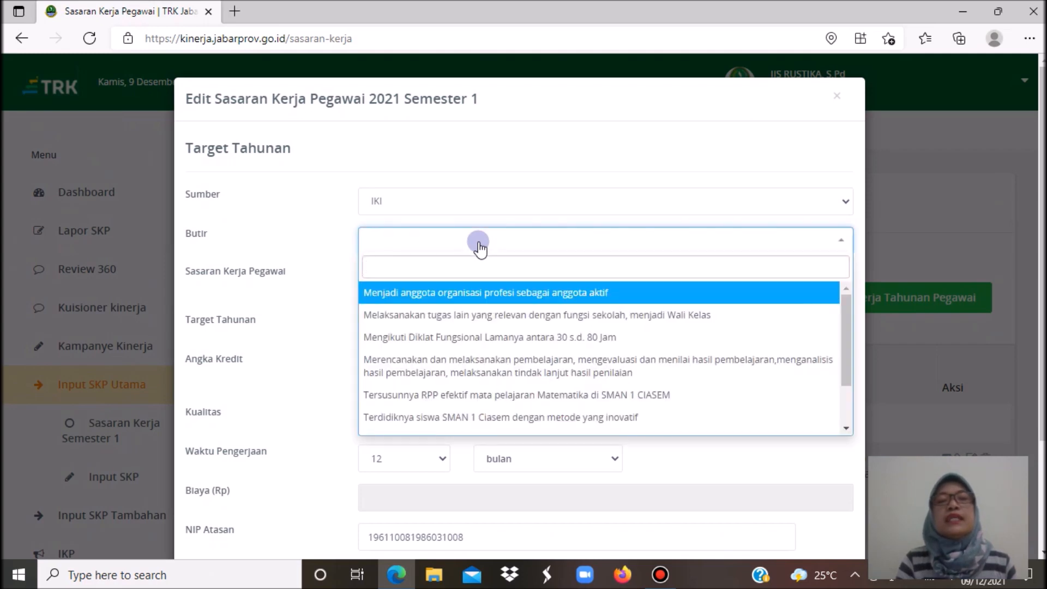
pyautogui.click(482, 295)
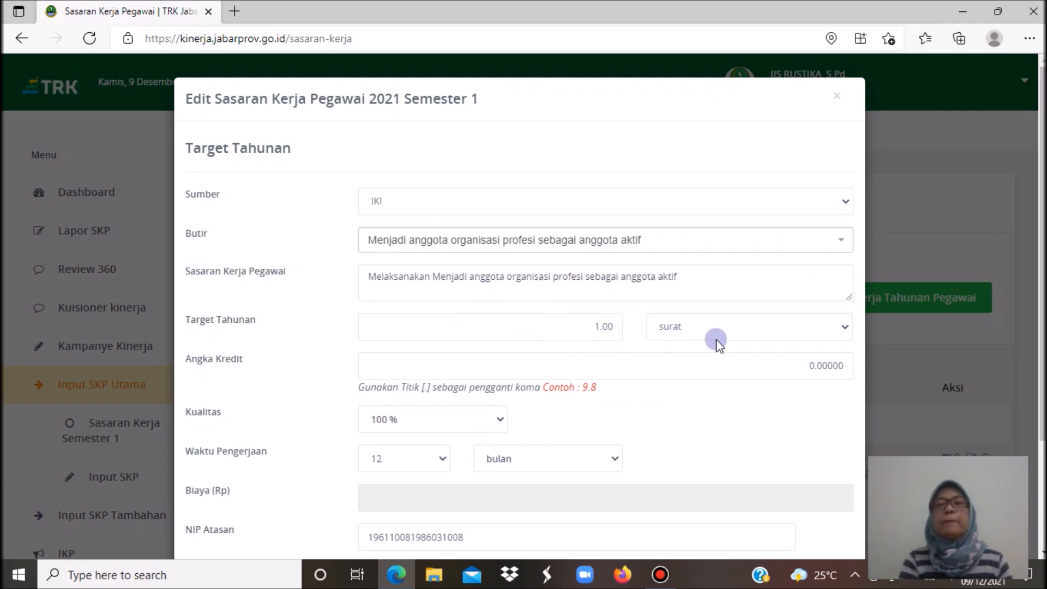
# - Set the membership target's Angka Kredit to 0.75 and Waktu Pengerjaan to 6 bulan, and save it
pyautogui.click(812, 369)
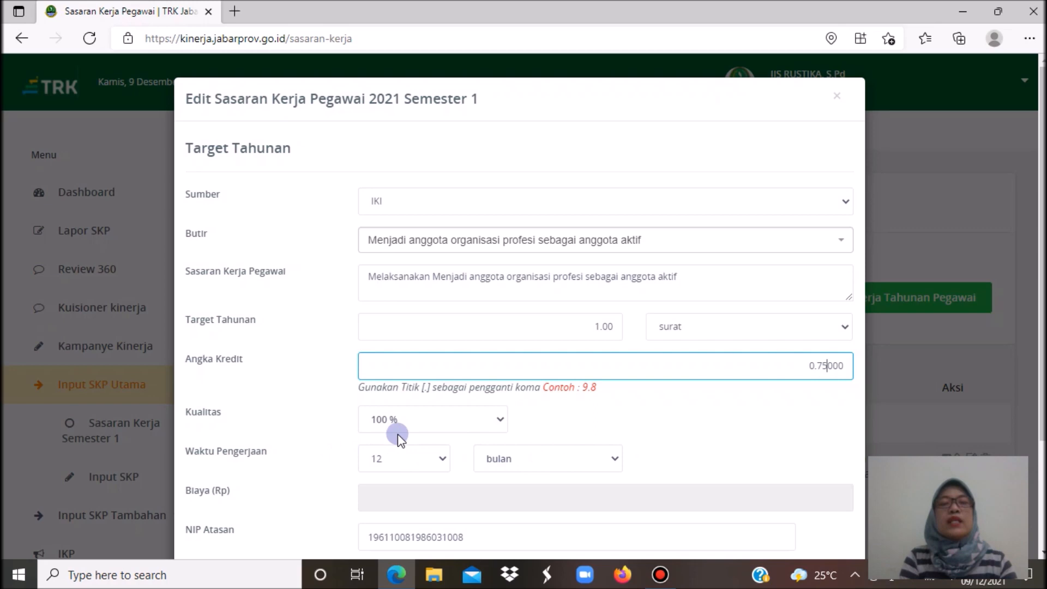
pyautogui.click(386, 463)
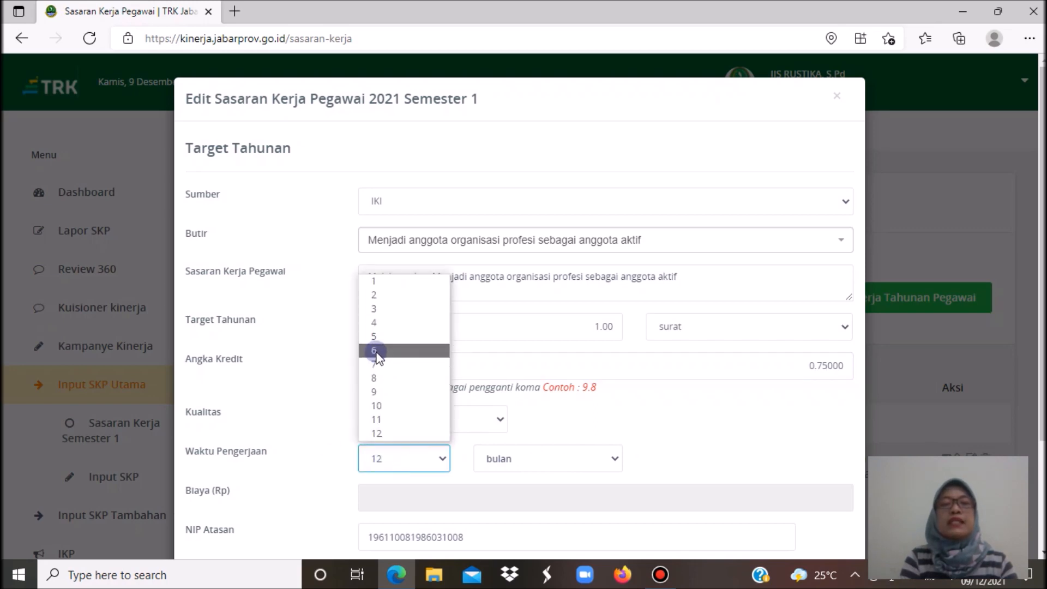
pyautogui.click(377, 351)
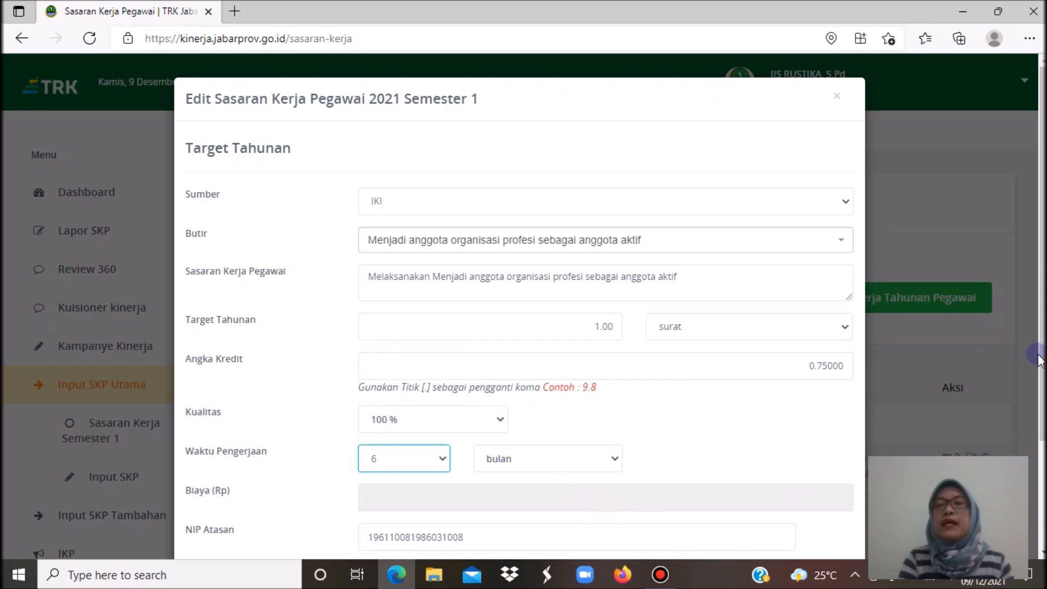
pyautogui.scroll(-2, 1039, 361)
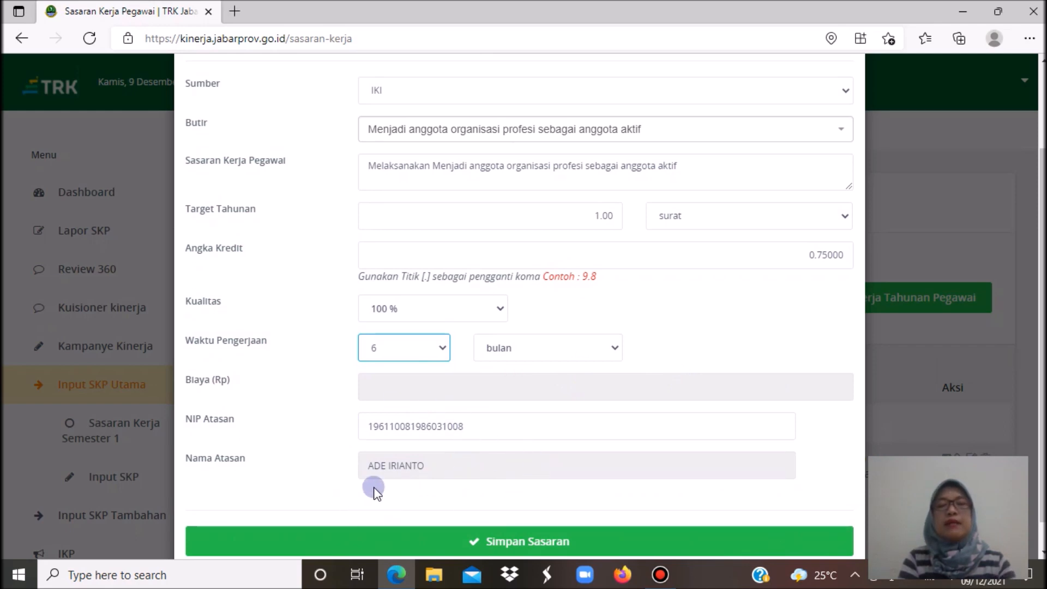
pyautogui.click(515, 540)
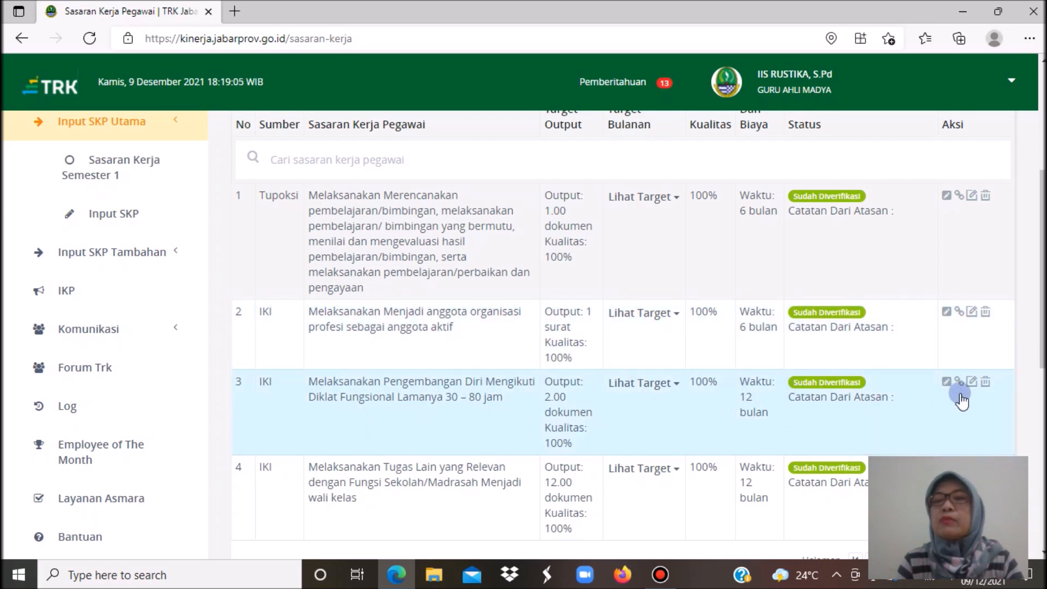
pyautogui.click(971, 383)
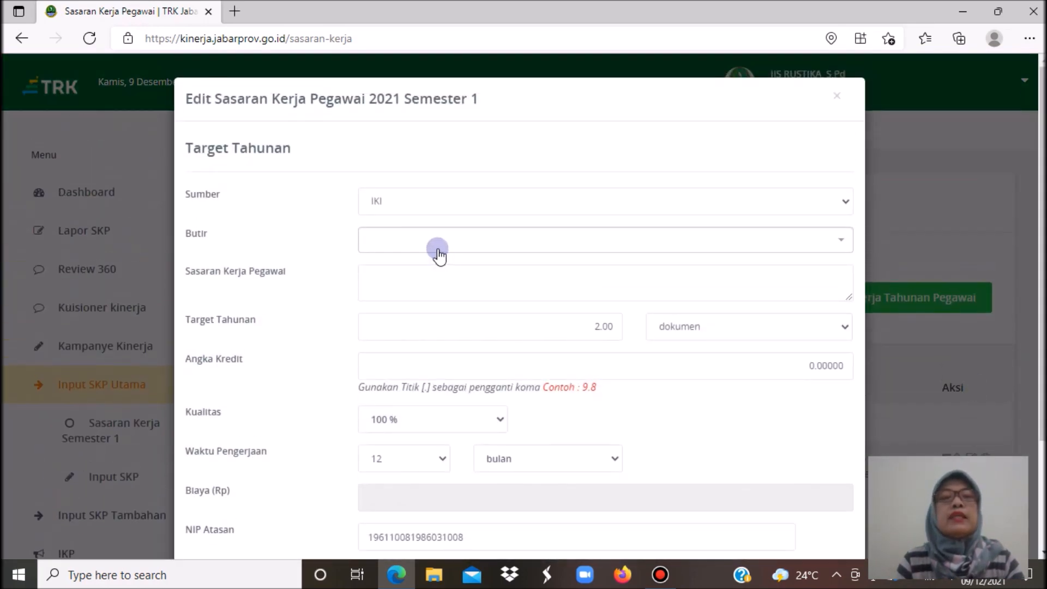
pyautogui.click(438, 252)
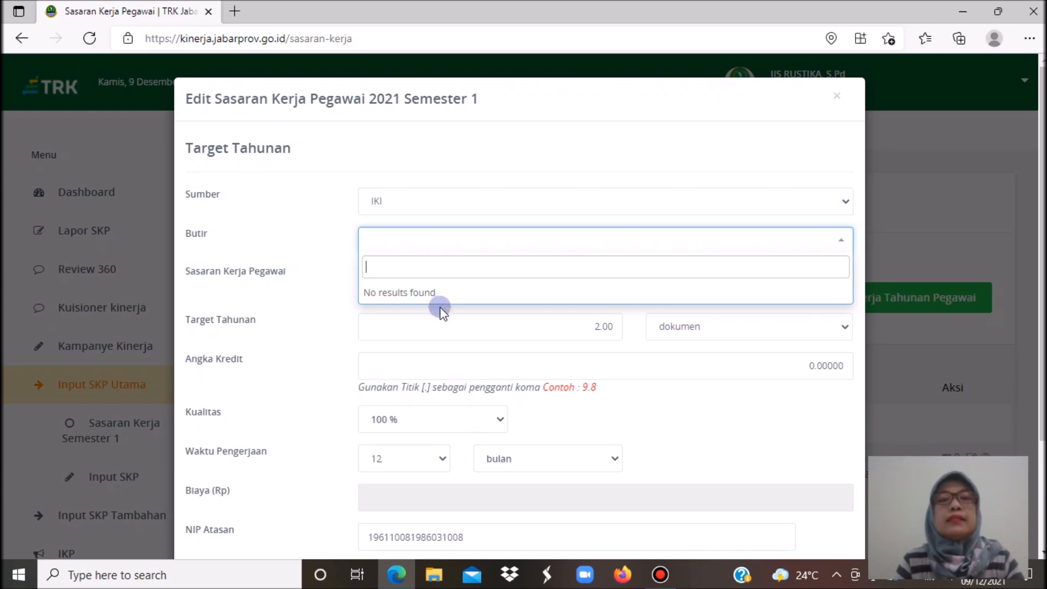
pyautogui.click(343, 299)
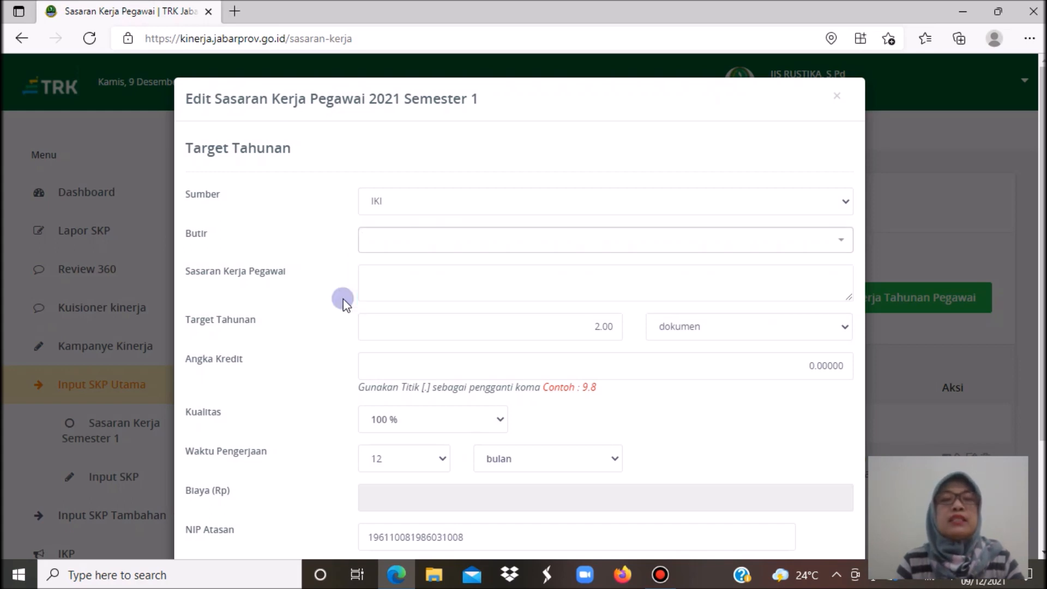
pyautogui.click(390, 281)
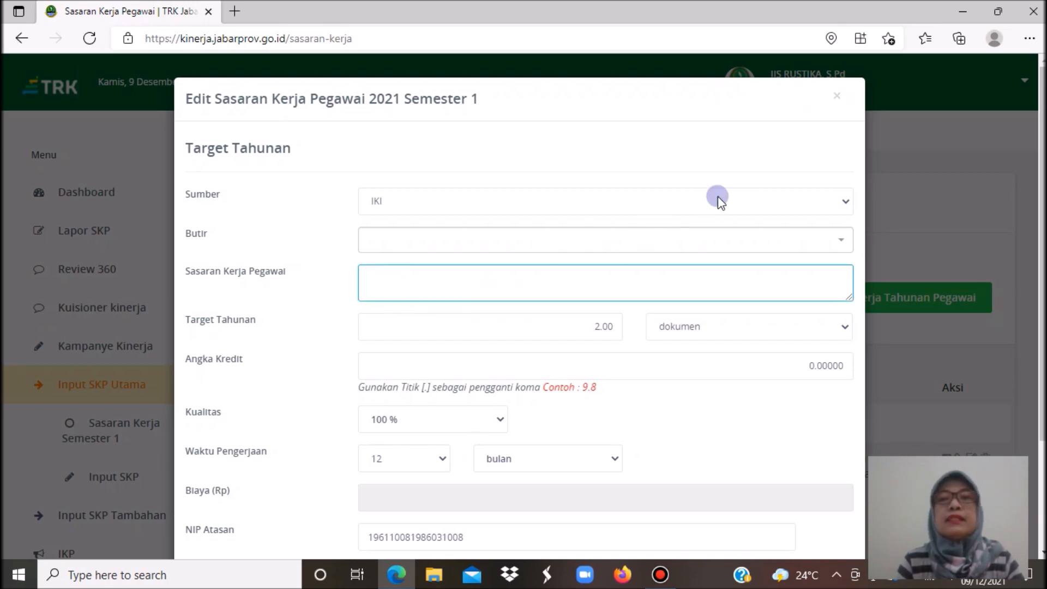
pyautogui.click(837, 98)
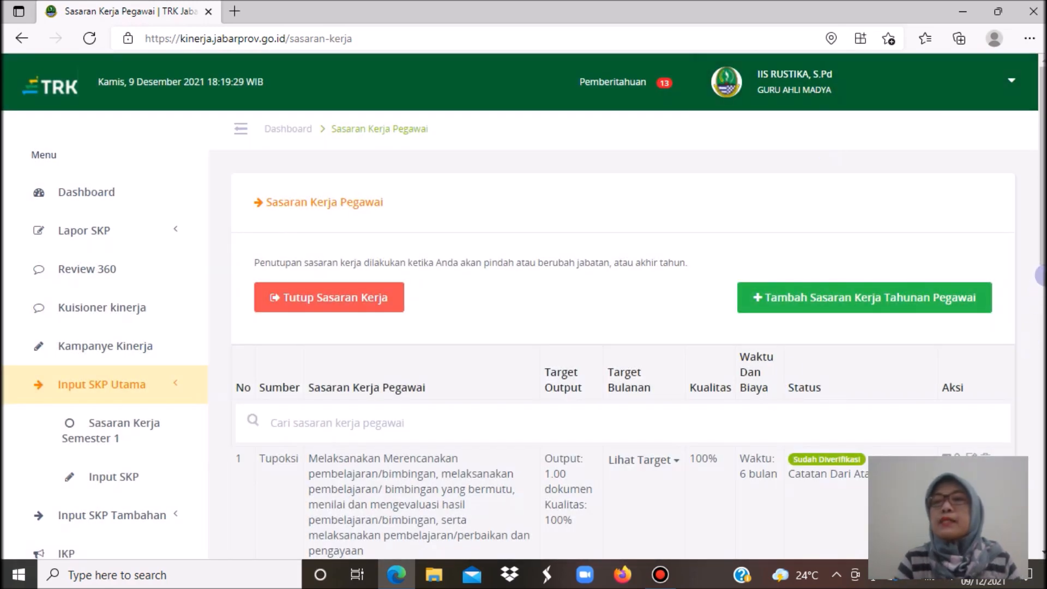
# - Copy the description "Melaksanakan Pengembangan Diri Mengikuti Diklat Fungsional Lamanya 30 – 80 jam" from the third work target
pyautogui.scroll(-5, 1039, 268)
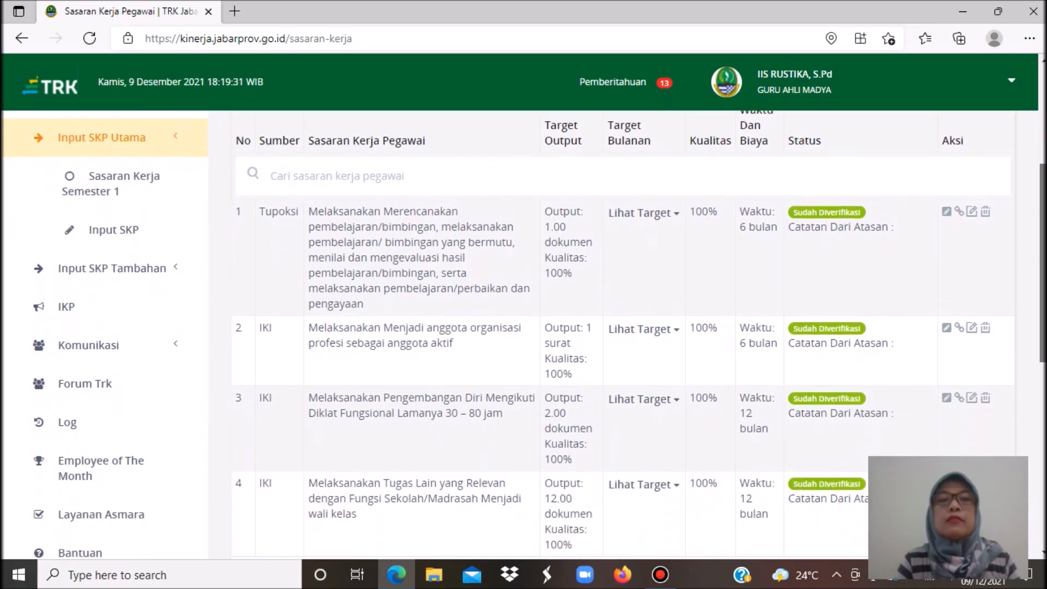
pyautogui.moveTo(1042, 268); pyautogui.dragTo(1043, 275)
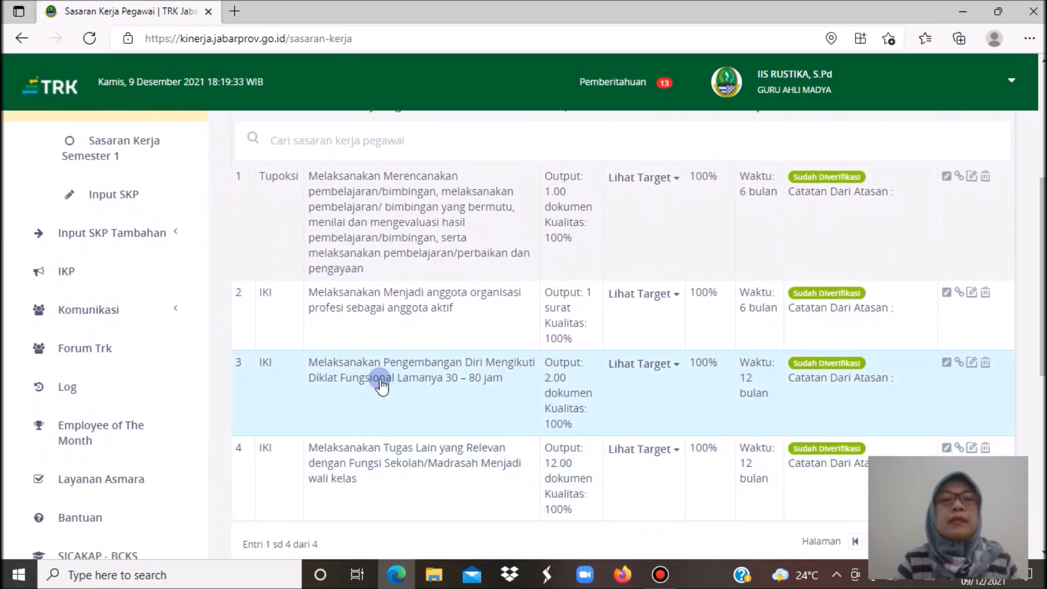
pyautogui.moveTo(310, 369); pyautogui.dragTo(509, 393)
pyautogui.hotkey('ctrl', 'c')
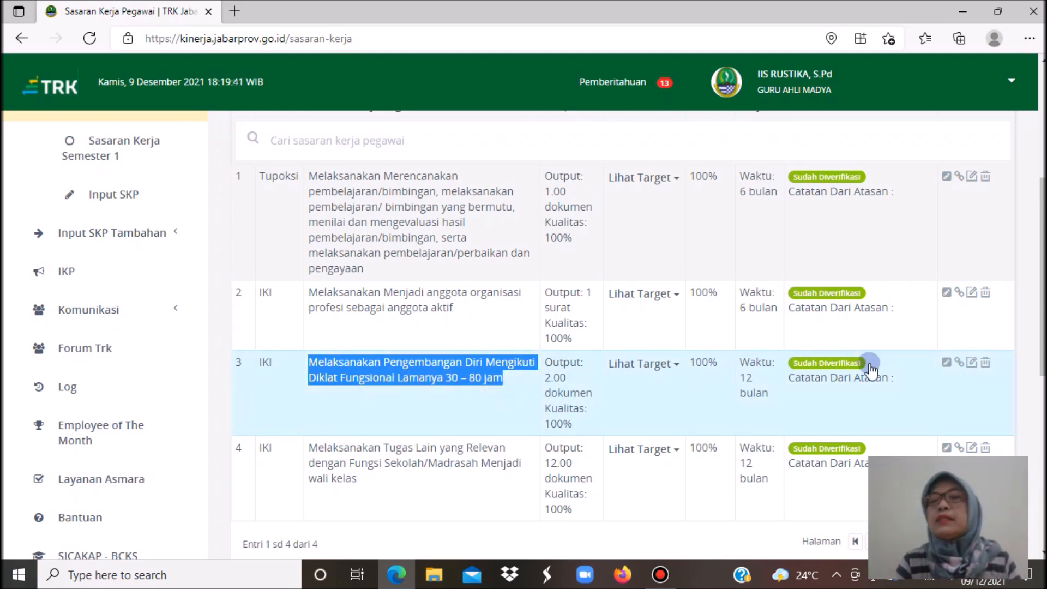
# - Open the Diklat Fungsional target for editing and paste the copied description as its Sasaran Kerja Pegawai
pyautogui.click(973, 364)
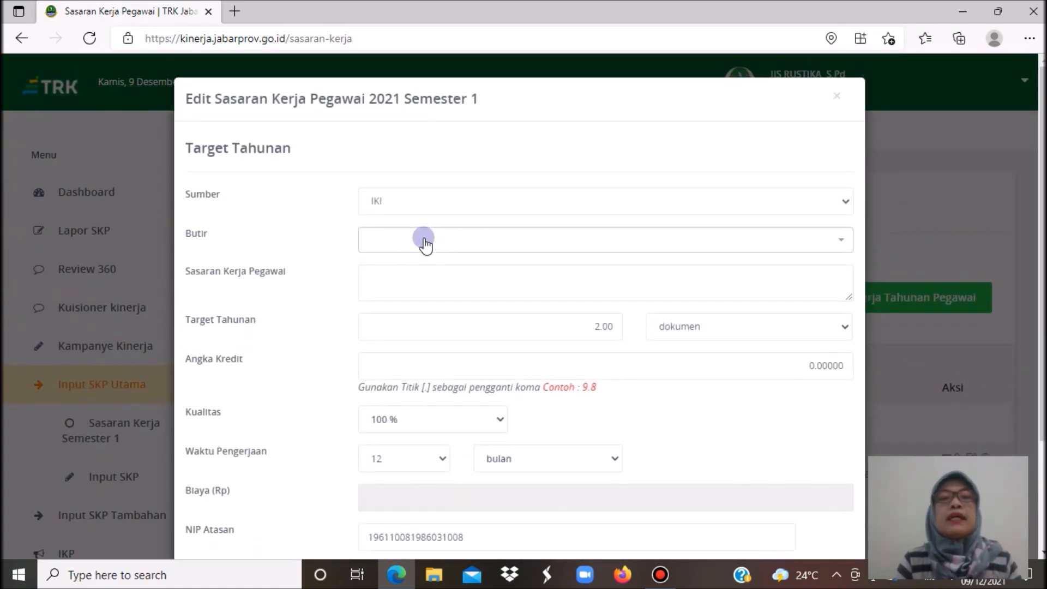
pyautogui.click(425, 241)
pyautogui.click(405, 326)
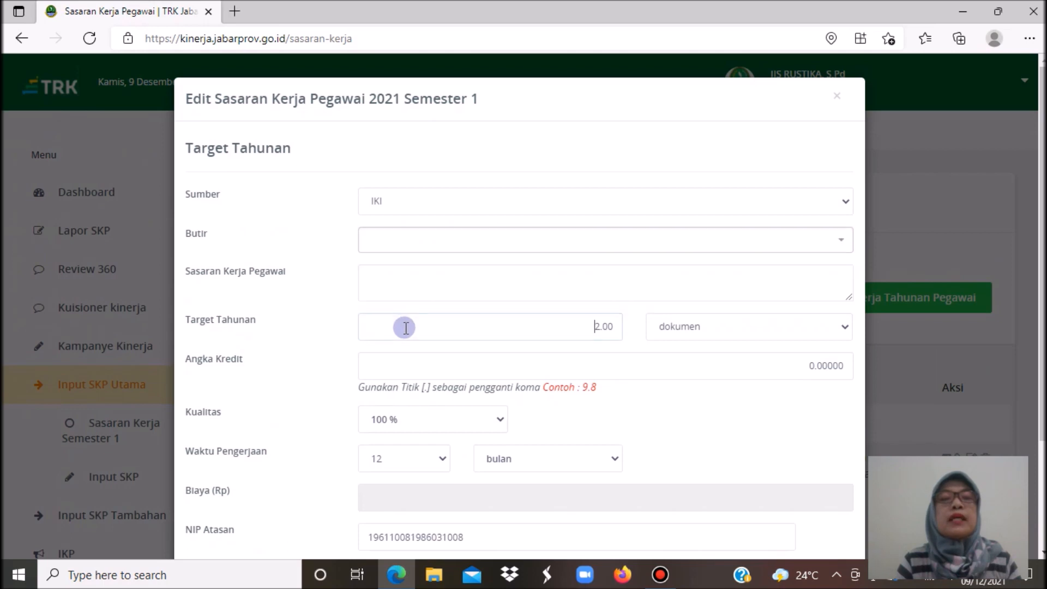
pyautogui.click(399, 284)
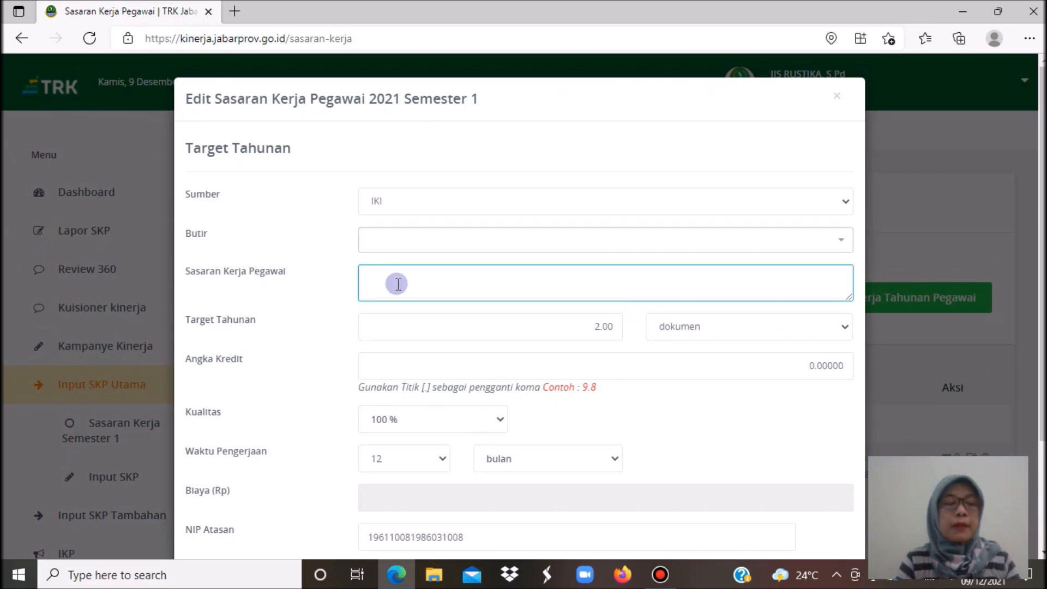
pyautogui.hotkey('ctrl', 'v')
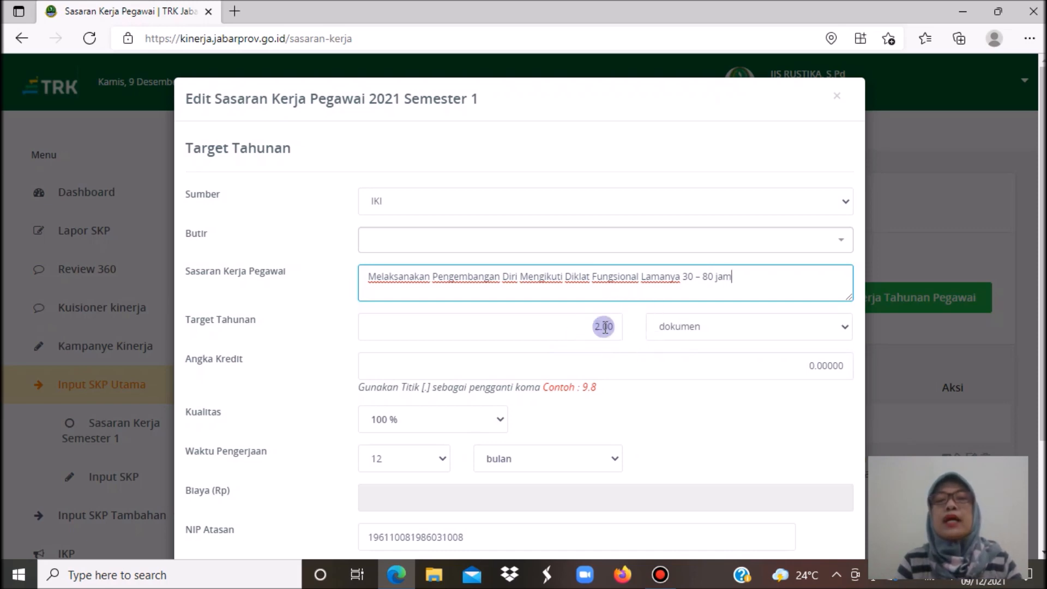
# - Change the unit of the Diklat Fungsional target's Target Tahunan to Sertifikat
pyautogui.click(738, 336)
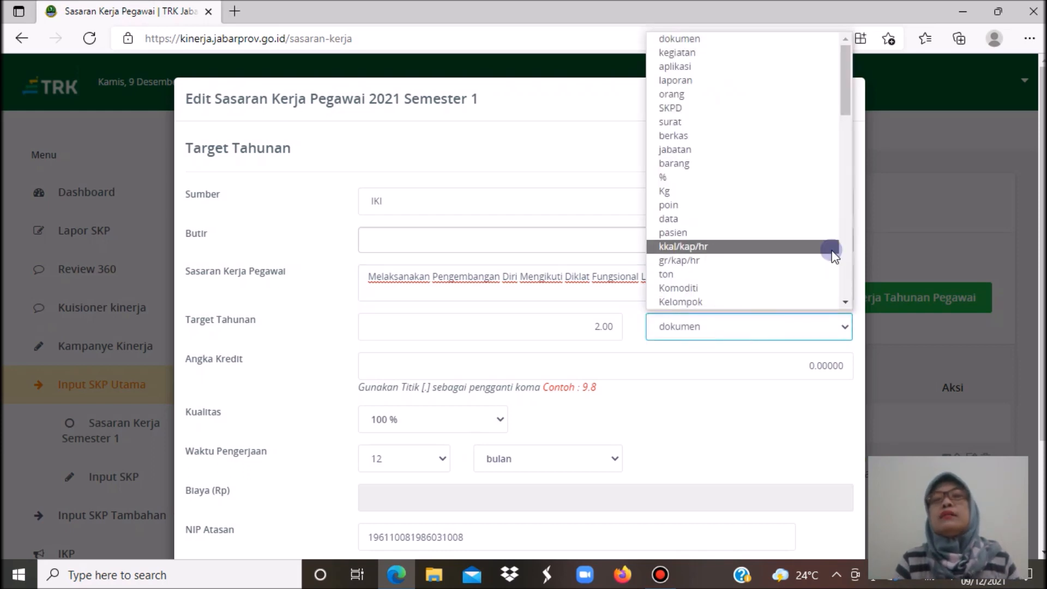
pyautogui.moveTo(849, 116); pyautogui.dragTo(857, 293)
pyautogui.moveTo(856, 278); pyautogui.dragTo(856, 171)
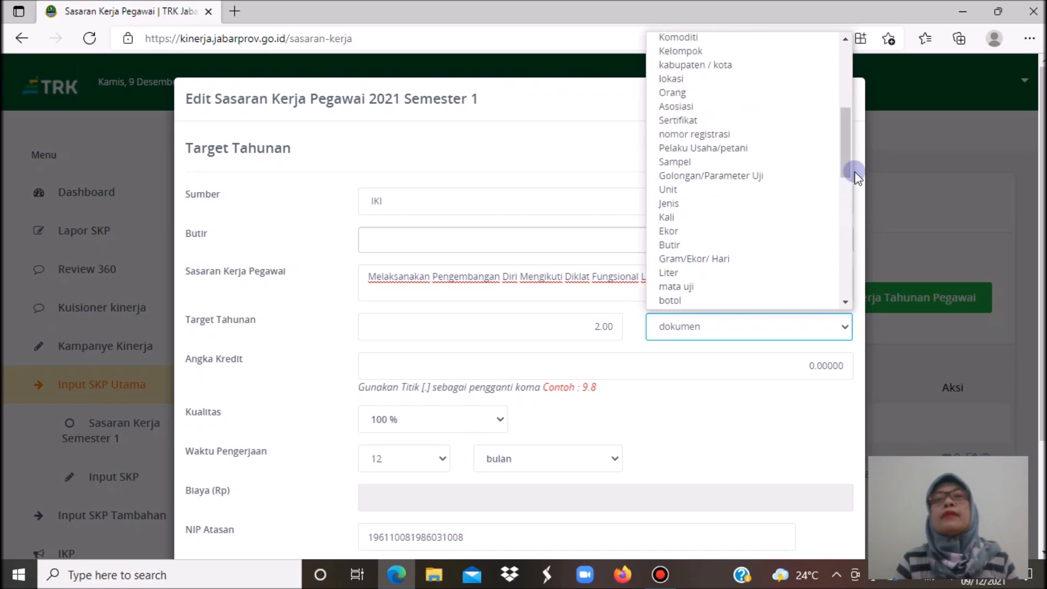
pyautogui.click(707, 118)
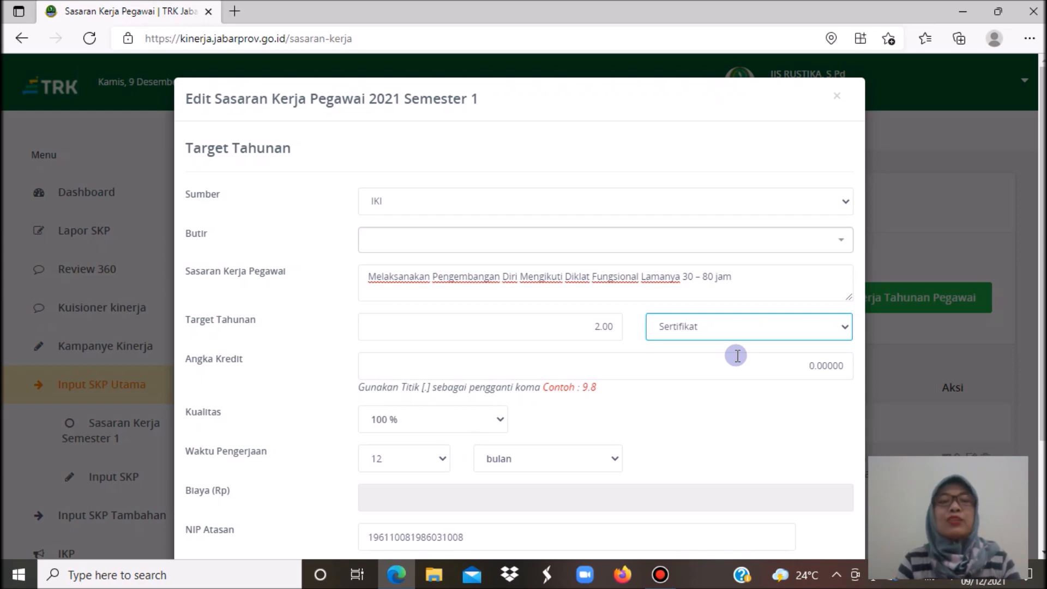
# - Set the Diklat Fungsional target's Angka Kredit to 2 and its Waktu Pengerjaan to 6 bulan
pyautogui.click(815, 367)
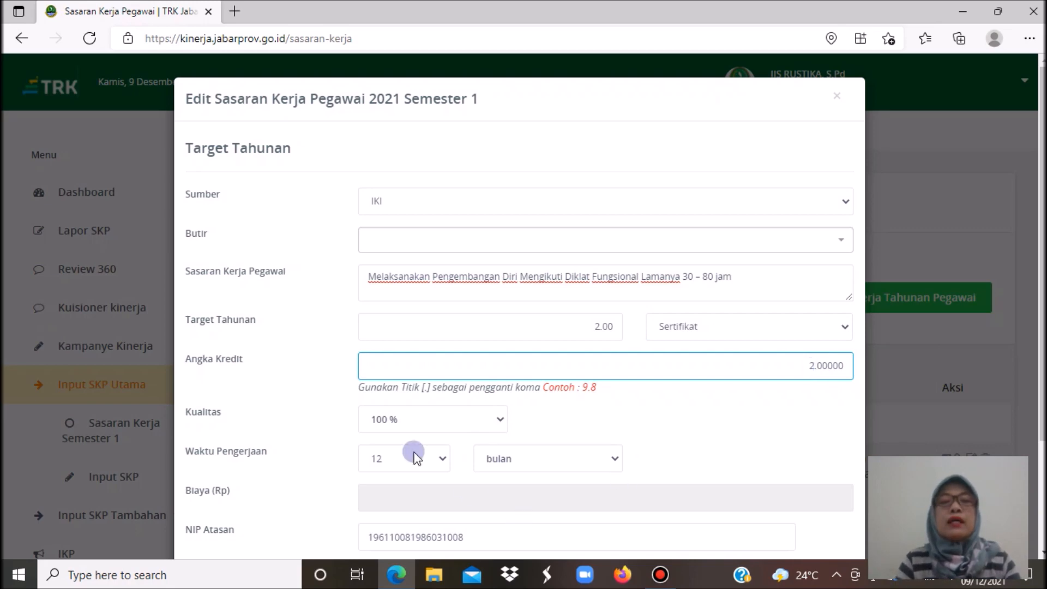
pyautogui.click(442, 459)
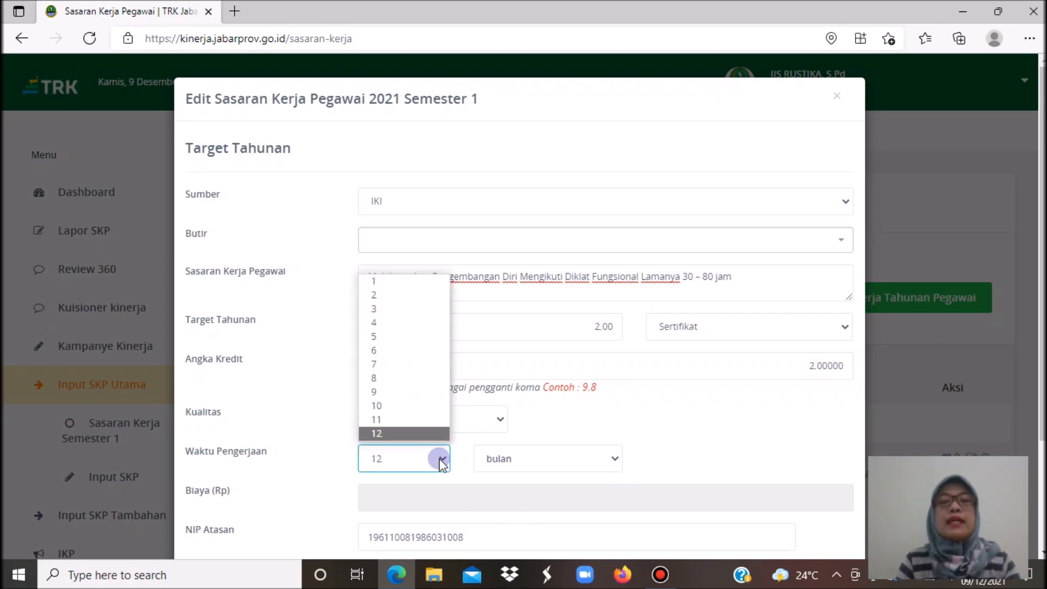
pyautogui.click(381, 352)
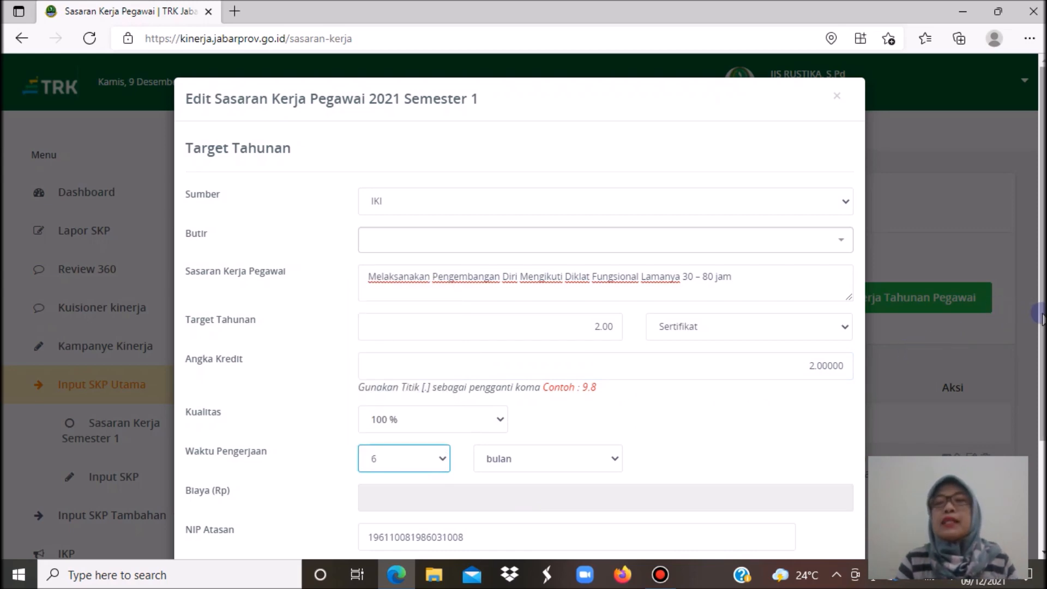
# - Save the changes made to the Diklat Fungsional work target
pyautogui.scroll(-2, 1043, 319)
pyautogui.moveTo(1043, 333); pyautogui.dragTo(1043, 351)
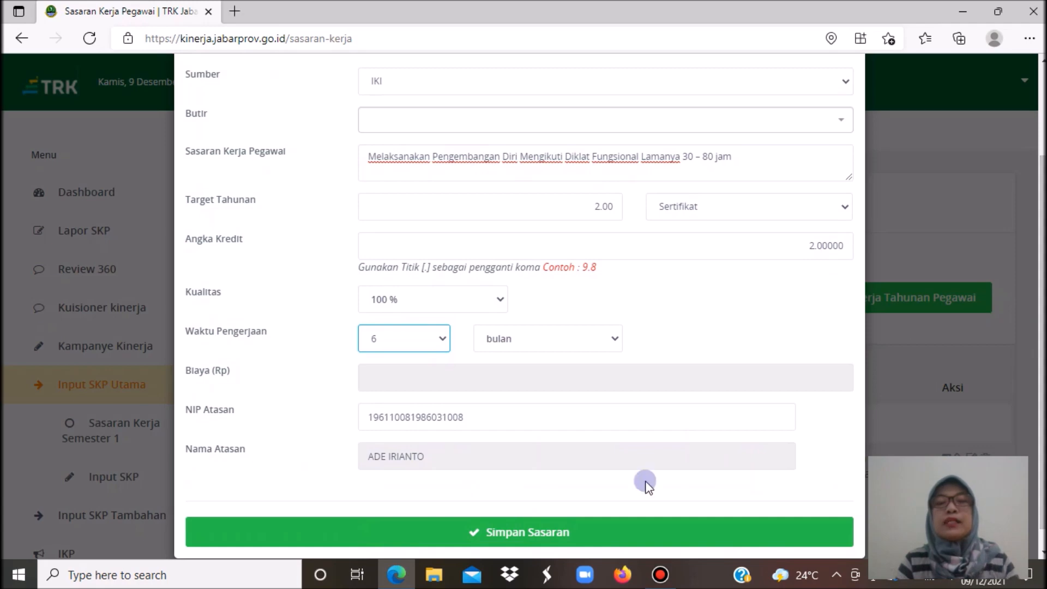
pyautogui.click(560, 540)
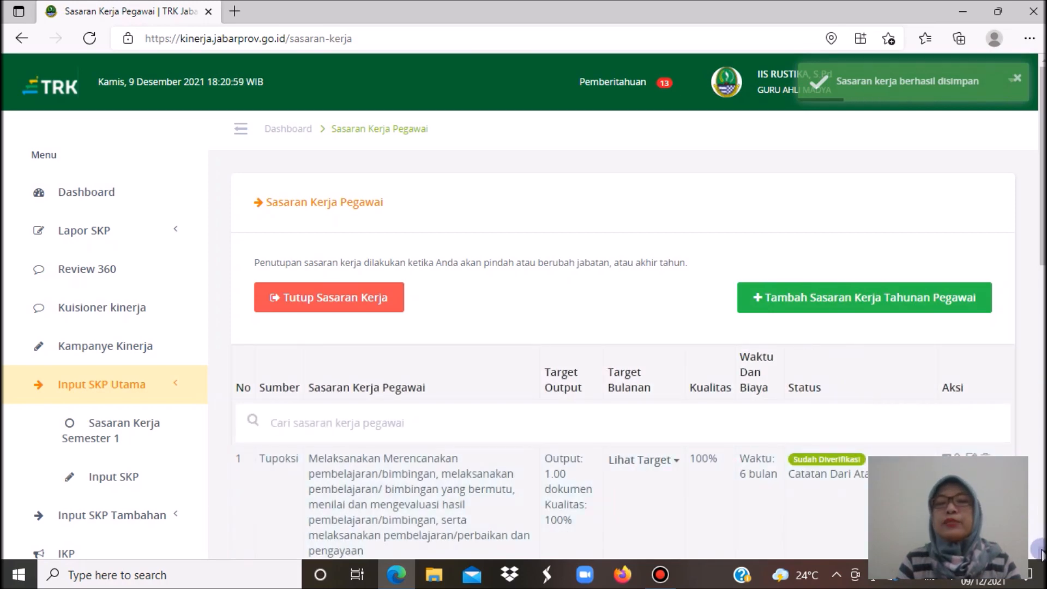
# - Copy the fourth work target's description, "Melaksanakan Tugas Lain yang Relevan dengan Fungsi Sekolah/Madrasah Menjadi wali kelas"
pyautogui.scroll(-4, 1040, 553)
pyautogui.scroll(-2, 1040, 553)
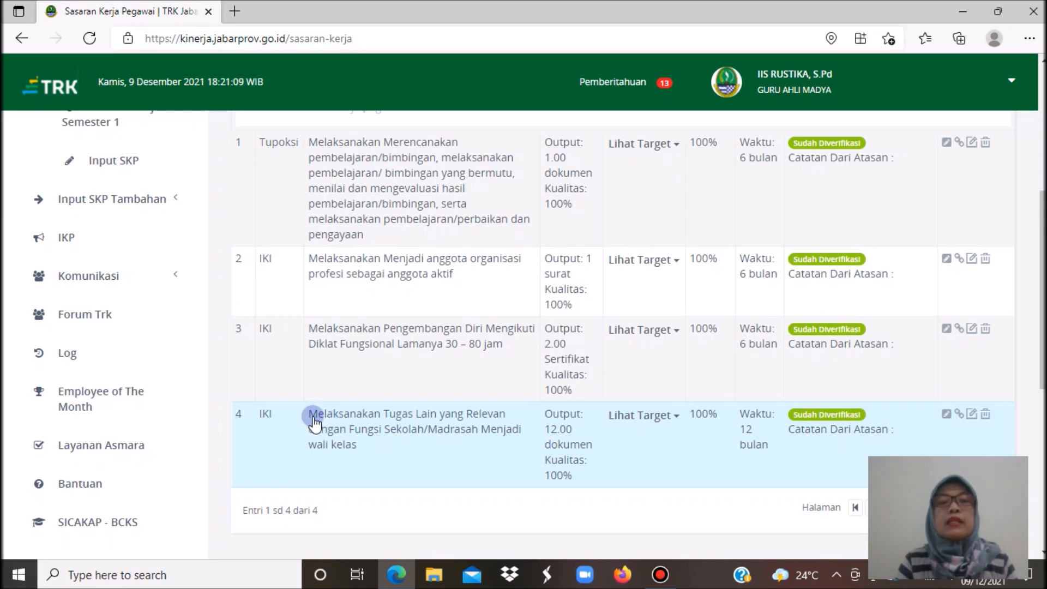
pyautogui.moveTo(315, 421); pyautogui.dragTo(382, 444)
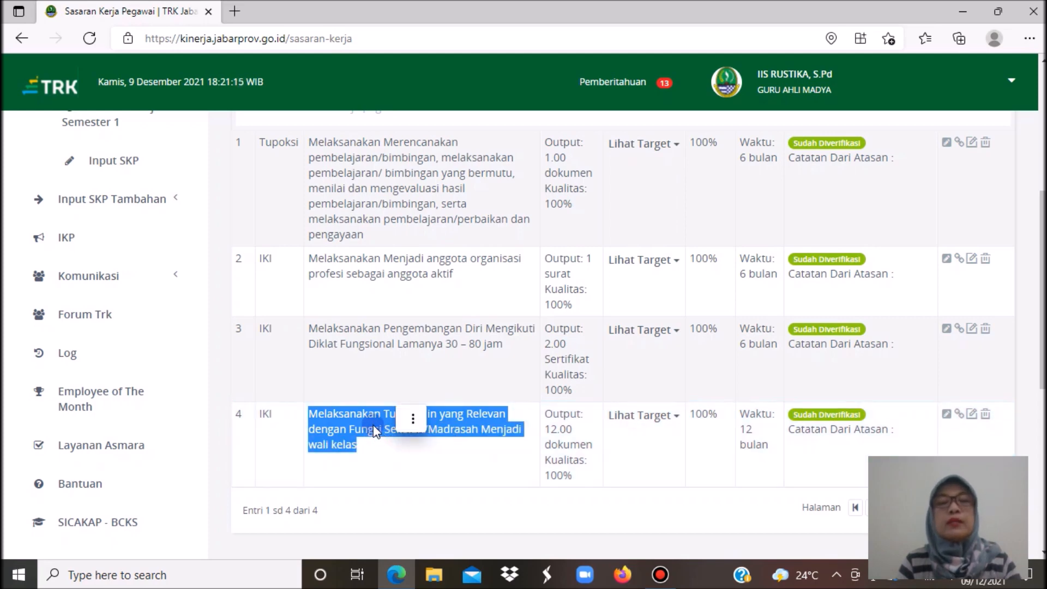
pyautogui.rightClick(373, 425)
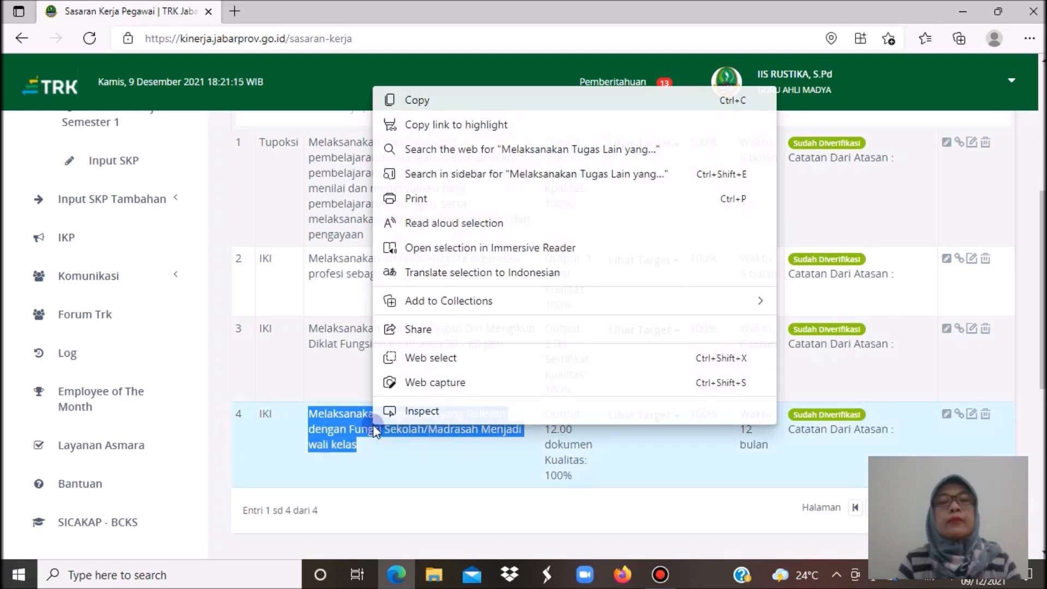
pyautogui.click(418, 101)
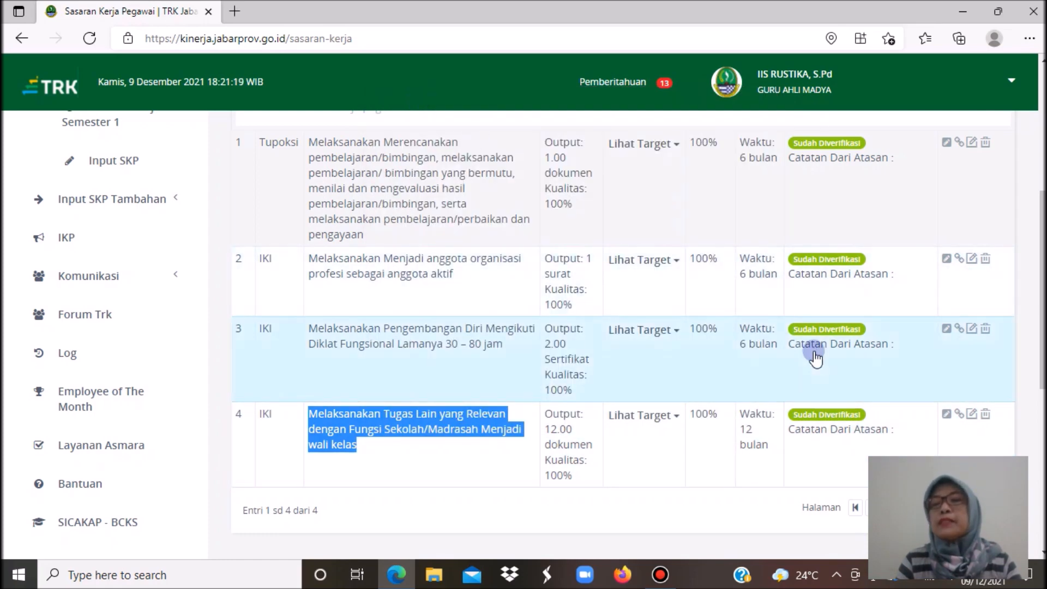
# - Open the fourth work target, about the wali kelas duty, for editing and paste the copied description as its Sasaran Kerja Pegawai
pyautogui.click(970, 418)
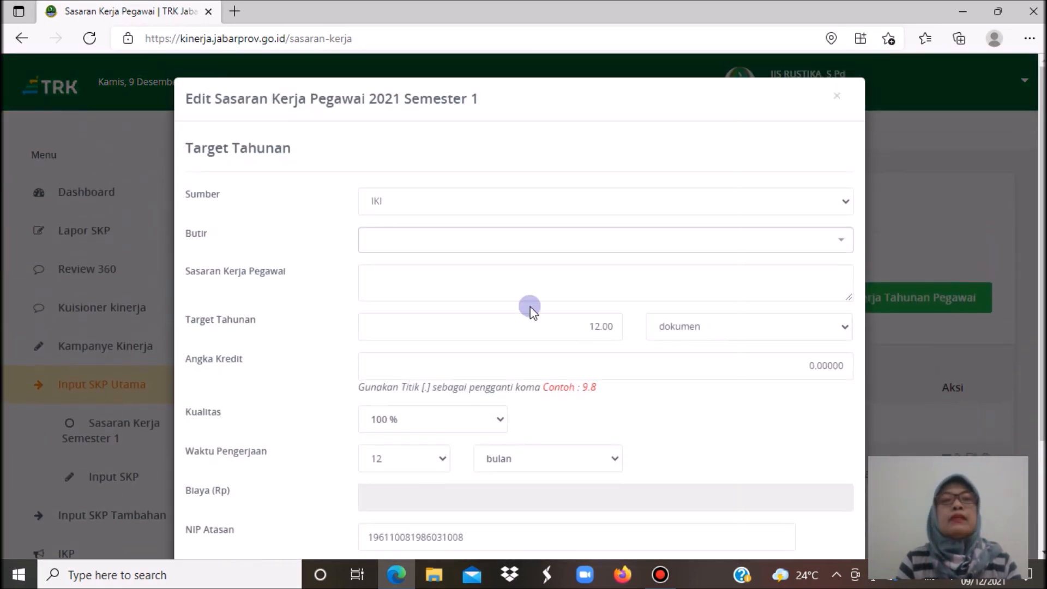
pyautogui.click(491, 246)
pyautogui.click(348, 257)
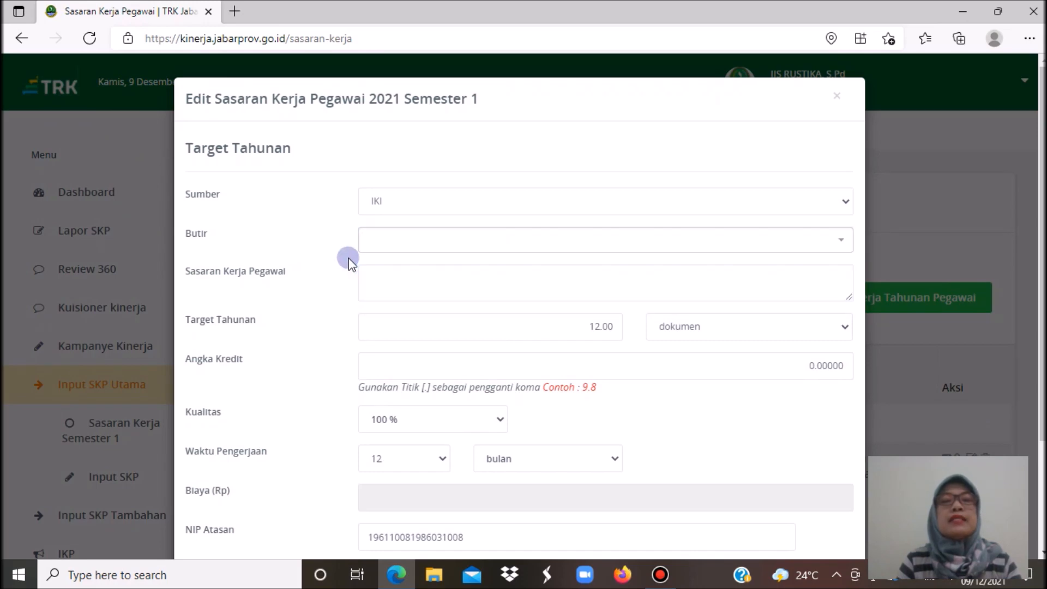
pyautogui.click(391, 275)
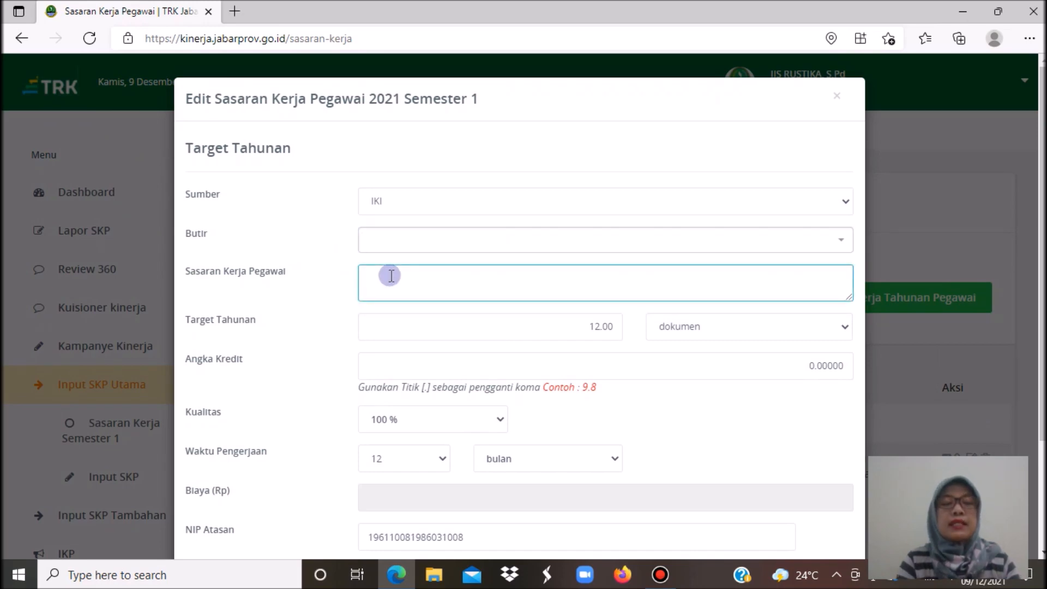
pyautogui.hotkey('ctrl', 'v')
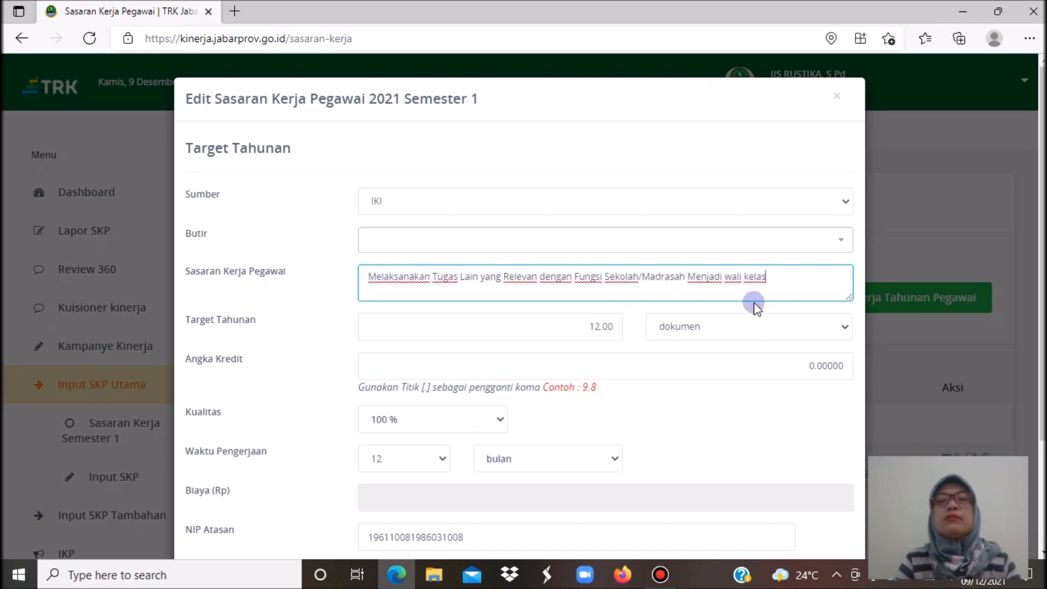
# - Set the wali kelas target's Target Tahunan to 1 and its Waktu Pengerjaan to 6 bulan, and save the target
pyautogui.click(599, 331)
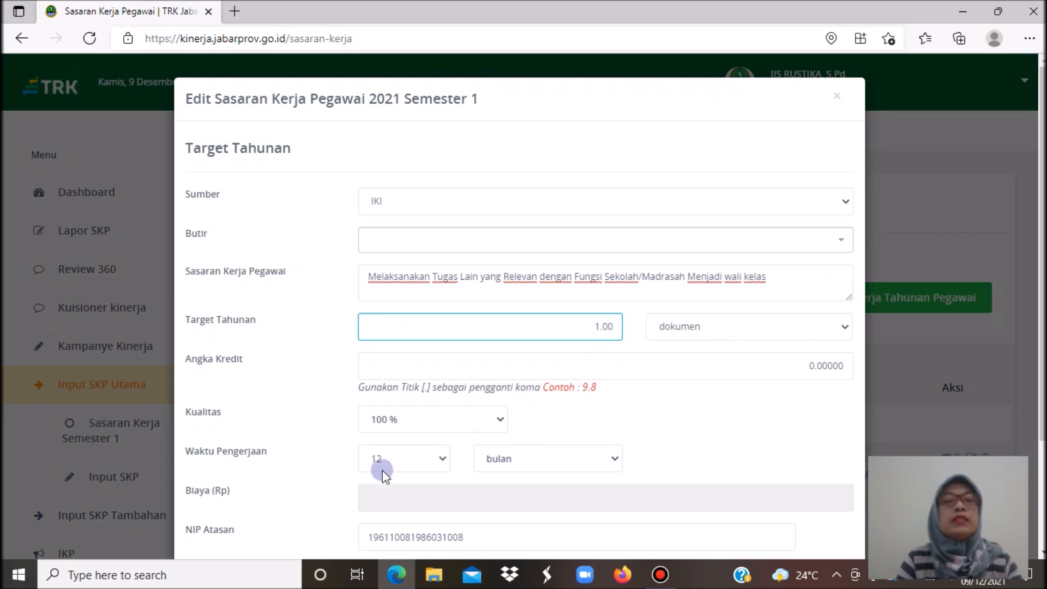
pyautogui.click(444, 461)
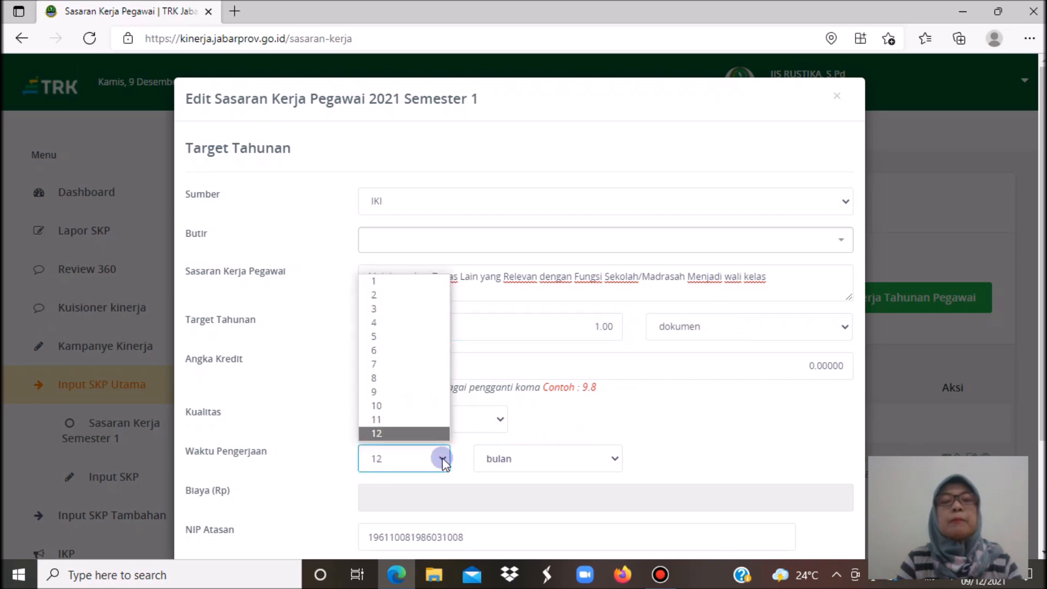
pyautogui.click(394, 352)
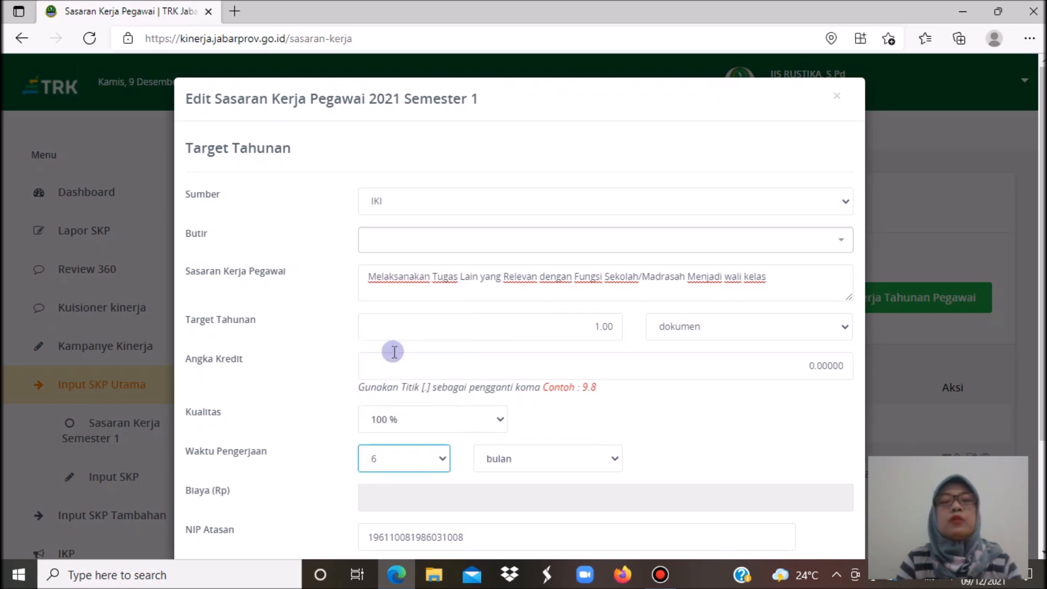
pyautogui.scroll(-2, 1031, 322)
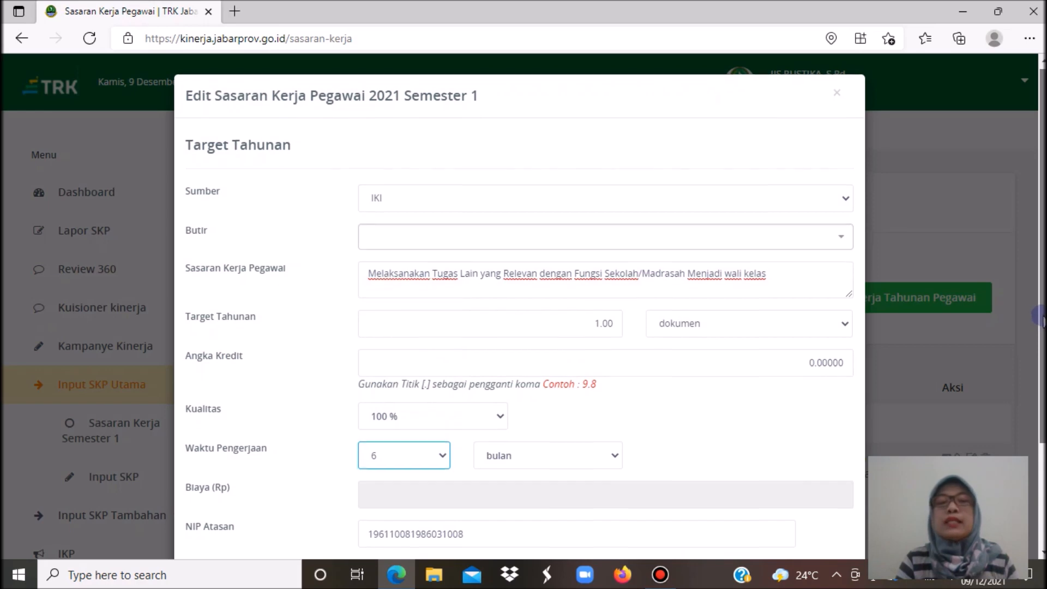
pyautogui.scroll(-2, 519, 306)
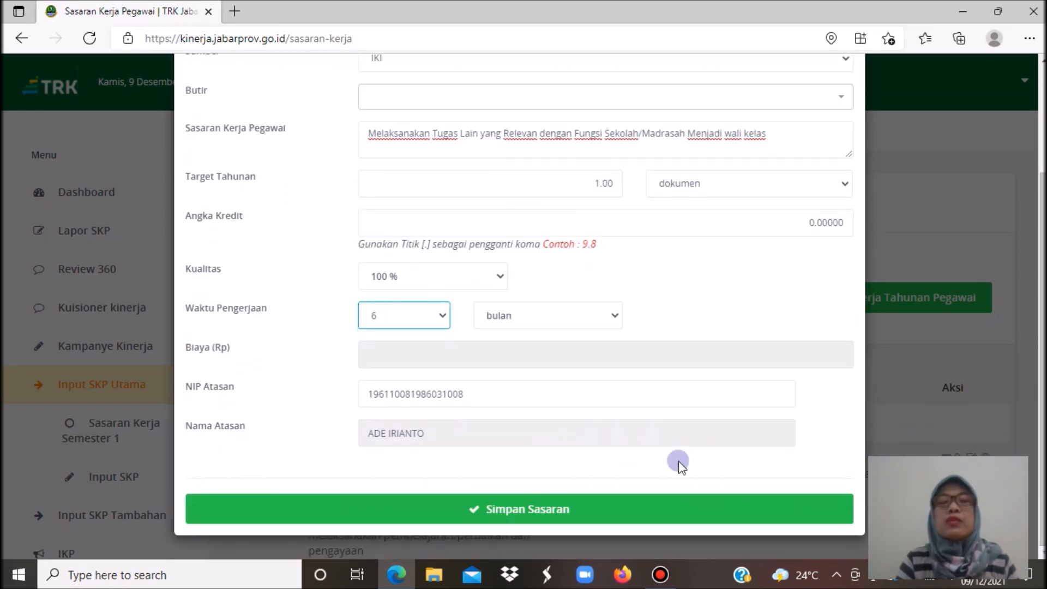
pyautogui.click(577, 521)
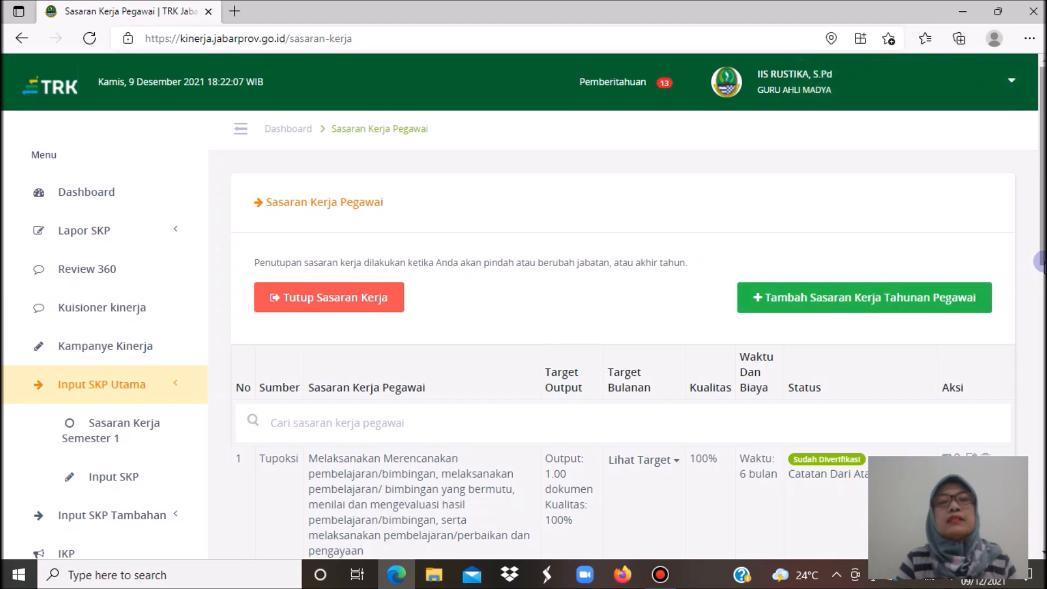
# - Review the outputs, durations and verification status of all work targets in the Semester 1 list
pyautogui.scroll(-7, 1039, 262)
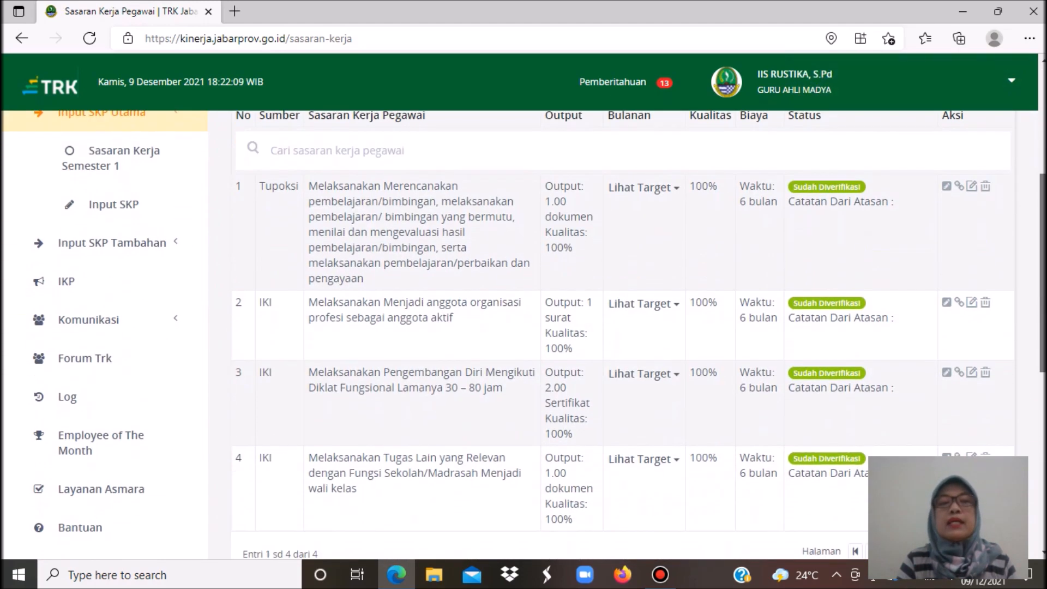
pyautogui.scroll(5, 622, 335)
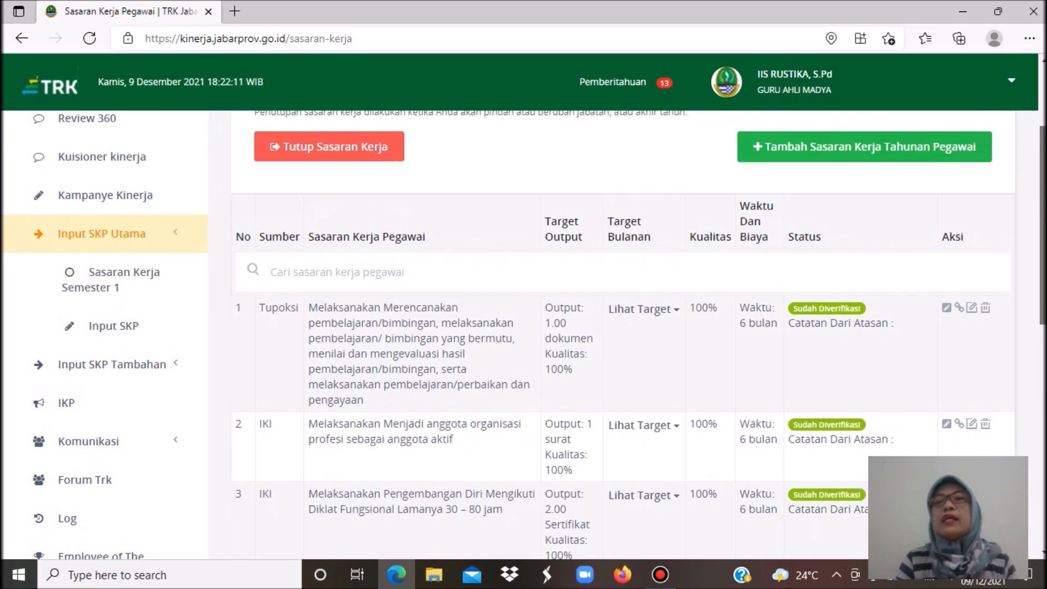
pyautogui.scroll(-2, 622, 335)
pyautogui.scroll(-5, 622, 335)
pyautogui.scroll(5, 621, 335)
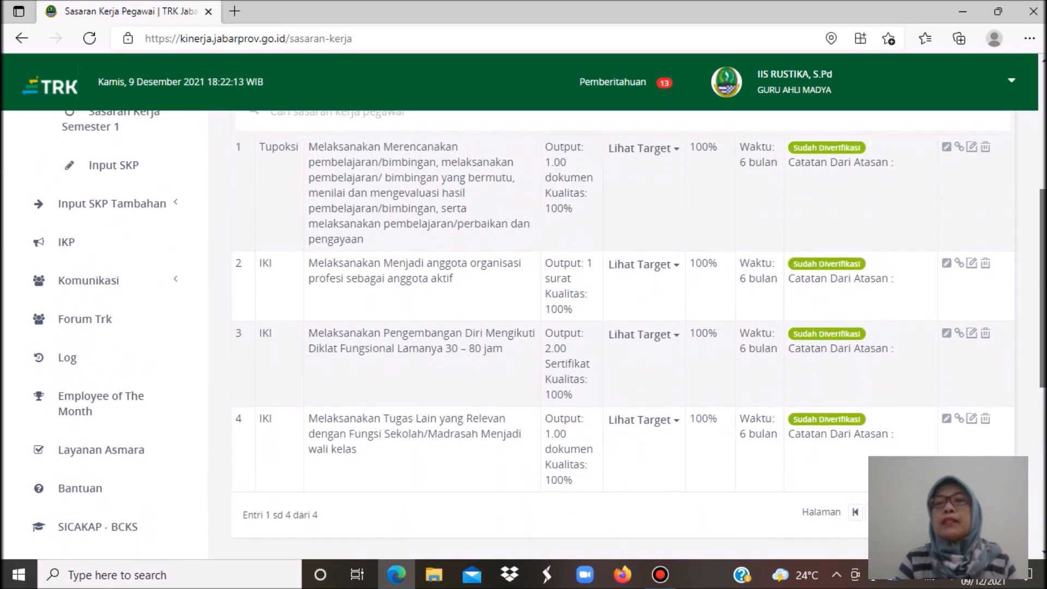
pyautogui.scroll(1, 622, 335)
pyautogui.scroll(-2, 622, 335)
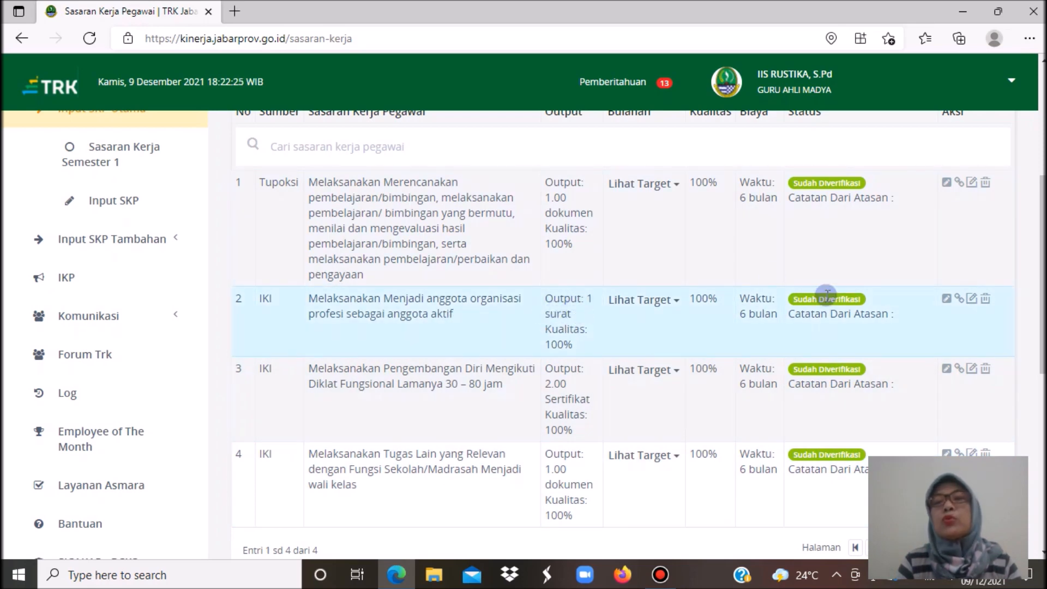
# - Open the "anggota organisasi profesi" target for editing, set its Angka Kredit to 0.75 and save it
pyautogui.click(972, 299)
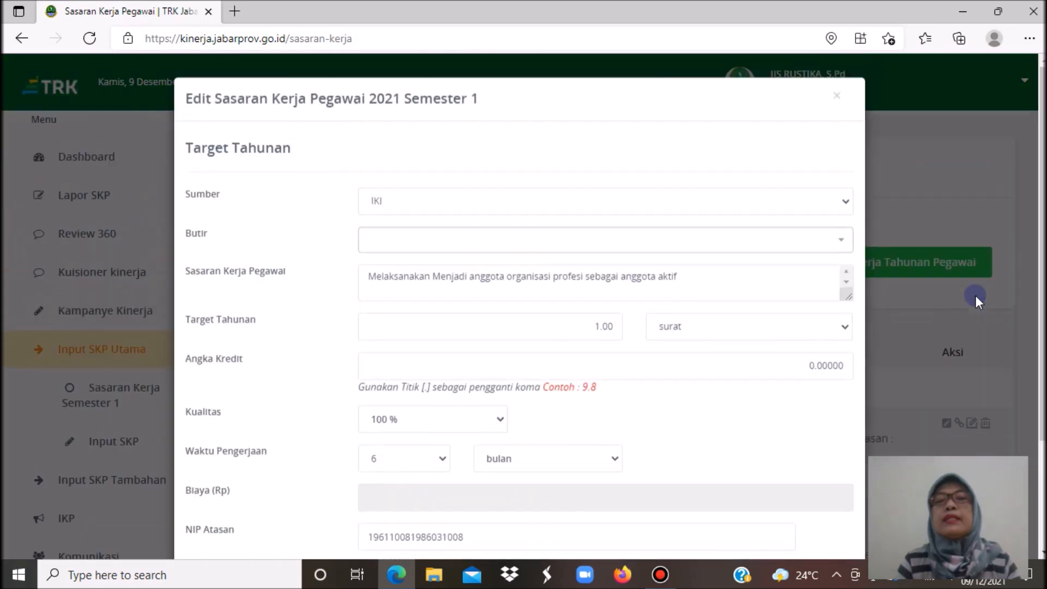
pyautogui.click(845, 326)
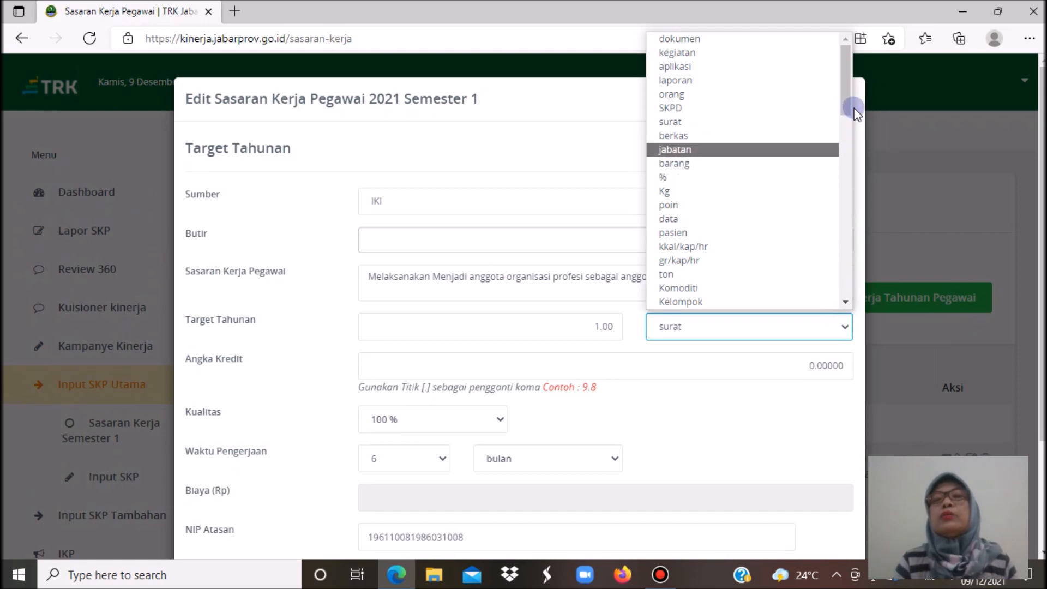
pyautogui.moveTo(843, 90); pyautogui.dragTo(857, 119)
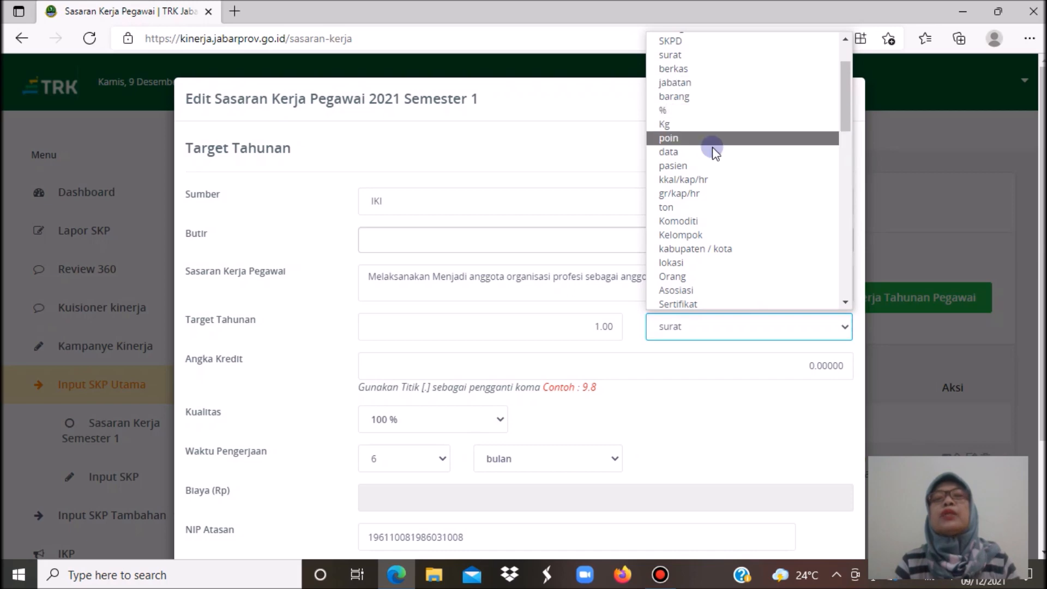
pyautogui.click(614, 164)
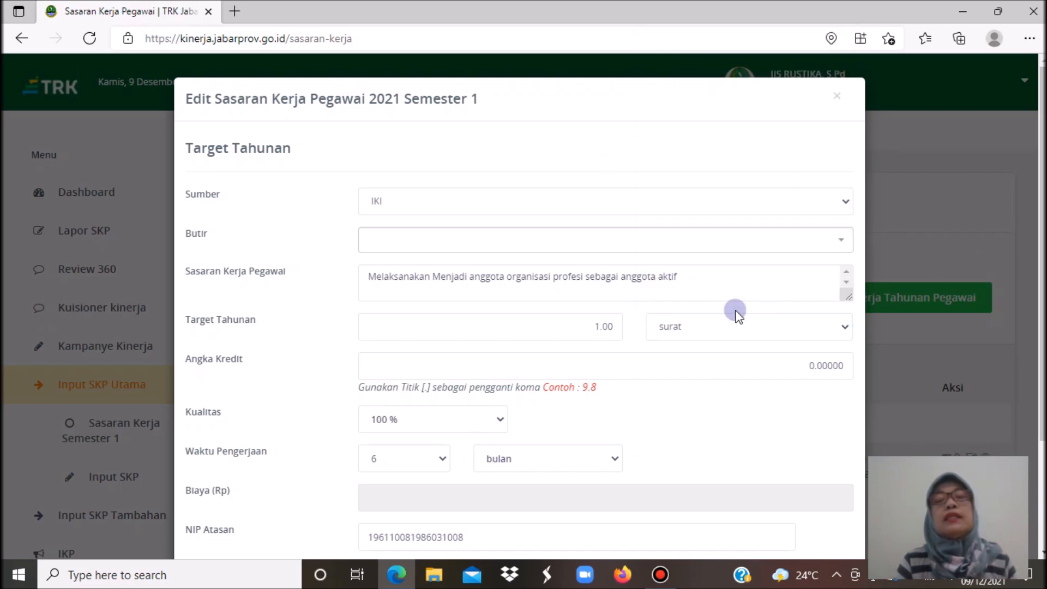
pyautogui.click(817, 368)
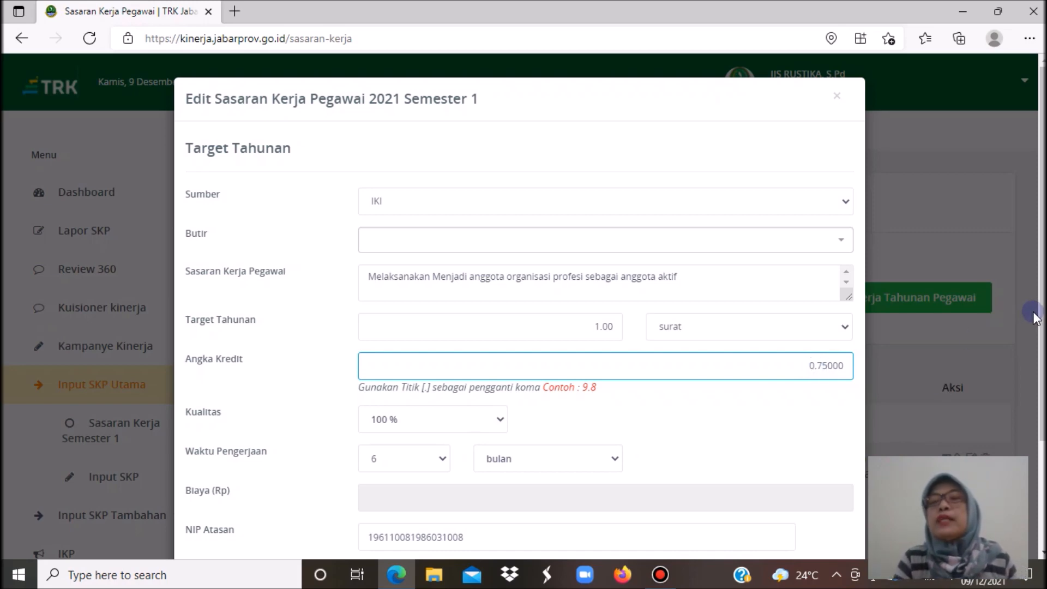
pyautogui.scroll(-3, 683, 526)
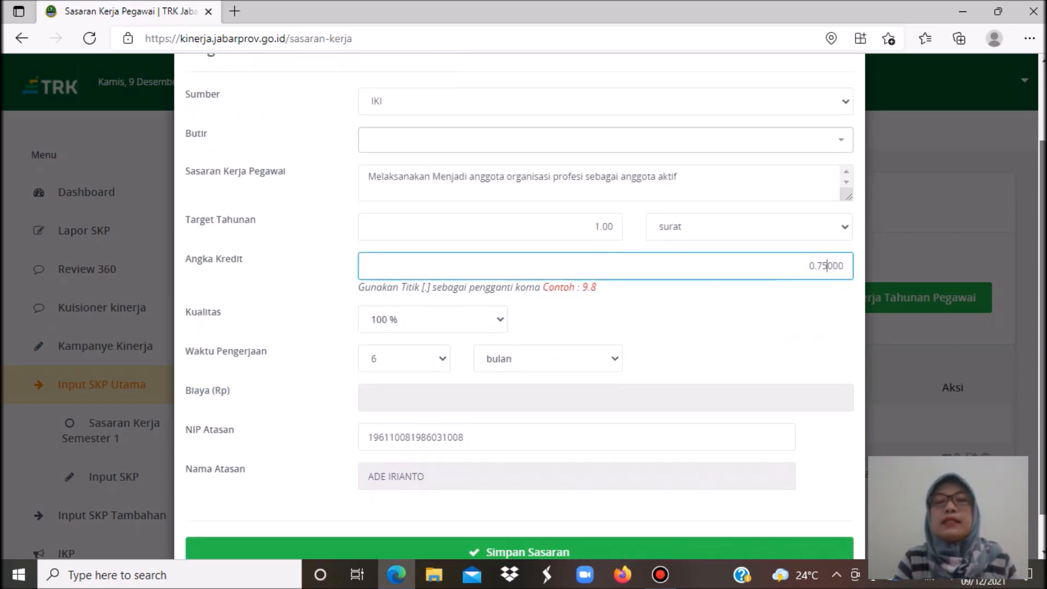
pyautogui.click(679, 518)
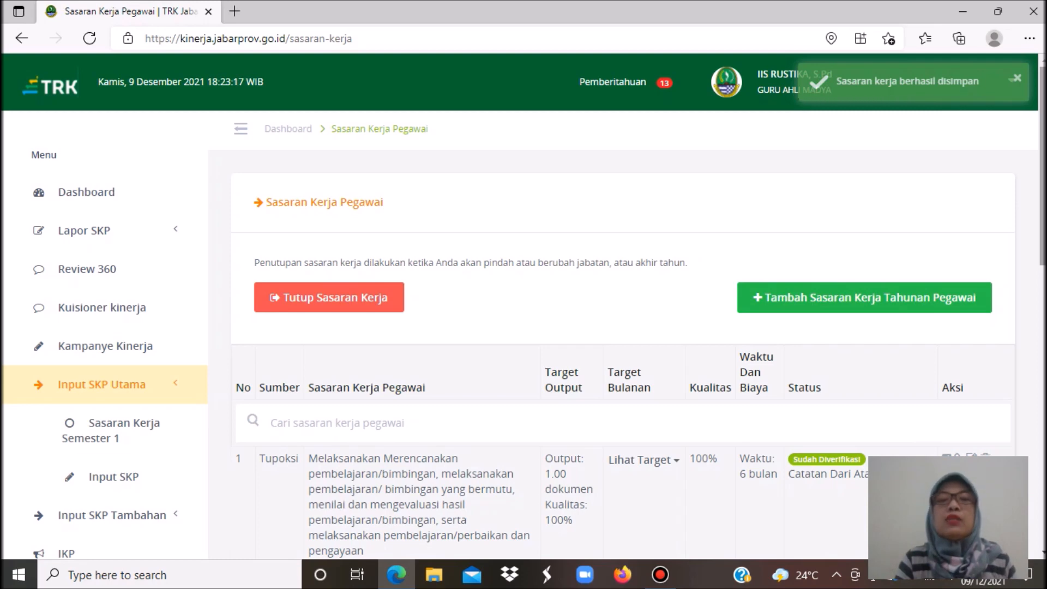
# - Open the fourth work target for editing and set its Sasaran Kerja Pegawai to "Melaksanakan Tugas Lain yang Relevan dengan Fungsi Sekolah/Madrasah Menjadi wali kelas"
pyautogui.scroll(-2, 621, 328)
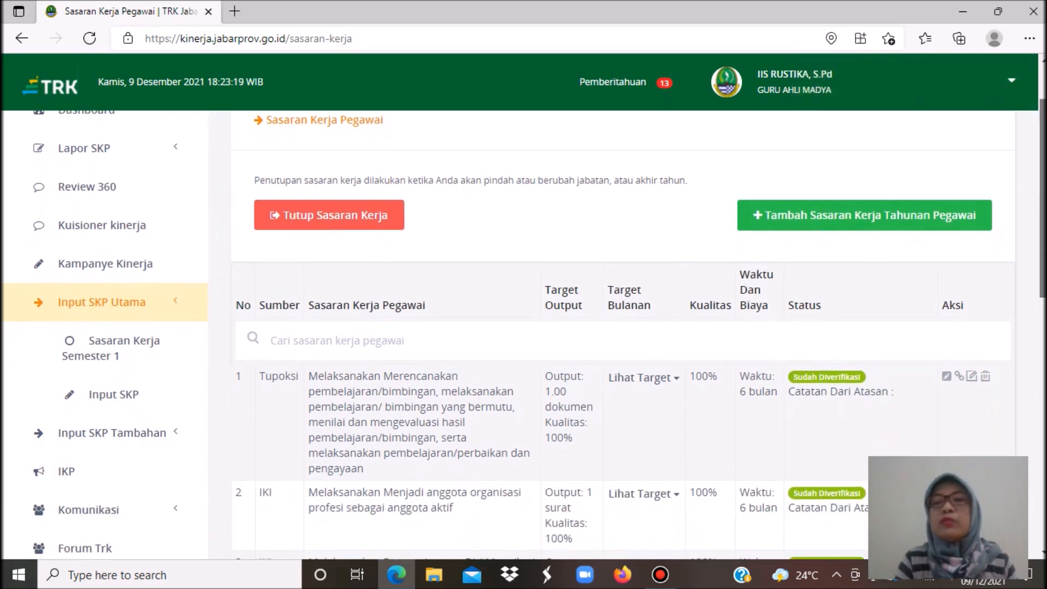
pyautogui.scroll(-2, 622, 327)
pyautogui.scroll(-1, 622, 327)
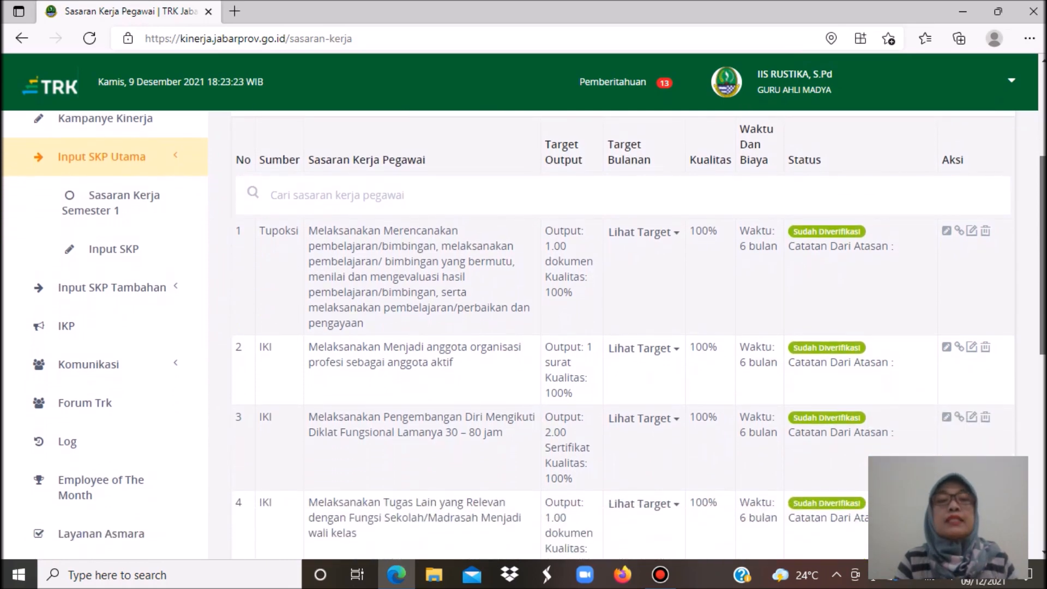
pyautogui.scroll(-1, 622, 327)
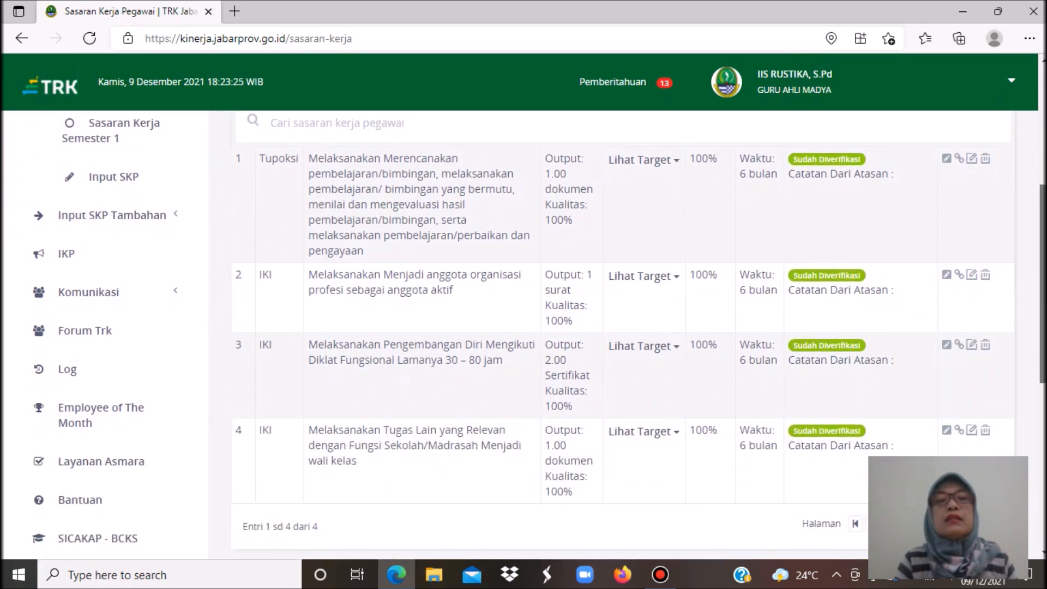
pyautogui.scroll(-1, 622, 327)
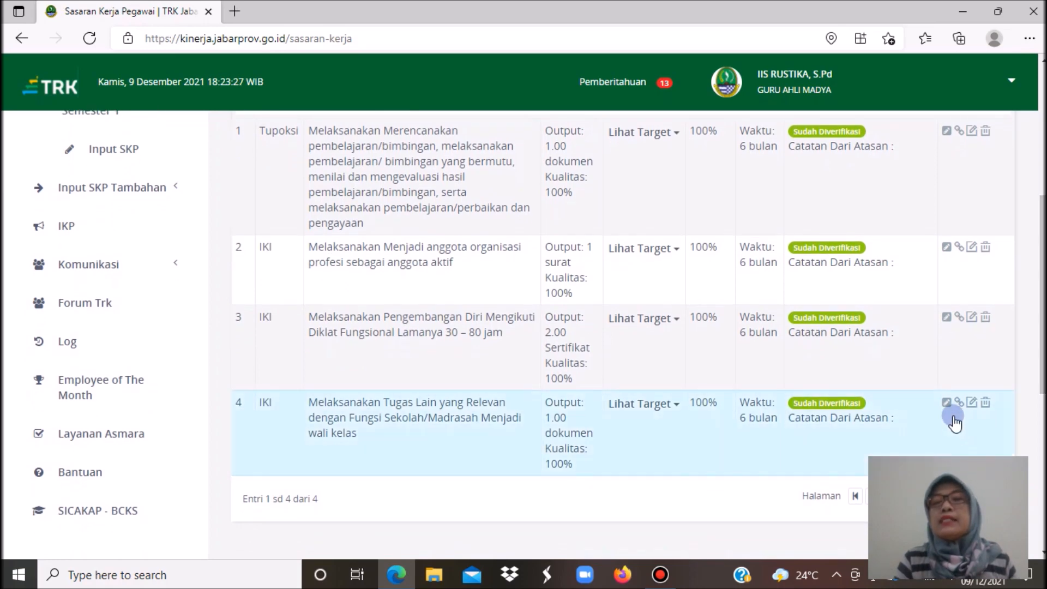
pyautogui.click(948, 405)
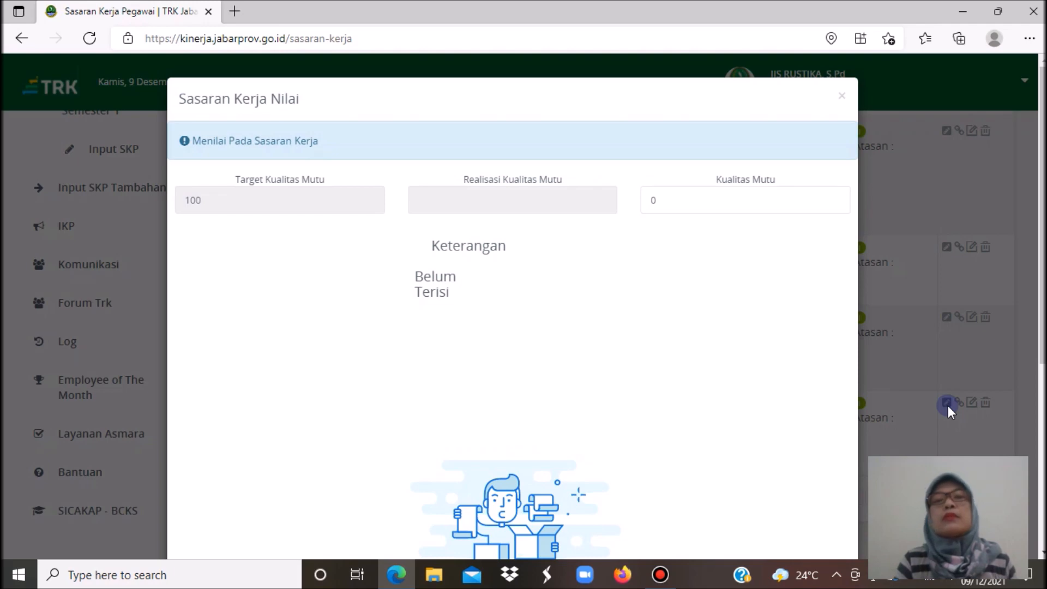
pyautogui.click(841, 99)
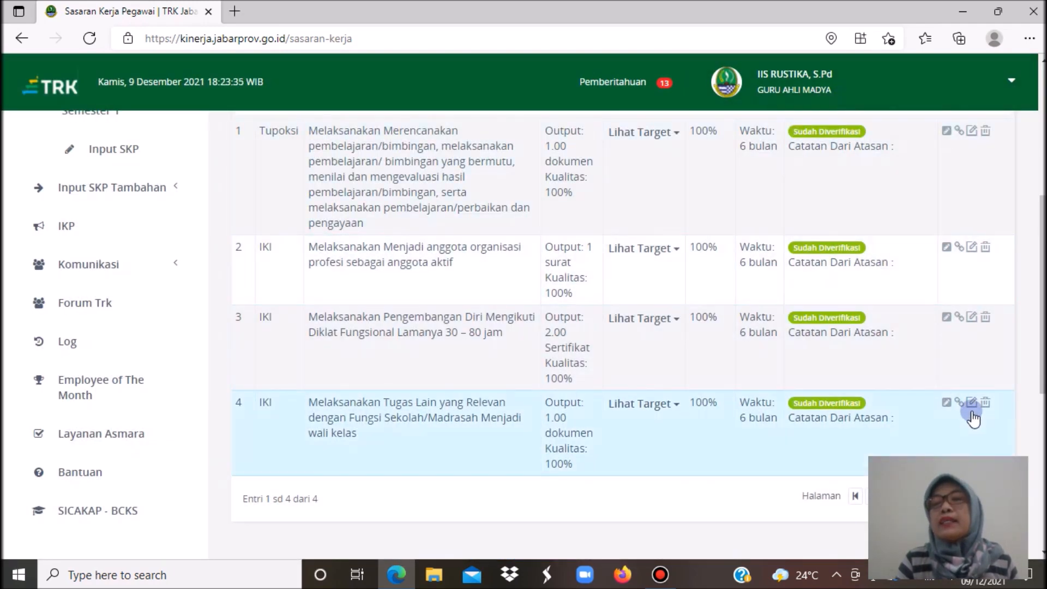
pyautogui.click(972, 405)
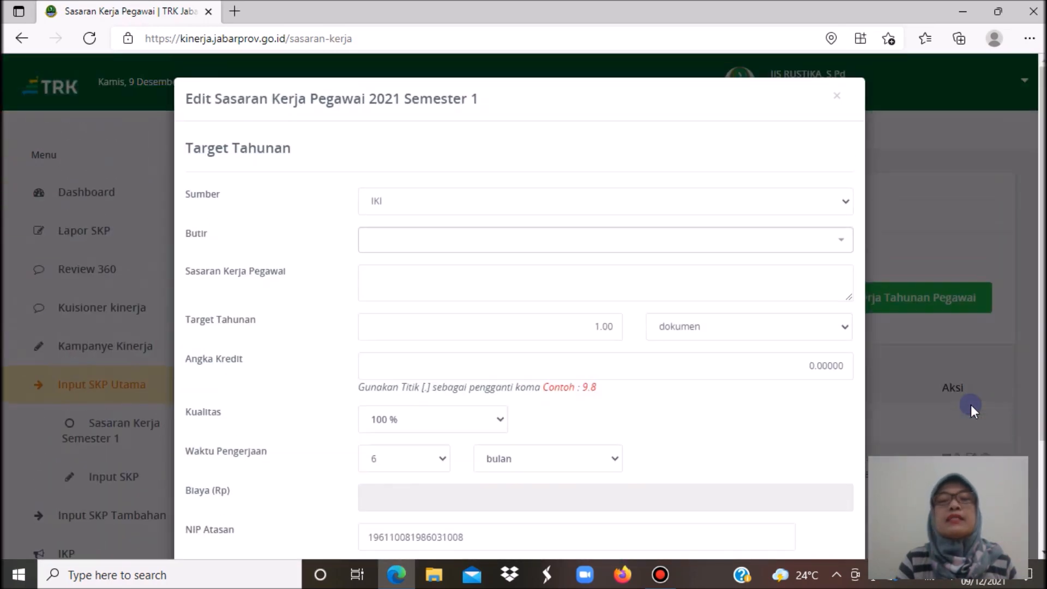
pyautogui.click(436, 279)
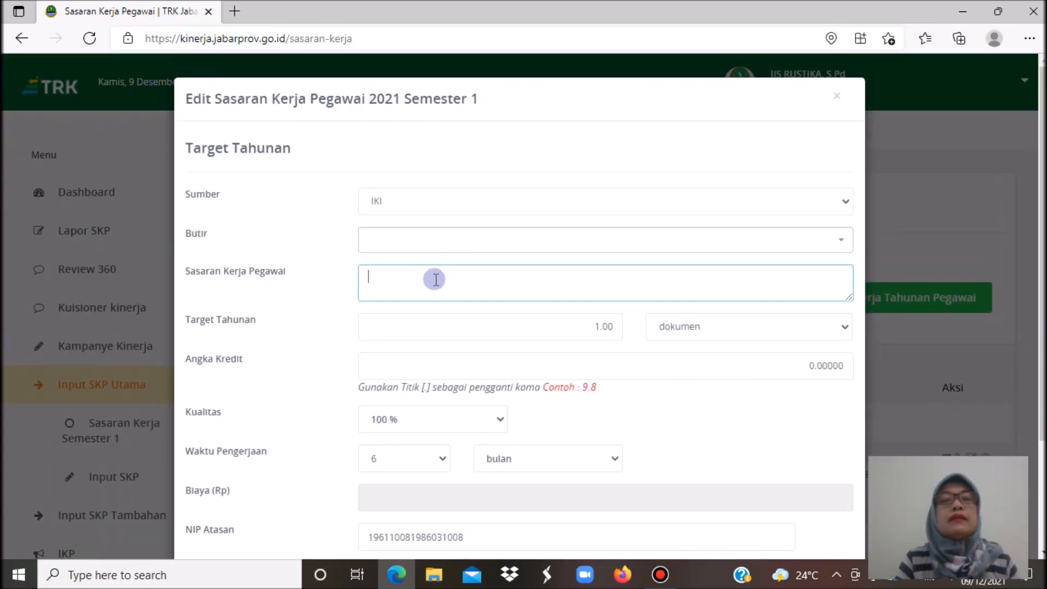
pyautogui.write('Melaksanakan Tugas Lain yang Relevan dengan Fungsi Sekolah/Madrasah Menjadi wali kelas')
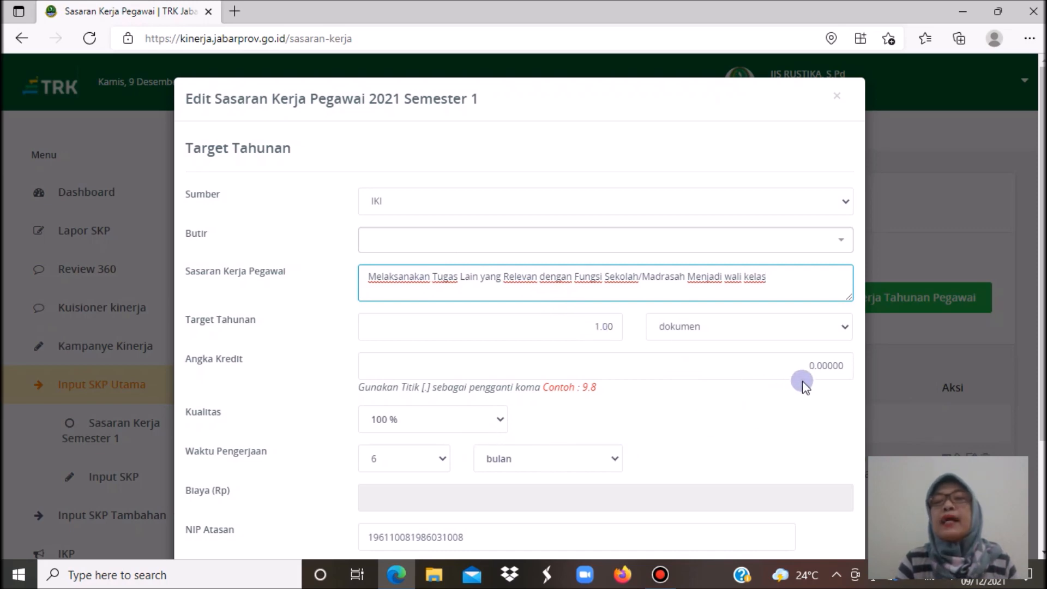
# - Set the wali kelas target's Angka Kredit to 1.875 and save the target
pyautogui.click(818, 367)
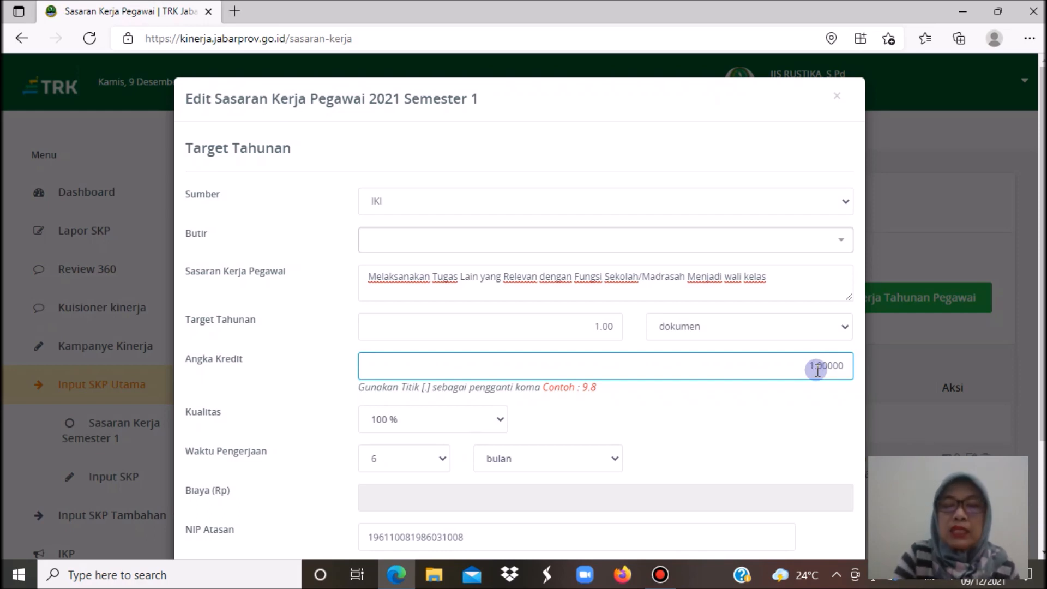
pyautogui.write('375')
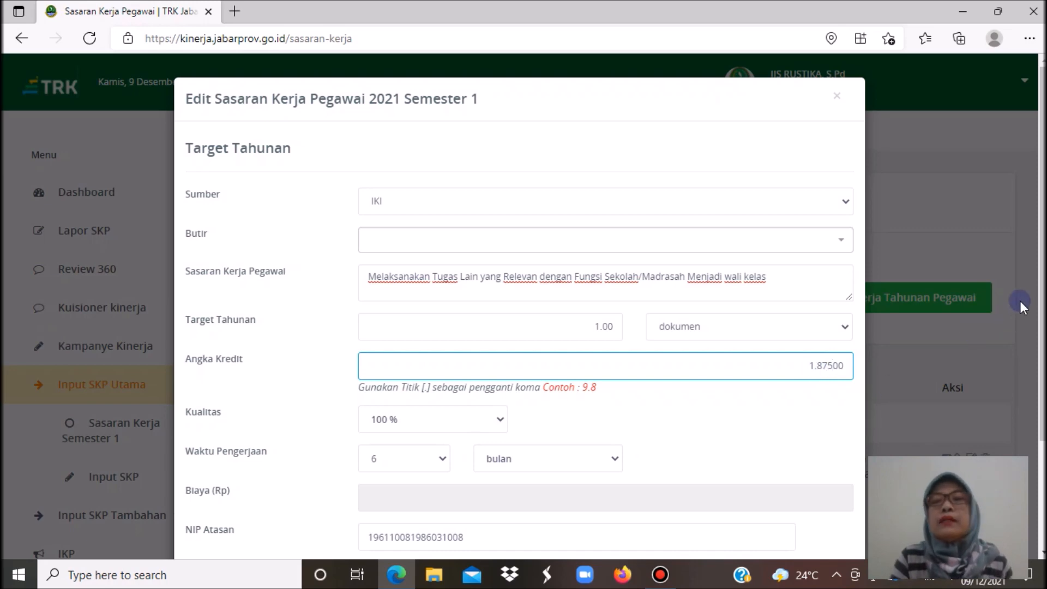
pyautogui.scroll(-1, 1020, 302)
pyautogui.scroll(-4, 718, 437)
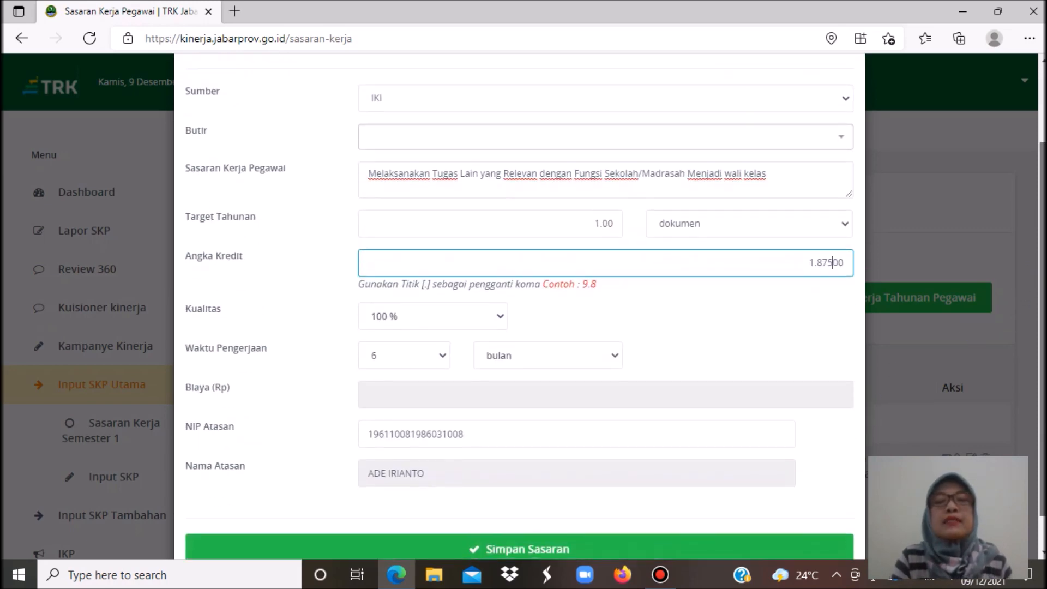
pyautogui.click(613, 507)
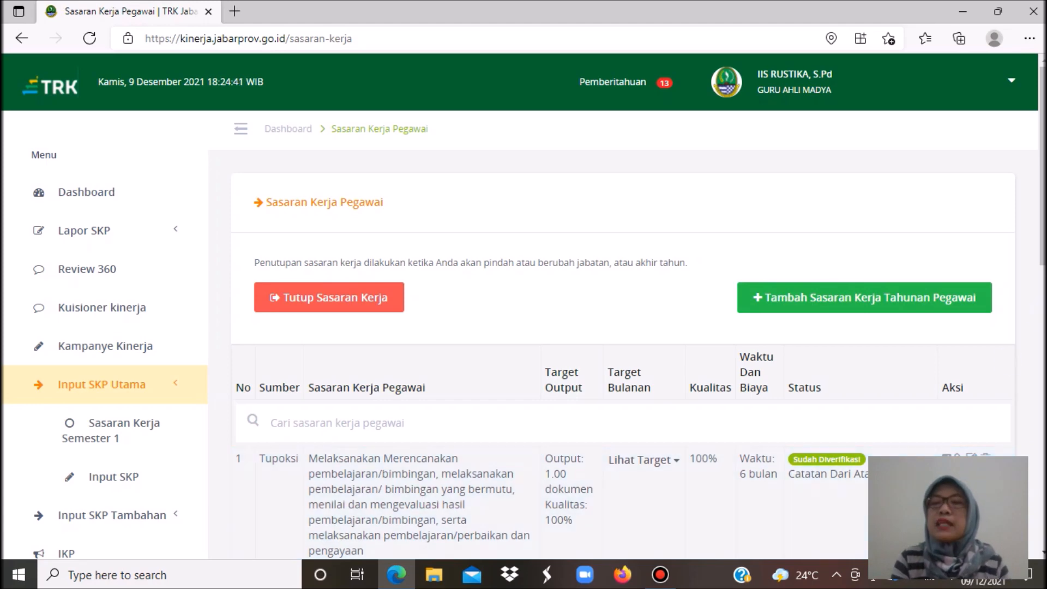
# - Check the list of work targets and close it with the reason "Tutup SKP Semester 1", confirming the closure
pyautogui.scroll(-3, 622, 327)
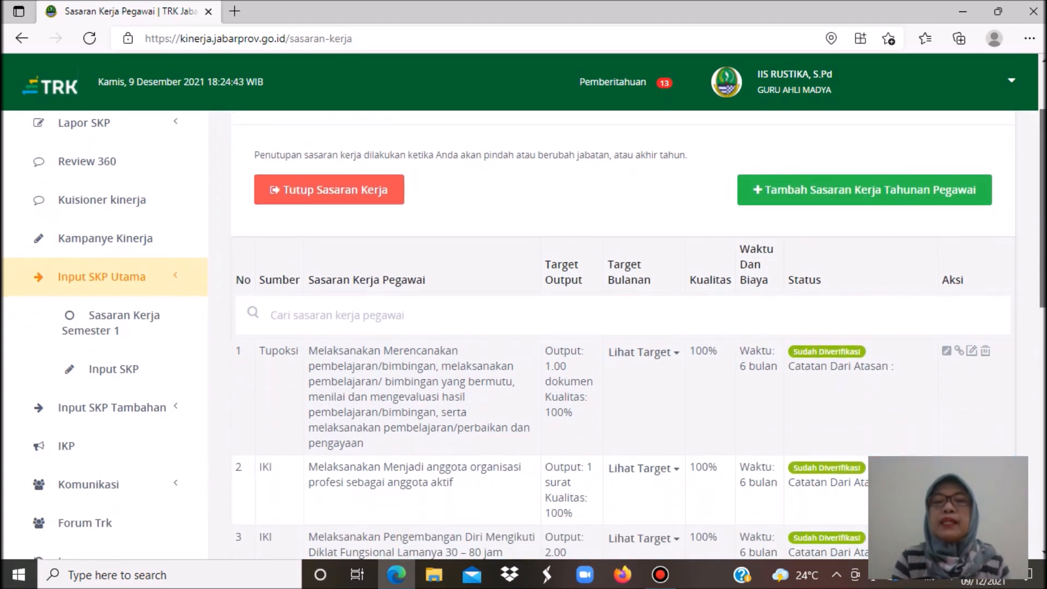
pyautogui.scroll(-3, 622, 327)
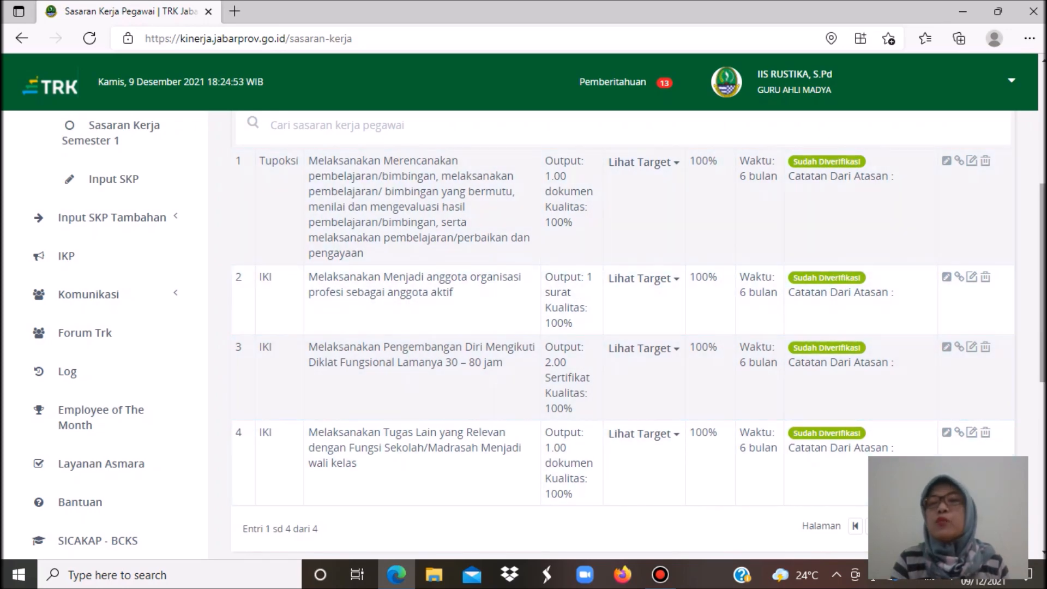
pyautogui.scroll(-3, 935, 400)
pyautogui.scroll(1, 936, 400)
pyautogui.scroll(6, 624, 335)
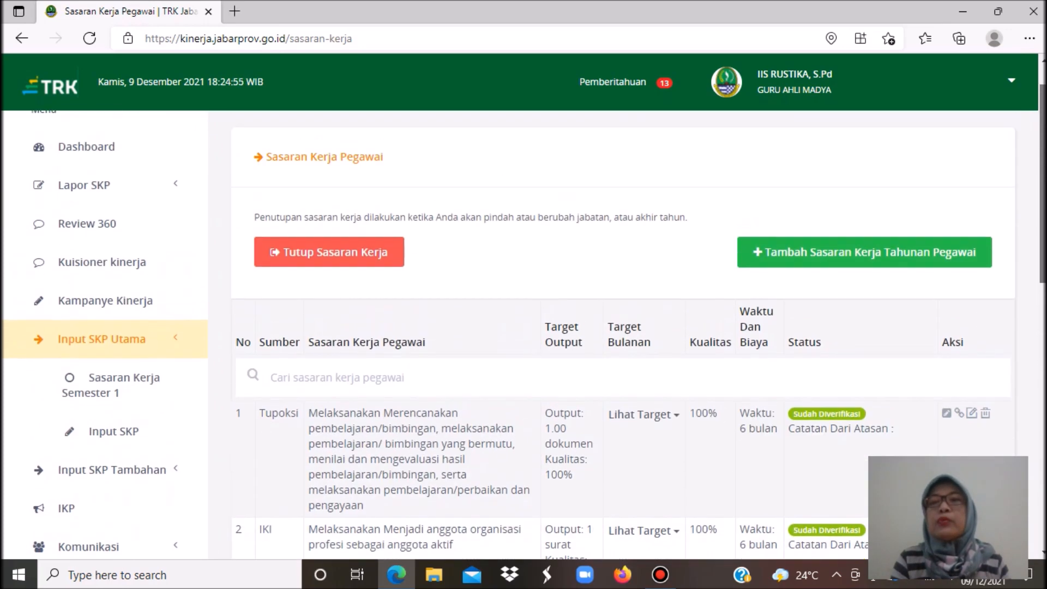
pyautogui.click(354, 256)
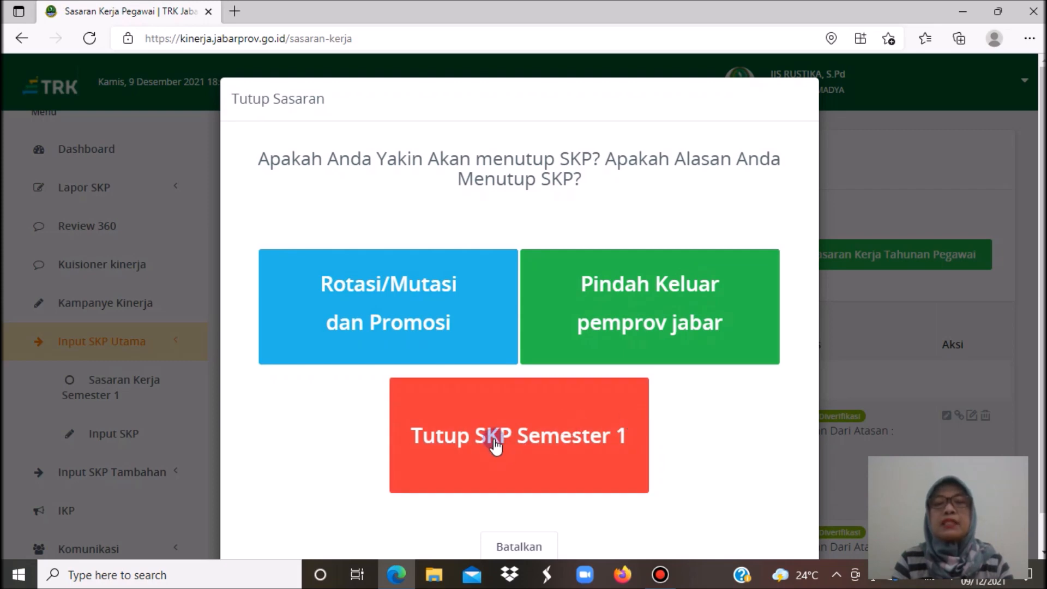
pyautogui.click(523, 443)
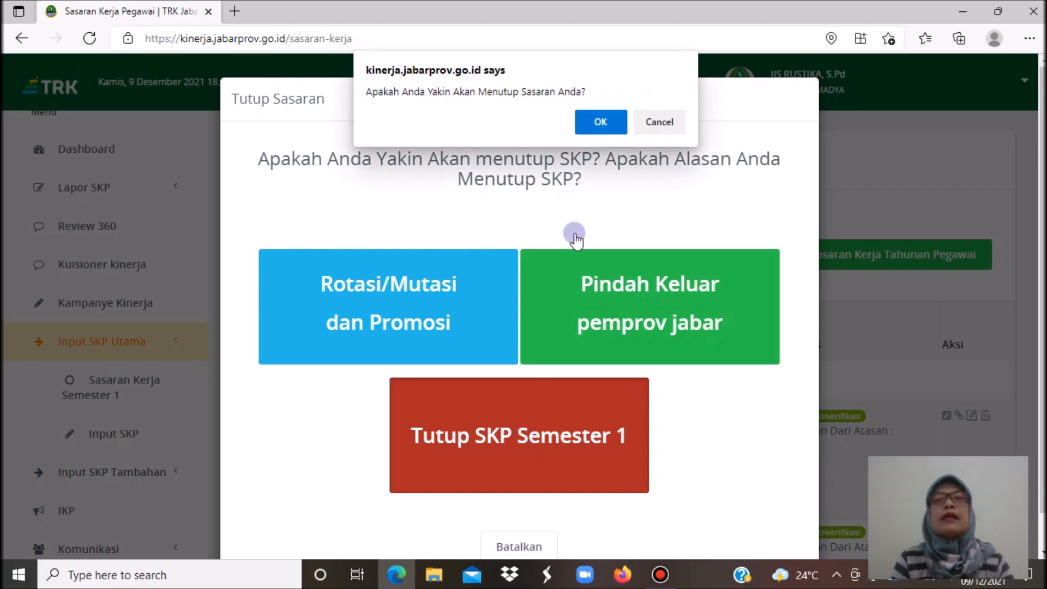
pyautogui.click(600, 121)
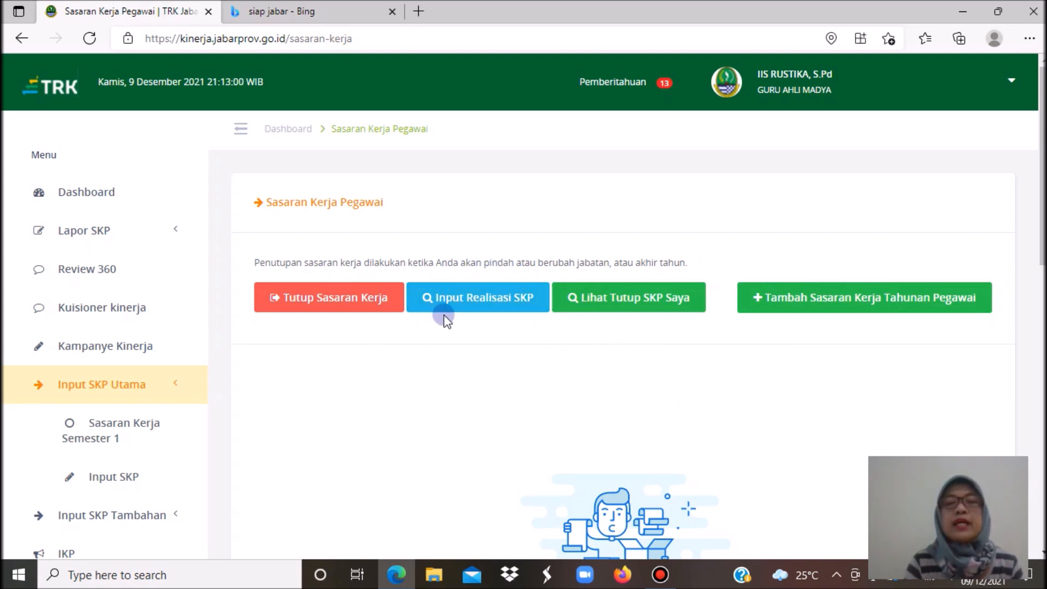
# - Start the Realisasi SKP input, open the superiors' data for editing and look up the target-form superior by the NIP entered there
pyautogui.click(475, 299)
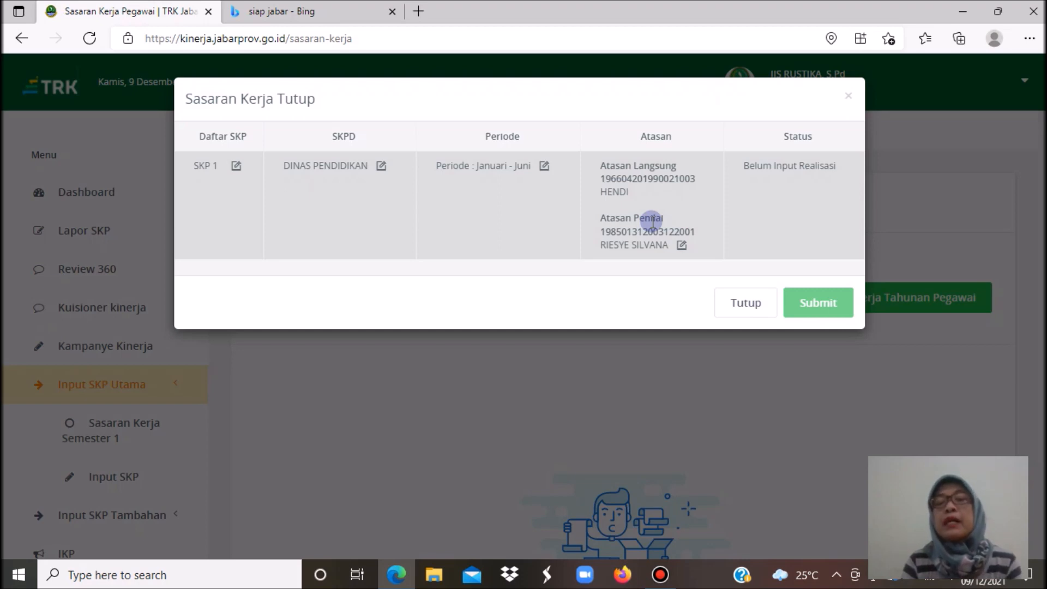
pyautogui.click(682, 245)
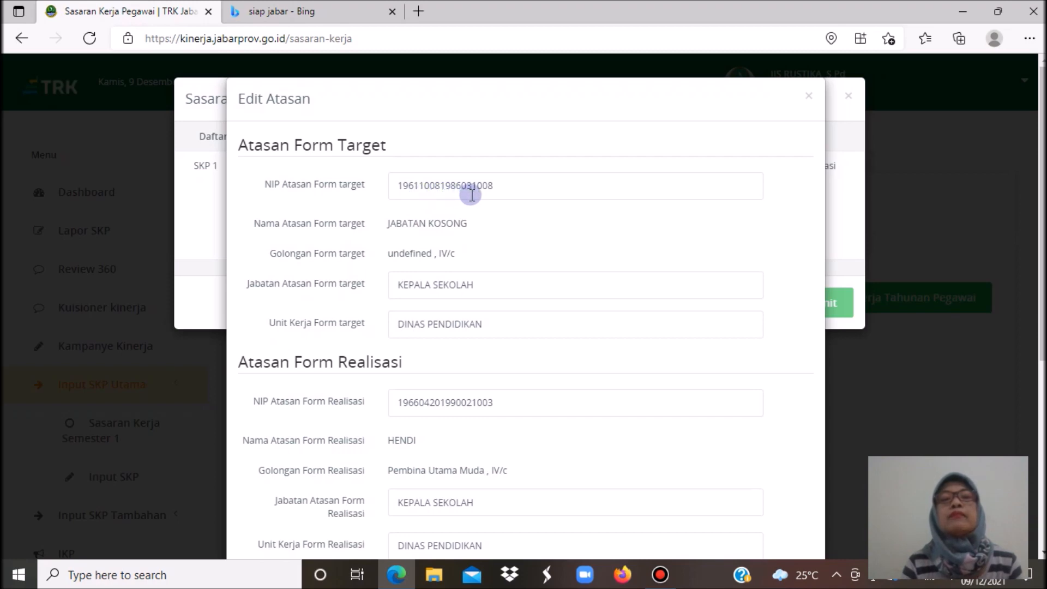
pyautogui.click(502, 188)
pyautogui.press('Return')
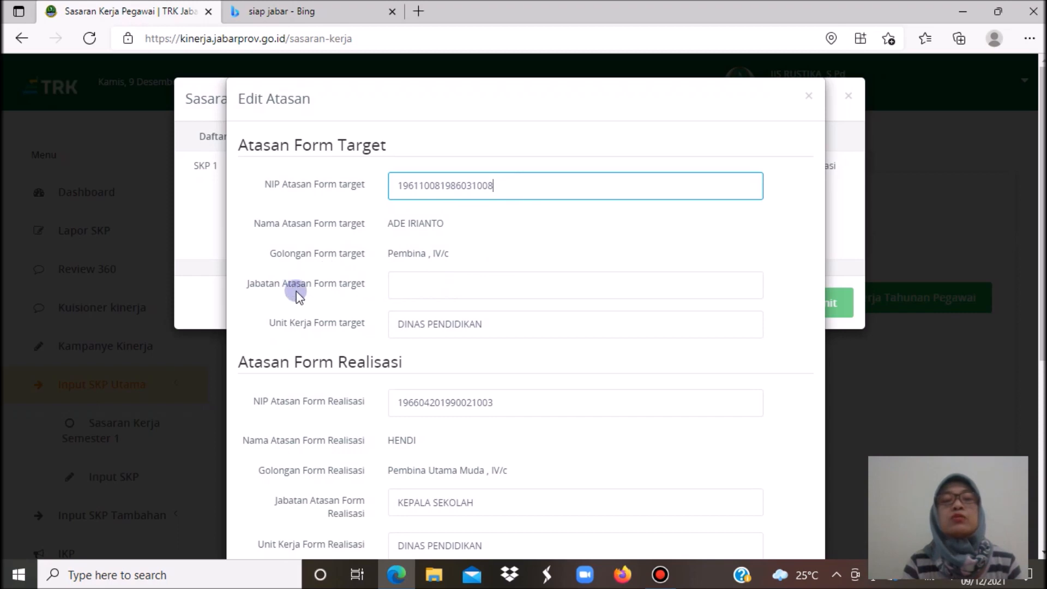
# - Set the Jabatan Atasan Form target to "KEPALA SEKOLAH", check the Atasan Form Realisasi and Atasan Penilai data, and save the superiors
pyautogui.click(416, 285)
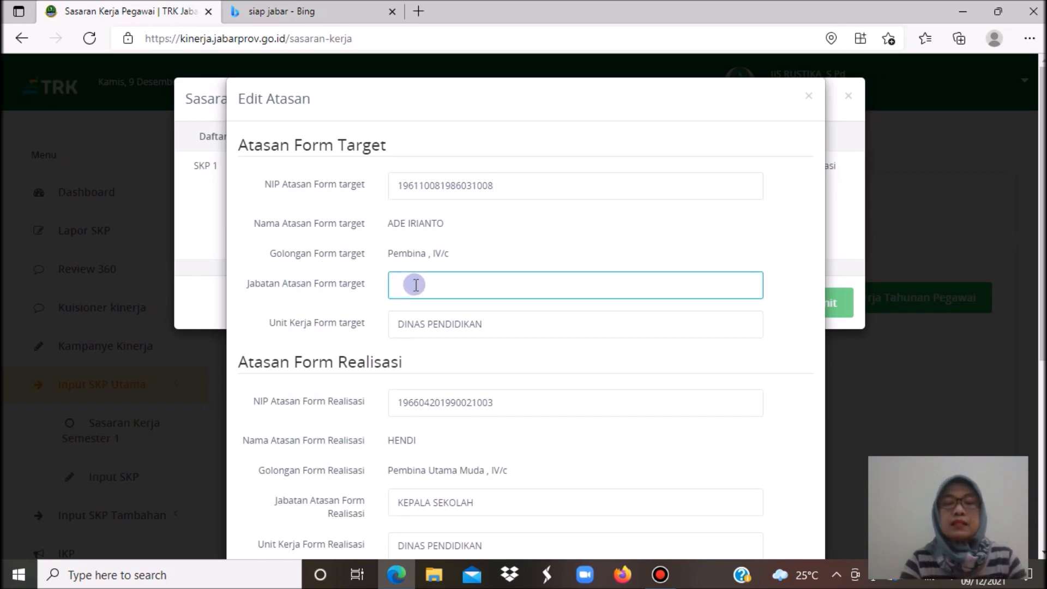
pyautogui.write('KEPALA ')
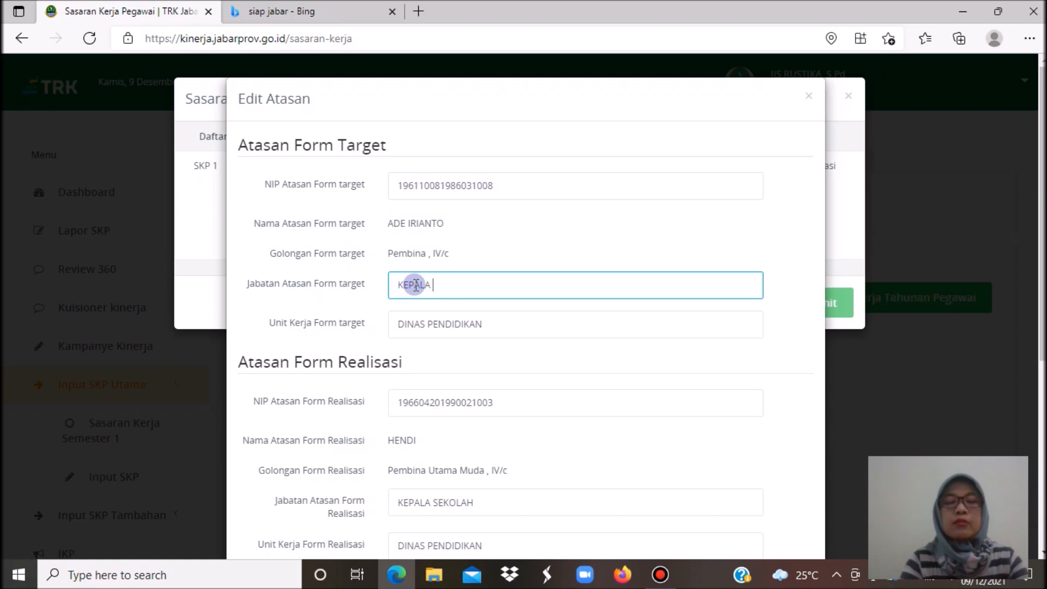
pyautogui.write('SEKOLA')
pyautogui.write('H')
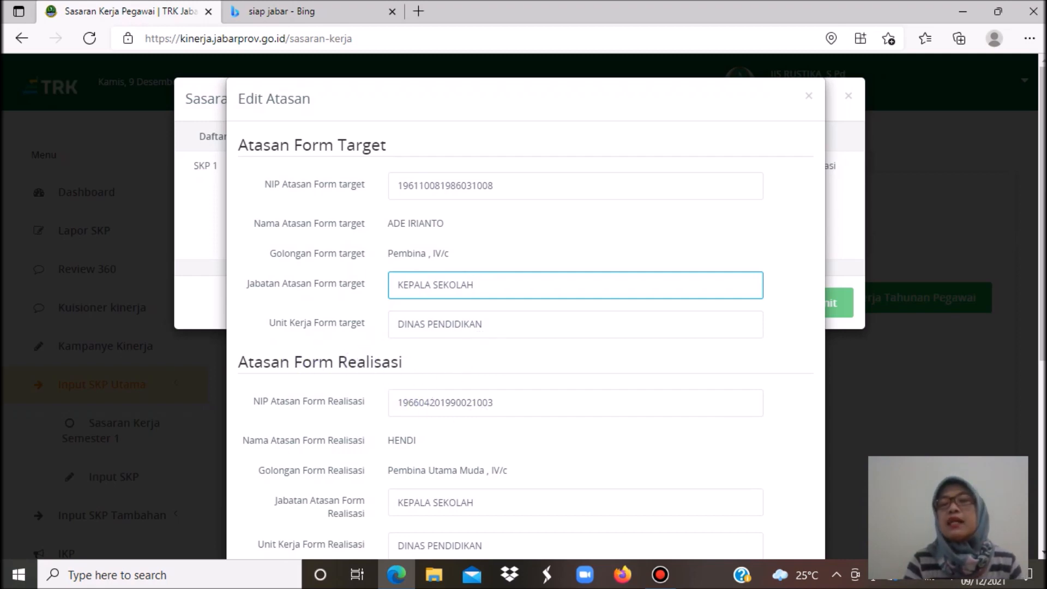
pyautogui.scroll(-2, 524, 305)
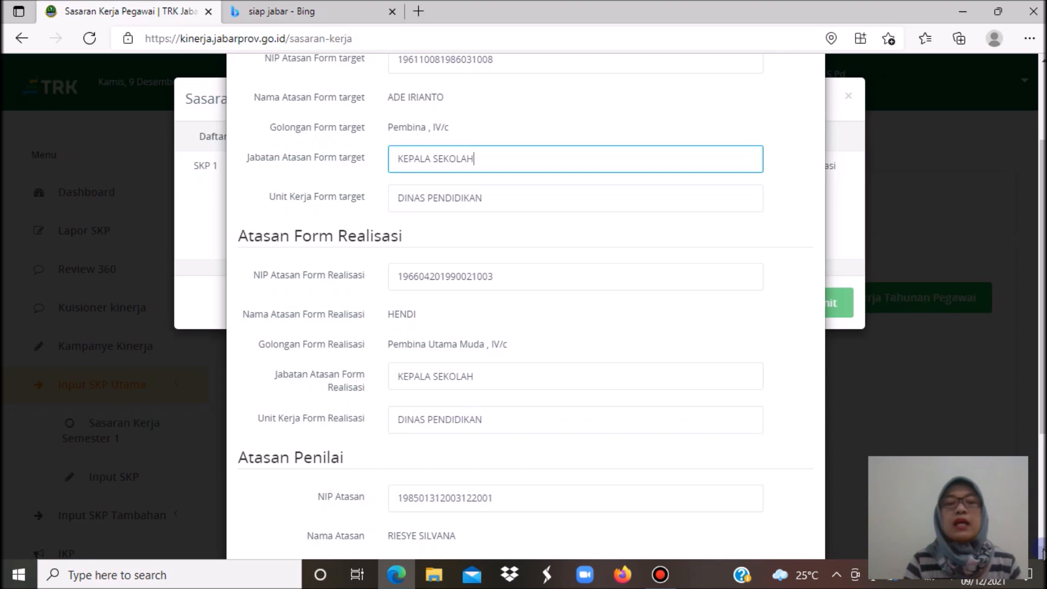
pyautogui.scroll(-3, 1042, 554)
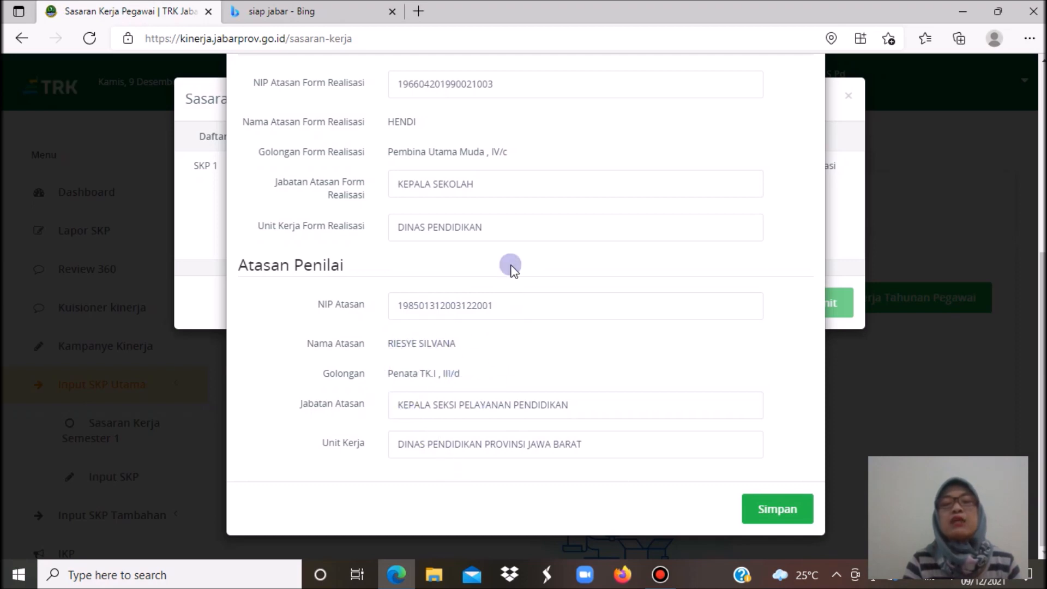
pyautogui.click(771, 507)
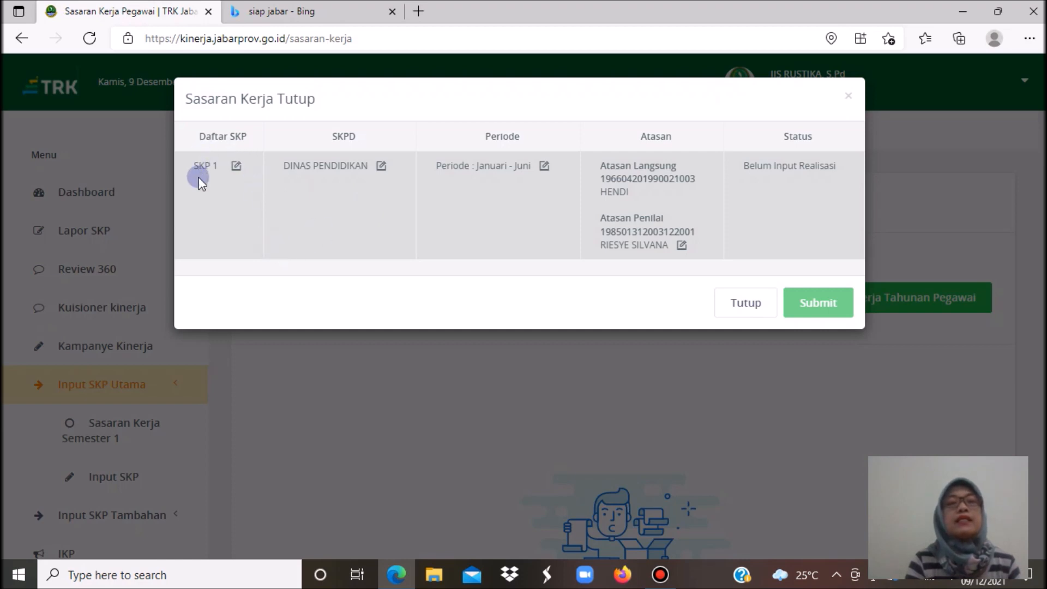
# - Open the target list of SKP 1 and bring up the realisation of its first work target for editing
pyautogui.click(236, 166)
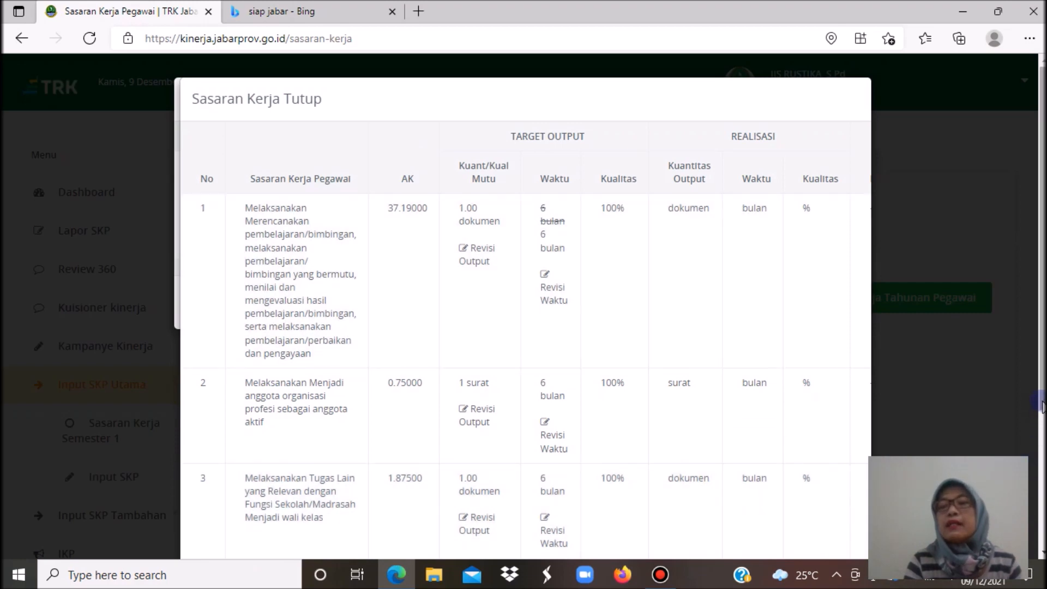
pyautogui.scroll(-3, 1038, 420)
pyautogui.scroll(-2, 1038, 420)
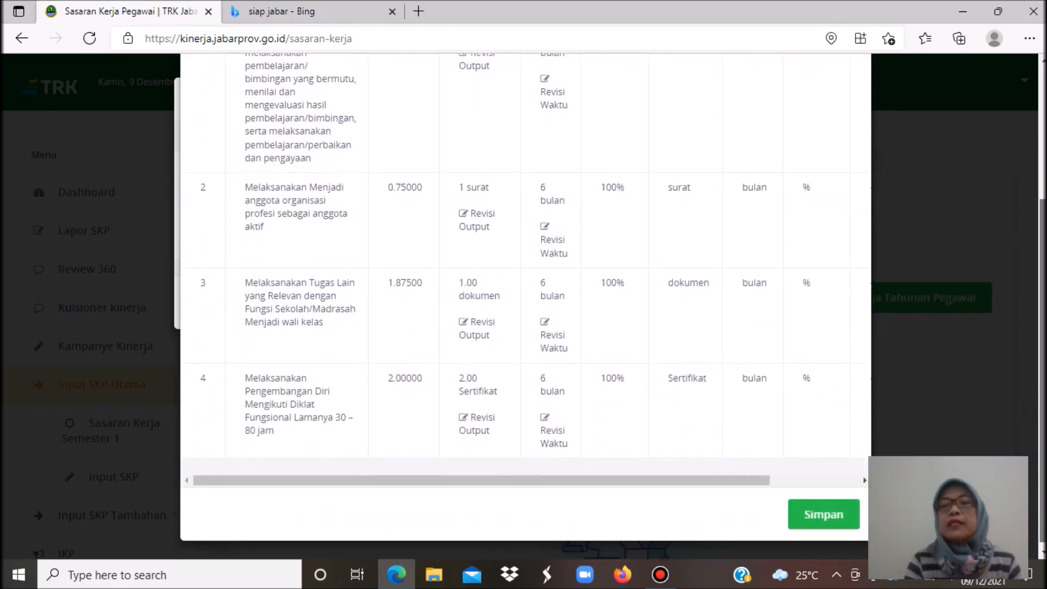
pyautogui.moveTo(594, 475); pyautogui.dragTo(704, 482)
pyautogui.moveTo(1042, 475); pyautogui.dragTo(1042, 343)
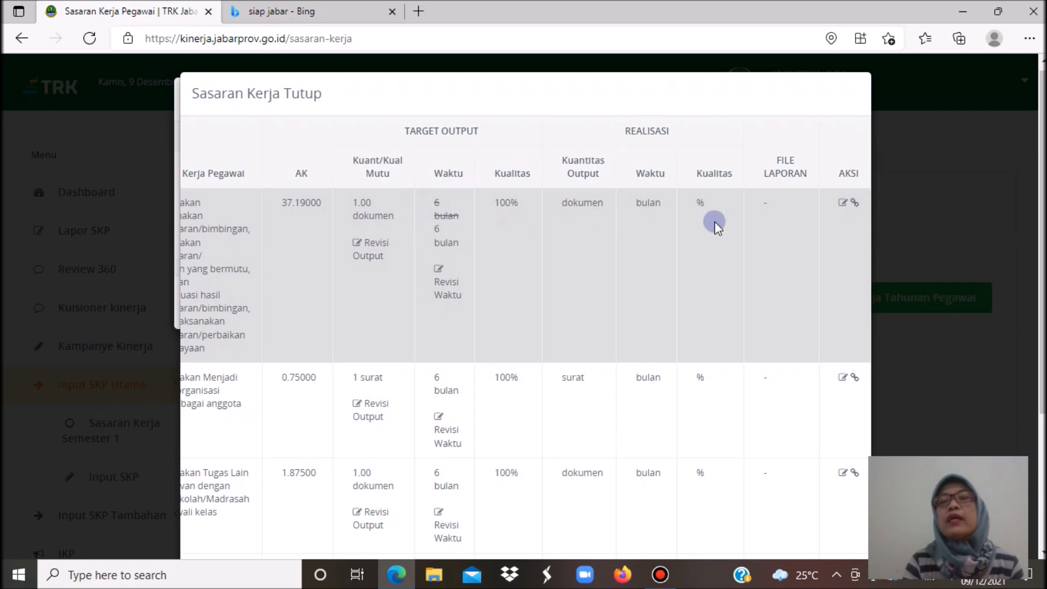
pyautogui.click(844, 204)
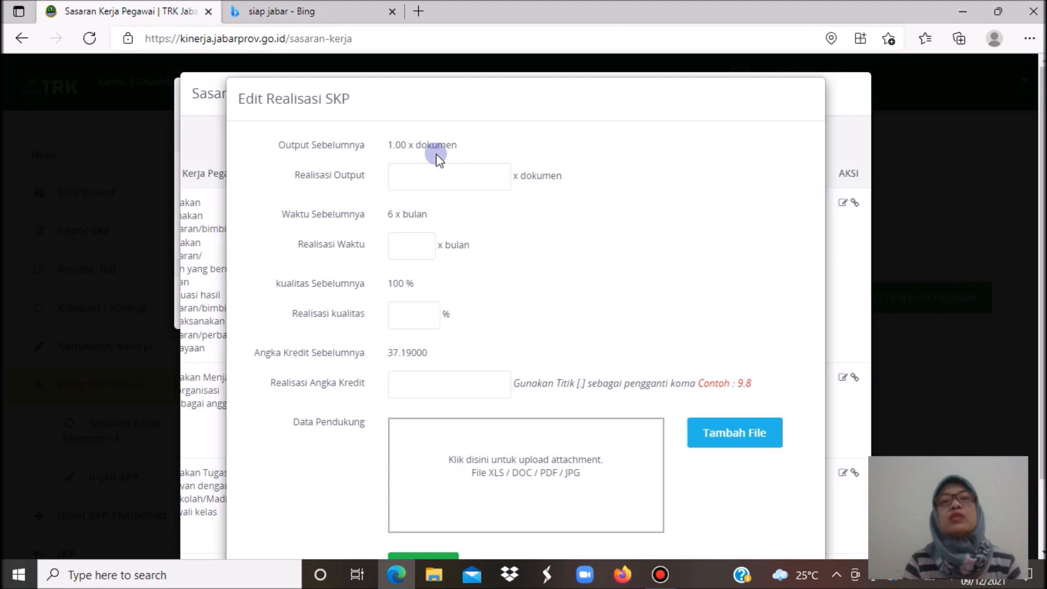
# - Set the first target's Realisasi Output to 1 dokumen and its Realisasi Waktu to 6 bulan
pyautogui.click(402, 180)
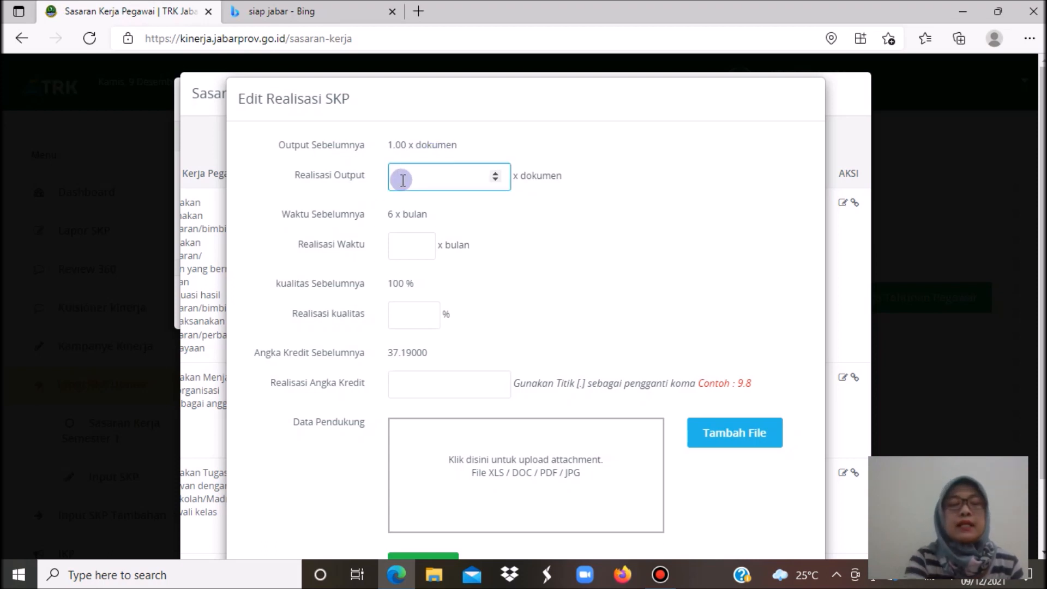
pyautogui.write('1')
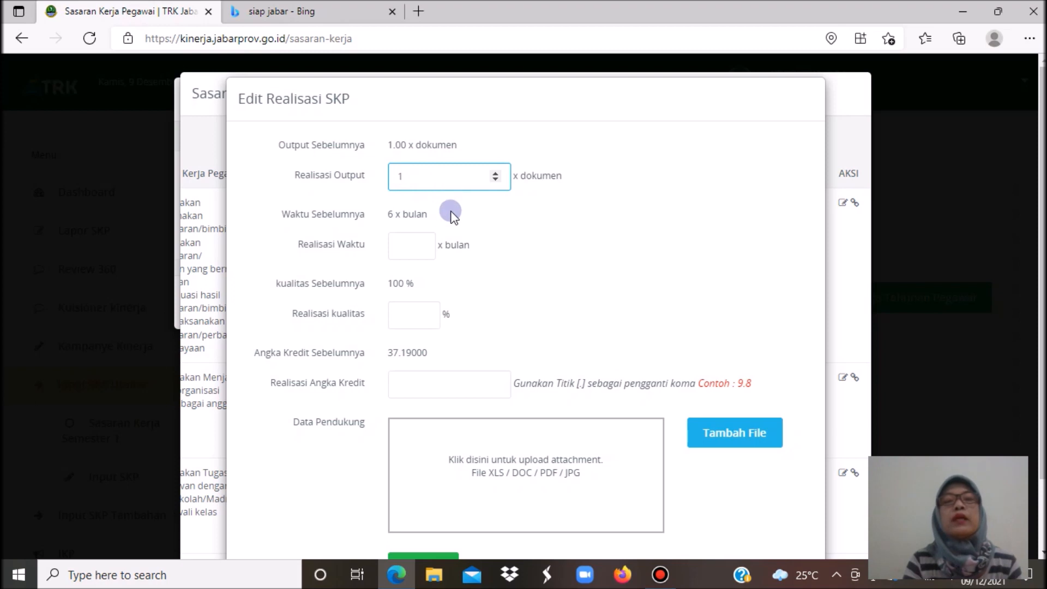
pyautogui.click(397, 241)
pyautogui.click(420, 242)
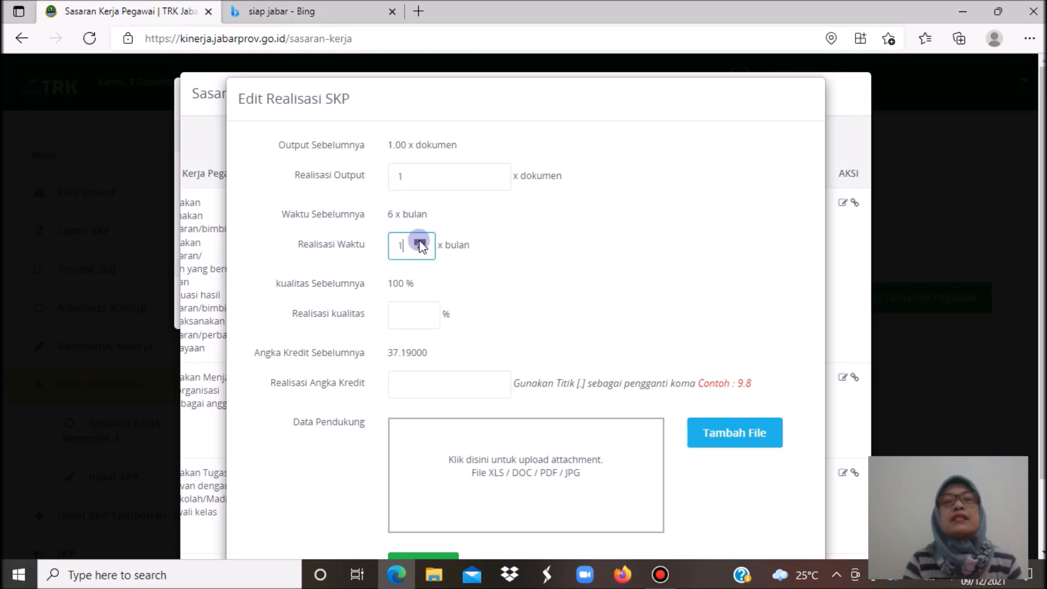
pyautogui.click(419, 242)
pyautogui.click(420, 243)
pyautogui.click(419, 242)
pyautogui.click(419, 242)
pyautogui.click(420, 242)
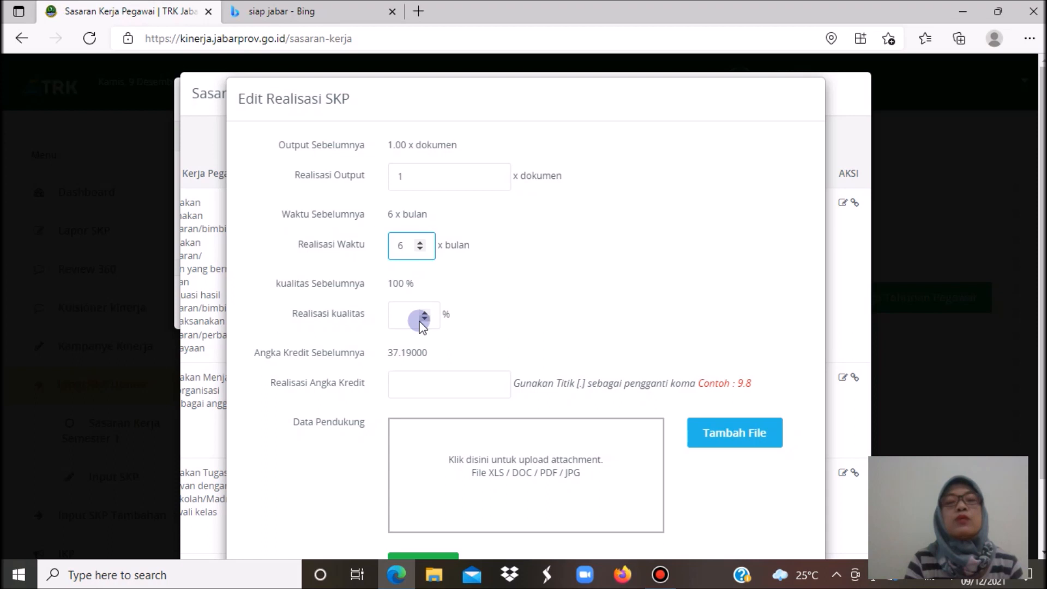
# - Set Realisasi kualitas to 100% and Realisasi Angka Kredit to 37.19, and save the realisation without attaching a supporting file
pyautogui.click(403, 314)
pyautogui.write('100')
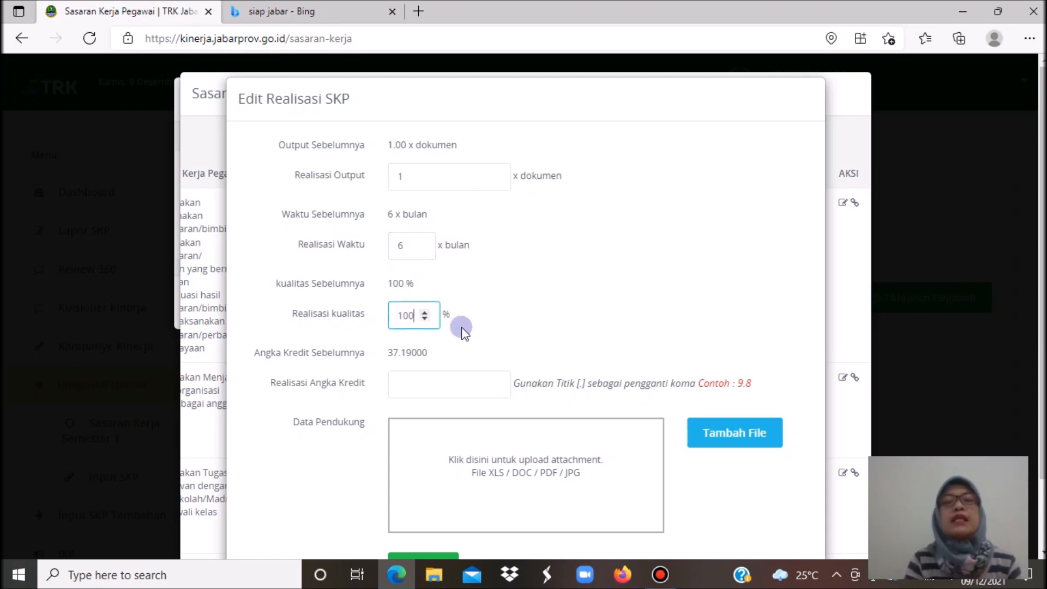
pyautogui.click(415, 382)
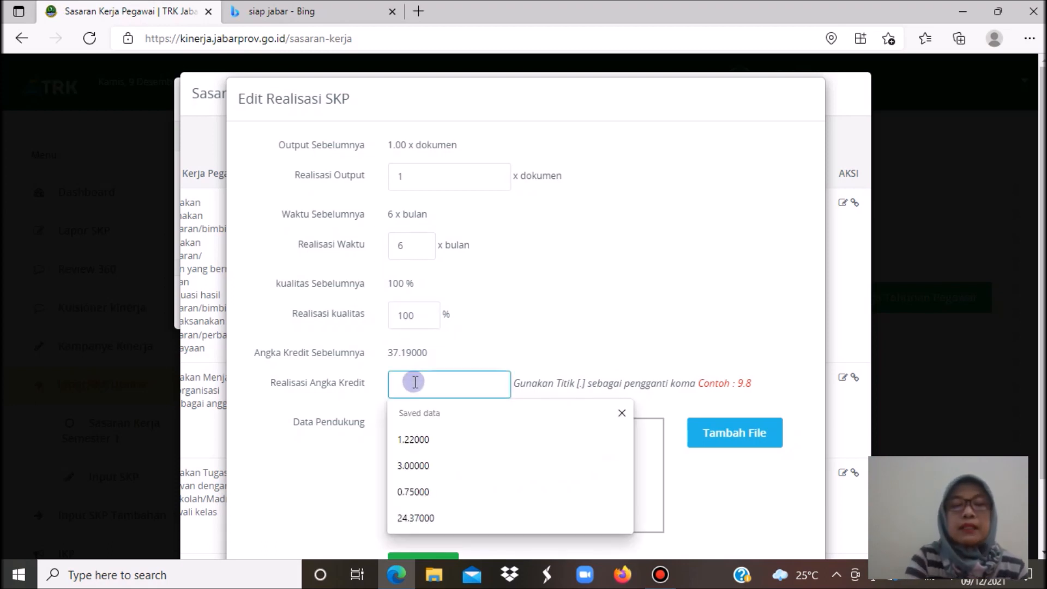
pyautogui.write('37')
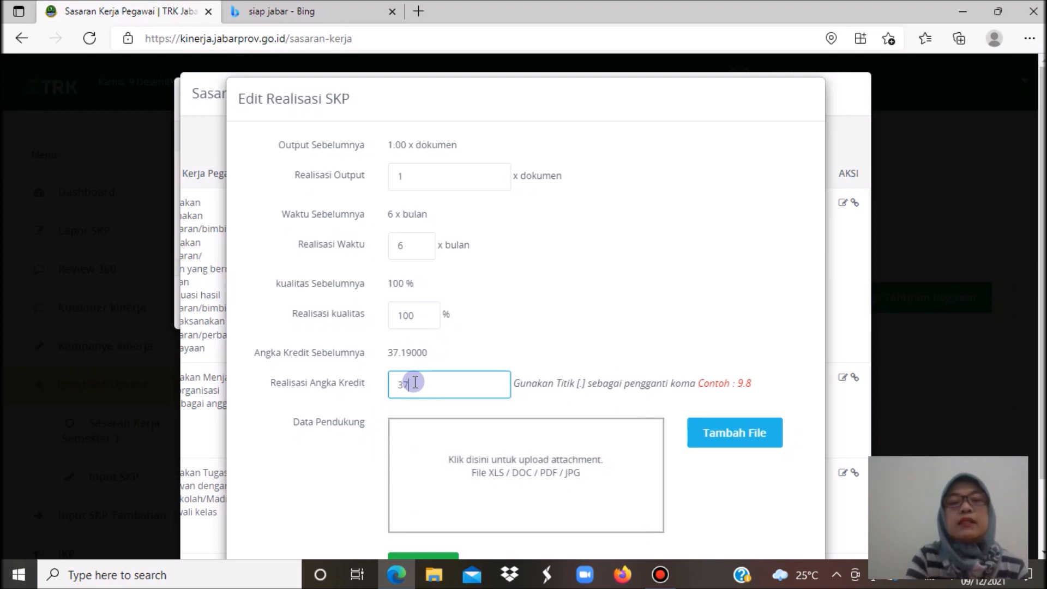
pyautogui.write('.19')
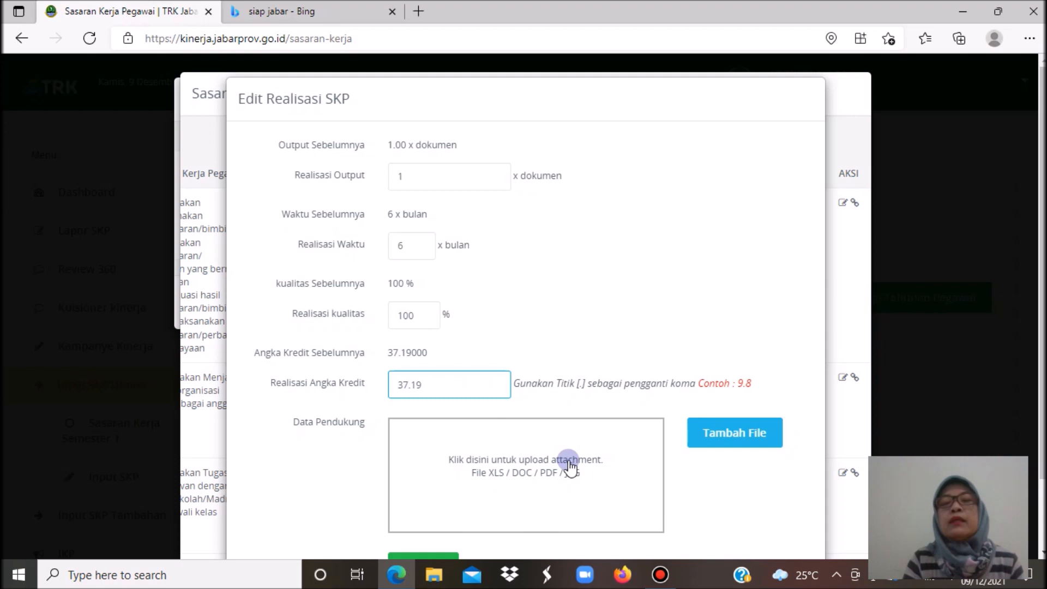
pyautogui.scroll(-2, 777, 451)
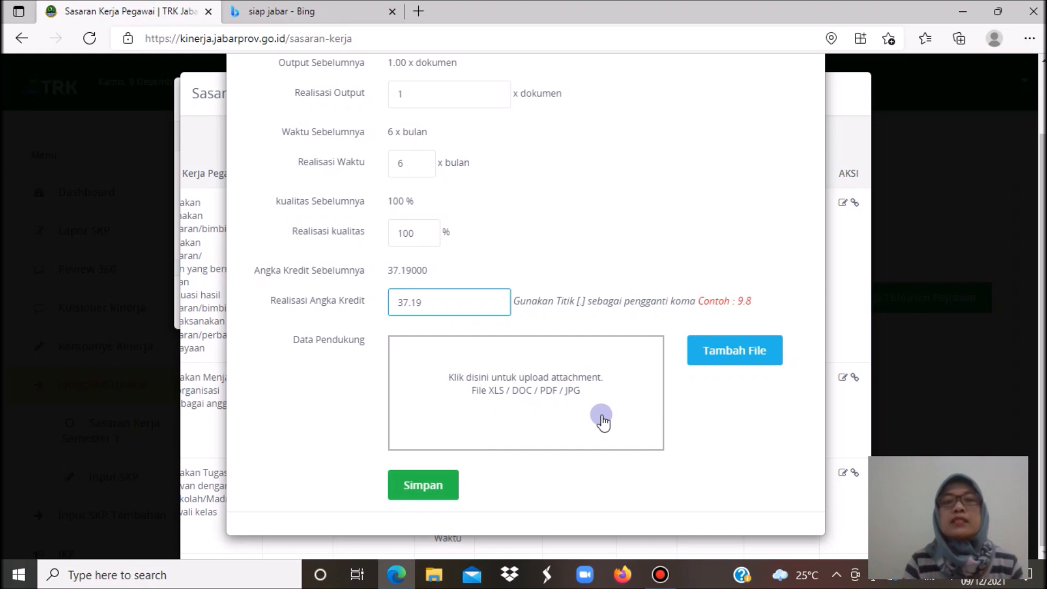
pyautogui.click(433, 491)
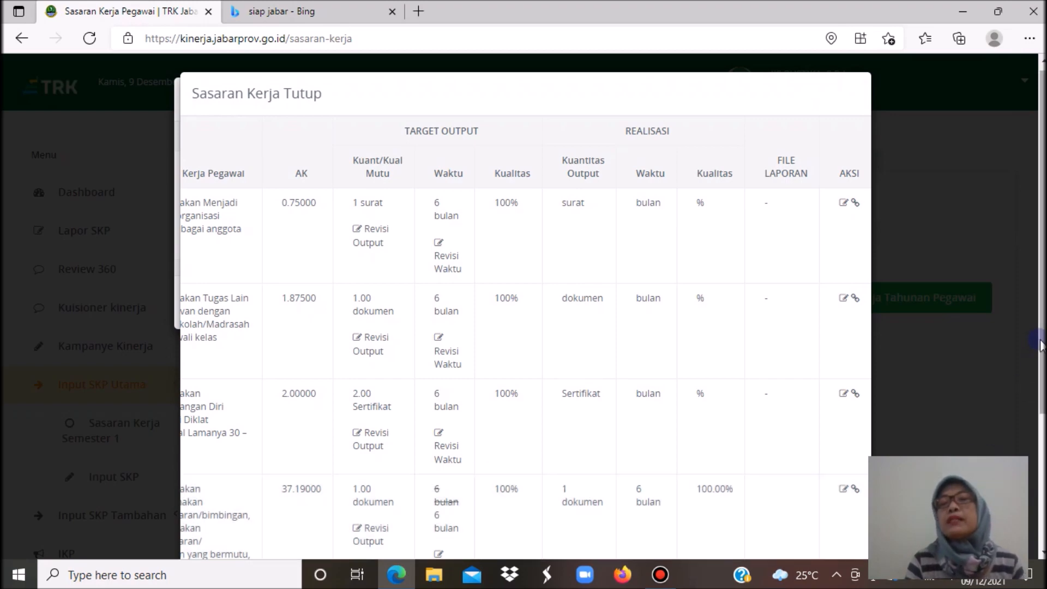
# - Edit the realisation of the organisation-member target, setting Realisasi Output to 1 surat and Realisasi Waktu to 6 bulan
pyautogui.moveTo(1043, 345)
pyautogui.mouseDown()
pyautogui.moveTo(1045, 459)
pyautogui.moveTo(1045, 358)
pyautogui.mouseUp()
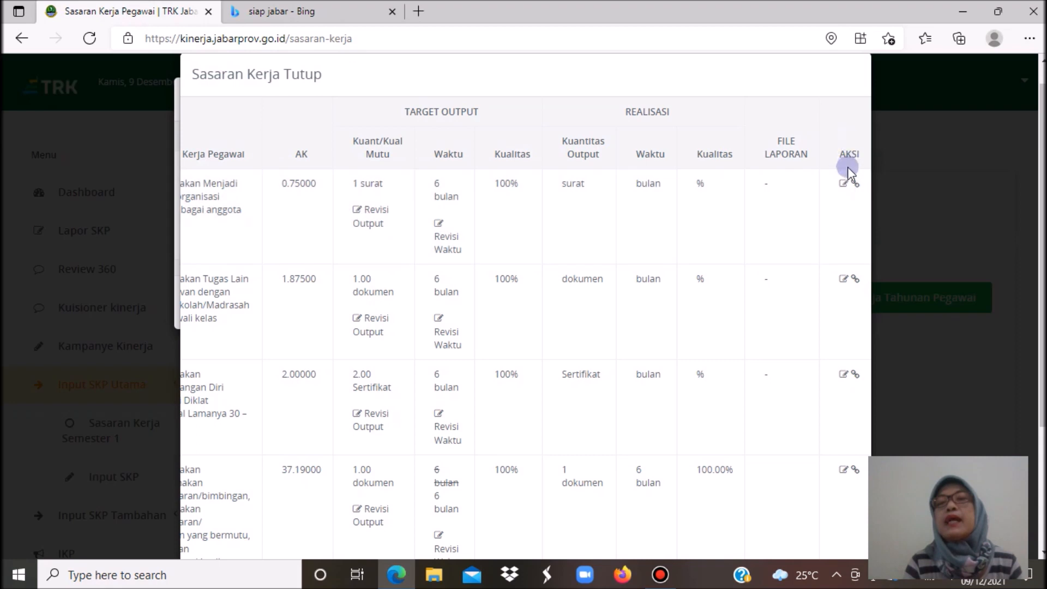
pyautogui.click(844, 184)
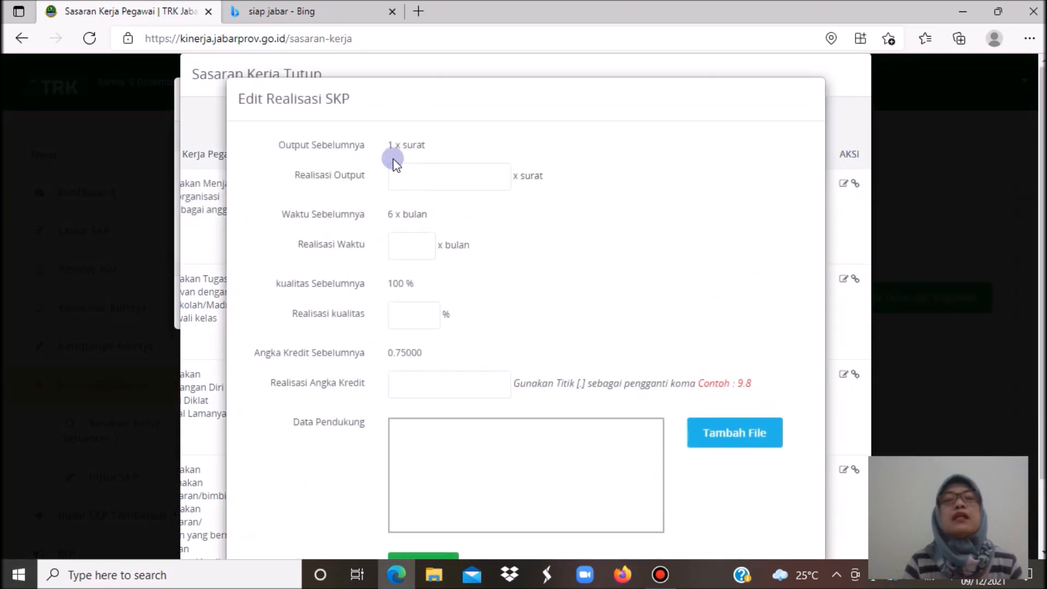
pyautogui.click(403, 173)
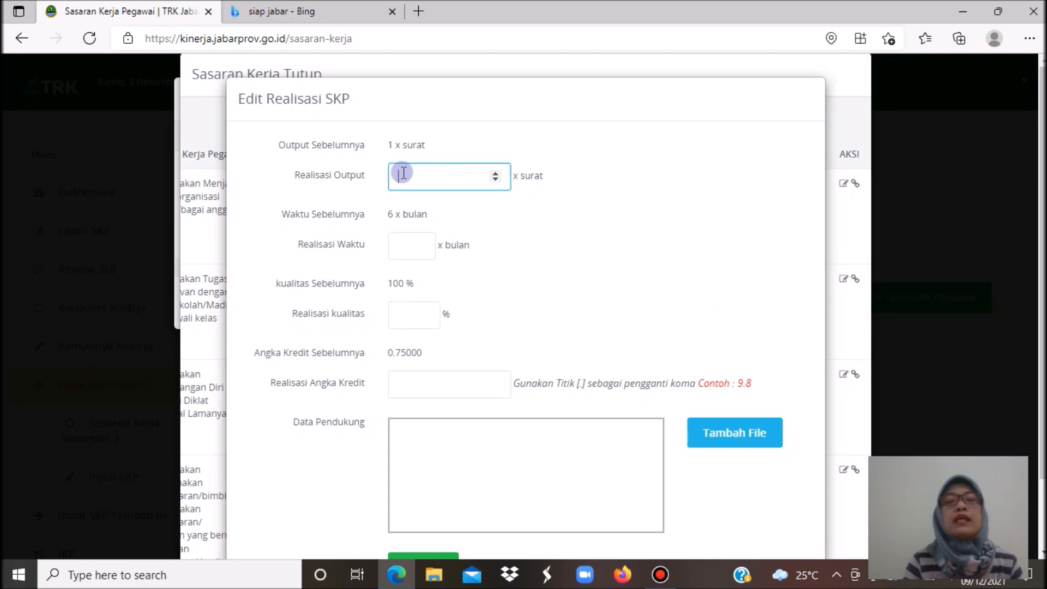
pyautogui.write('1')
pyautogui.click(401, 244)
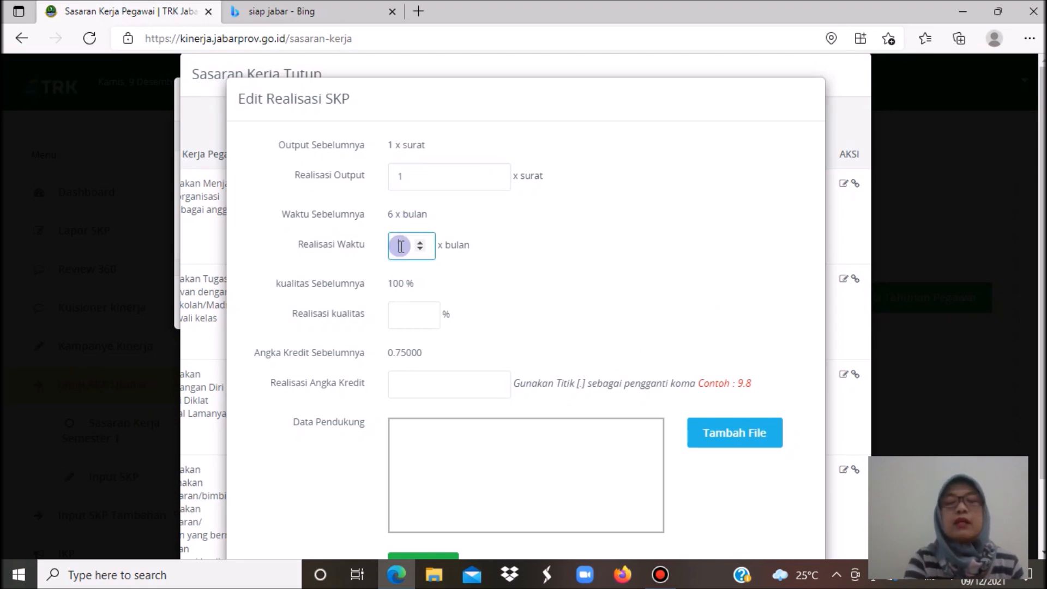
pyautogui.write('6')
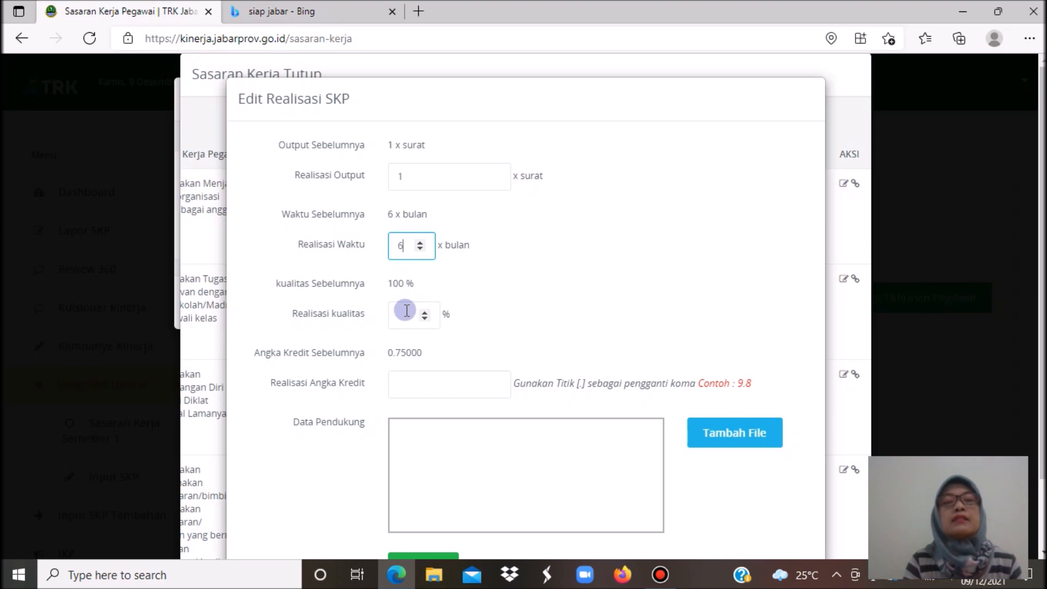
# - Set the organisation-member target's Realisasi kualitas to 100% and Realisasi Angka Kredit to 0.75000, and save it
pyautogui.click(407, 310)
pyautogui.write('100')
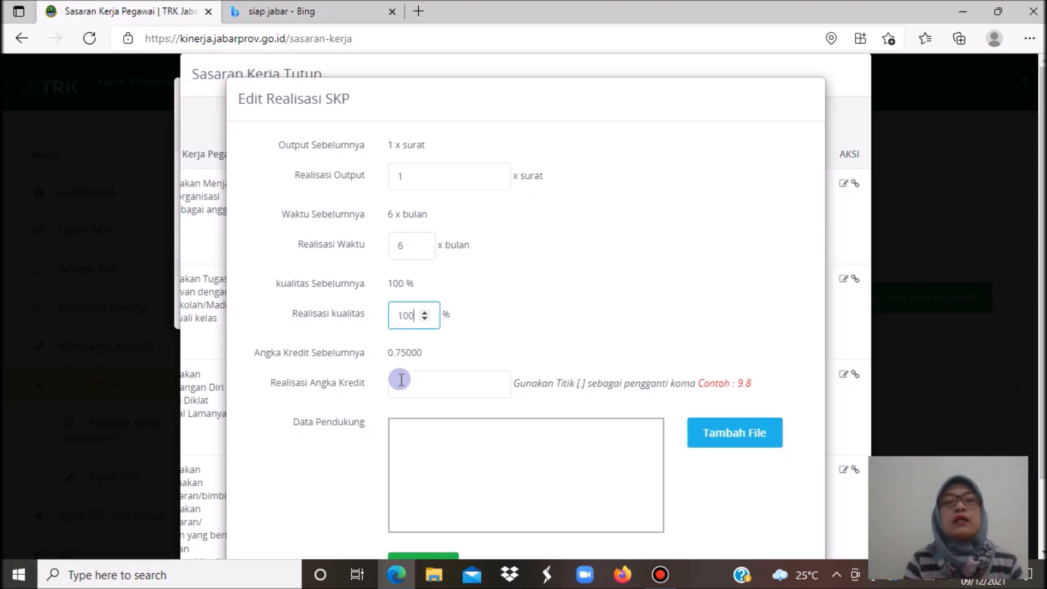
pyautogui.click(402, 380)
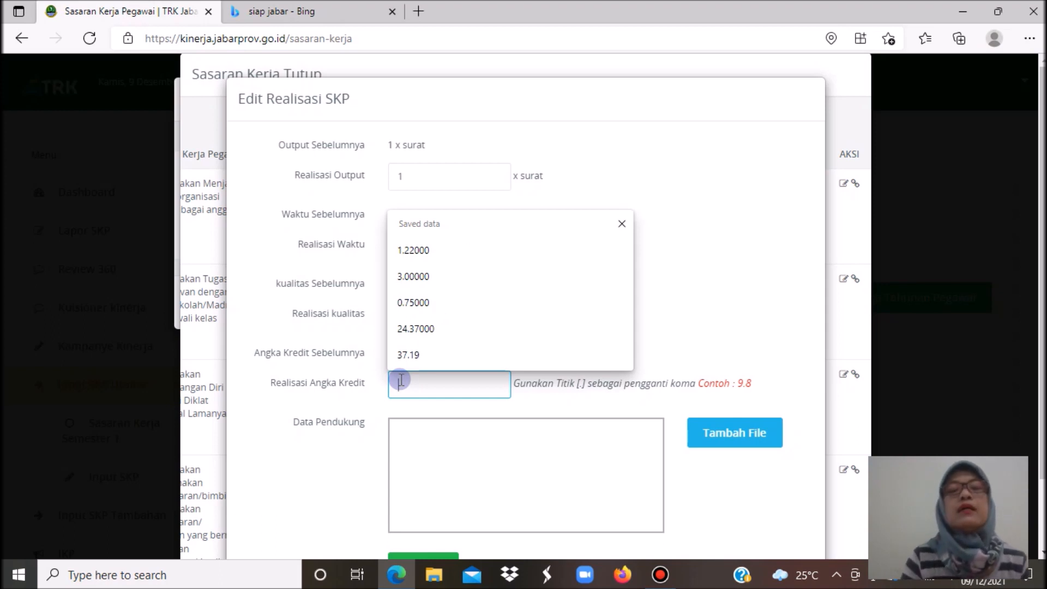
pyautogui.click(404, 304)
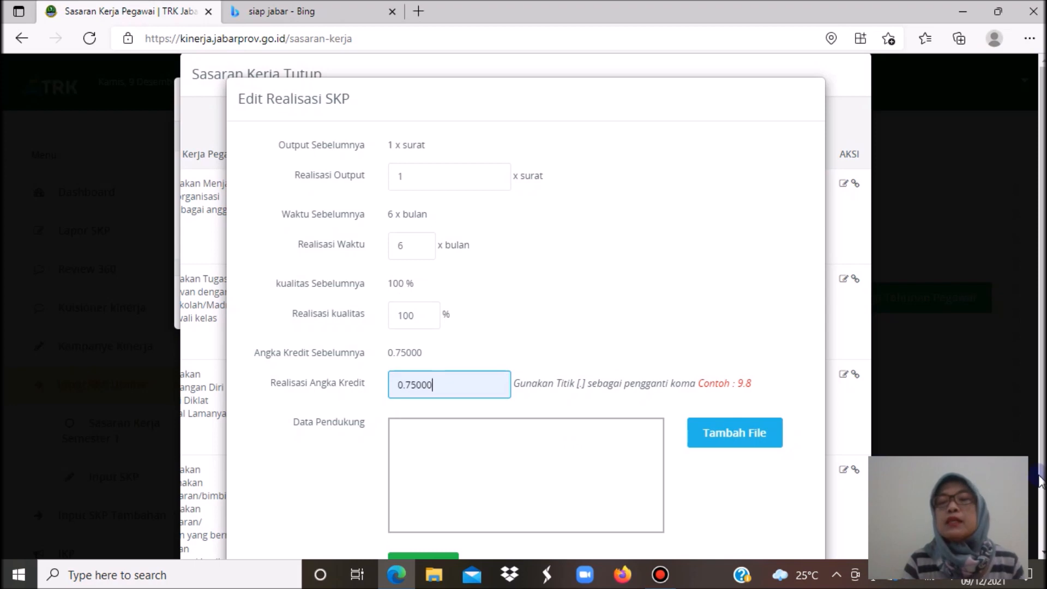
pyautogui.scroll(-2, 525, 306)
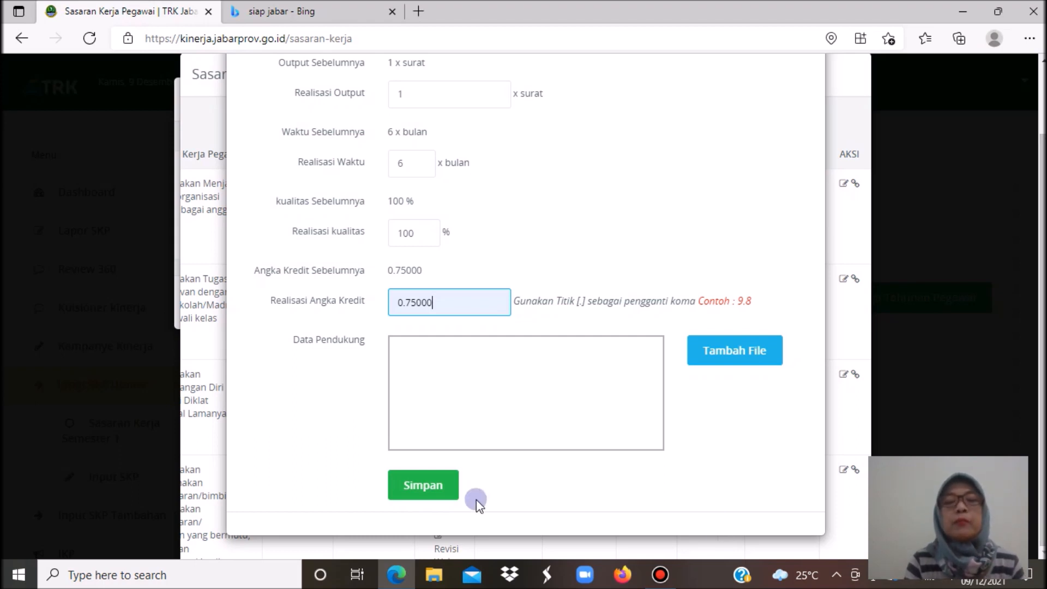
pyautogui.click(426, 499)
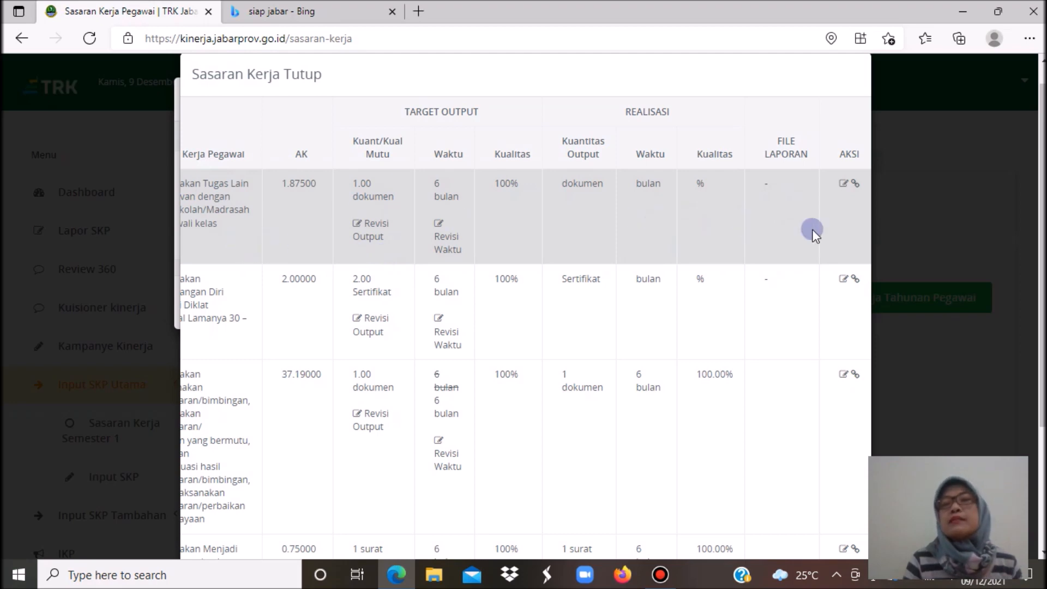
# - Edit the realisation of the wali kelas target, setting Realisasi Output to 1 dokumen and Realisasi Waktu to 6 bulan
pyautogui.click(843, 184)
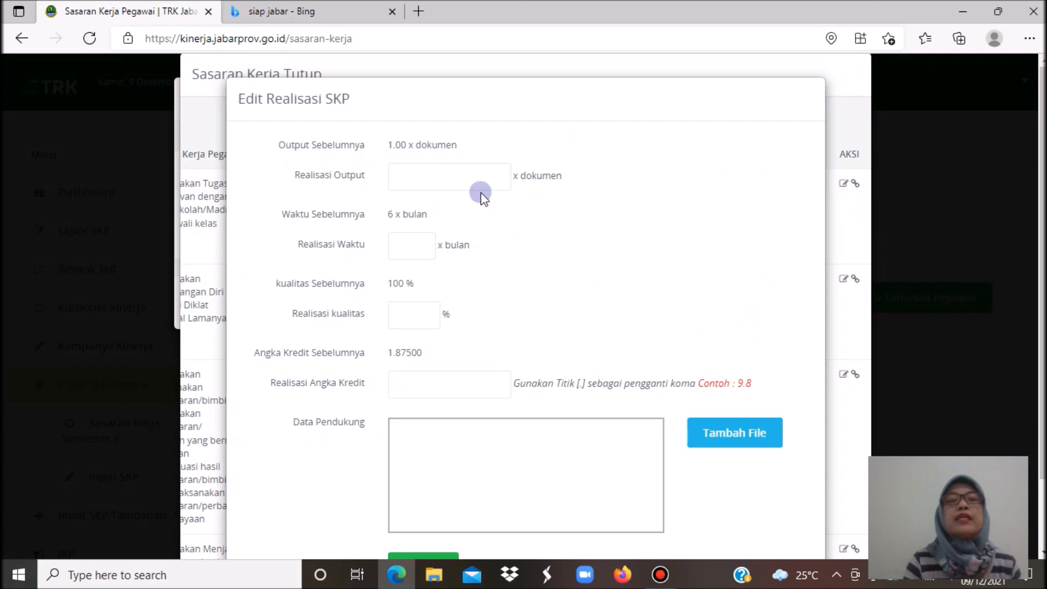
pyautogui.click(426, 174)
pyautogui.write('1')
pyautogui.click(410, 241)
pyautogui.write('1')
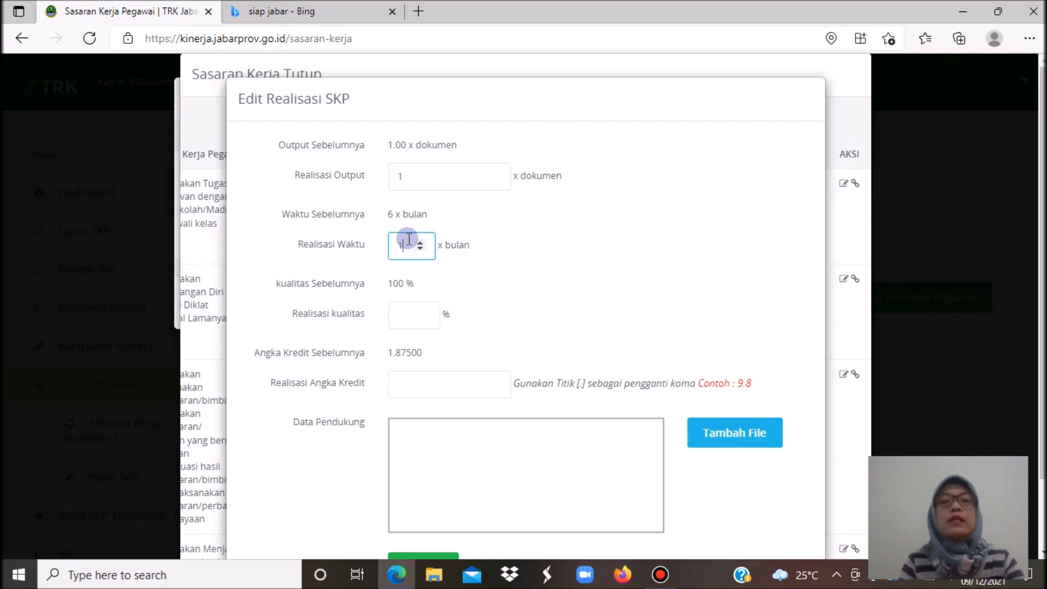
pyautogui.press('BackSpace')
pyautogui.write('6')
# - Set the wali kelas target's Realisasi kualitas to 100% and Realisasi Angka Kredit to 1.875, and save it
pyautogui.click(404, 316)
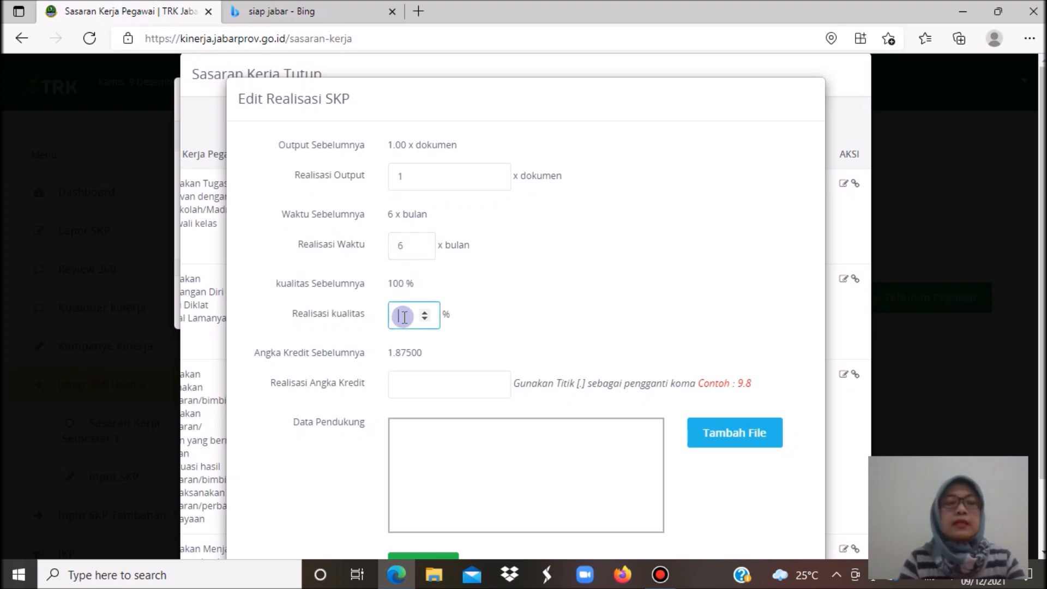
pyautogui.write('100')
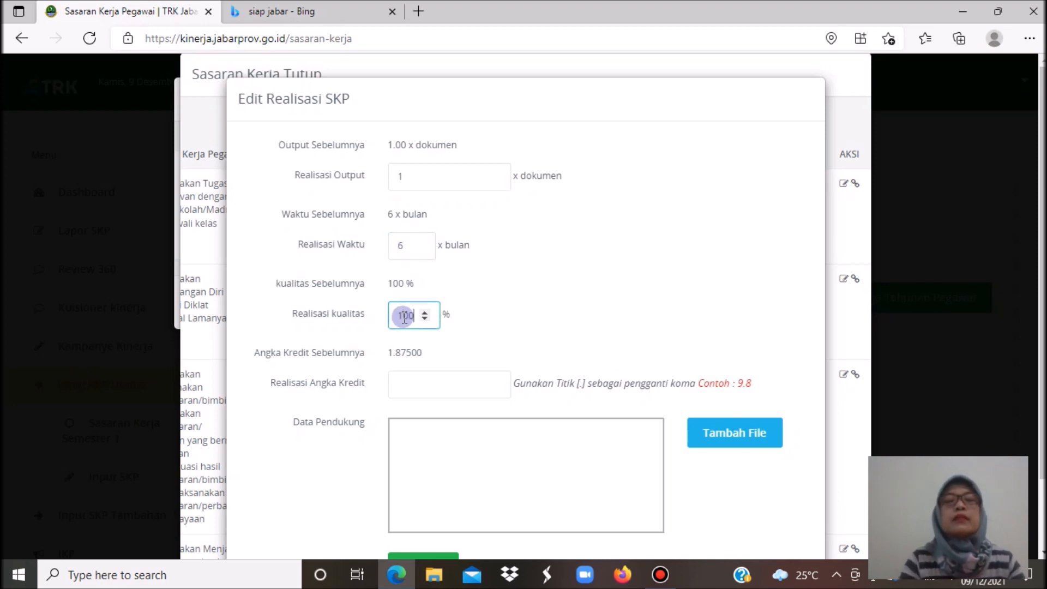
pyautogui.click(403, 387)
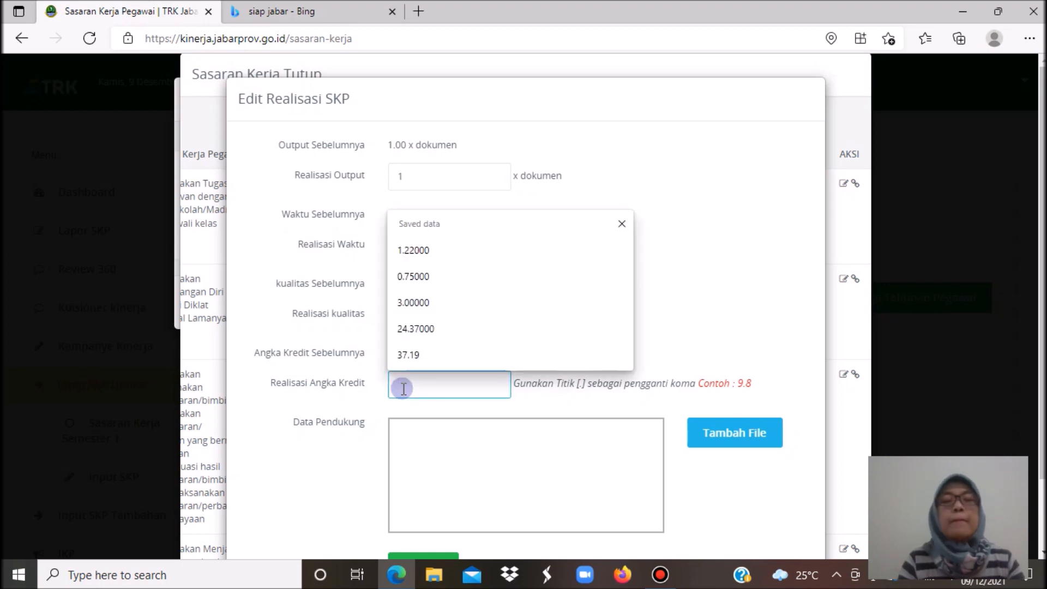
pyautogui.write('1')
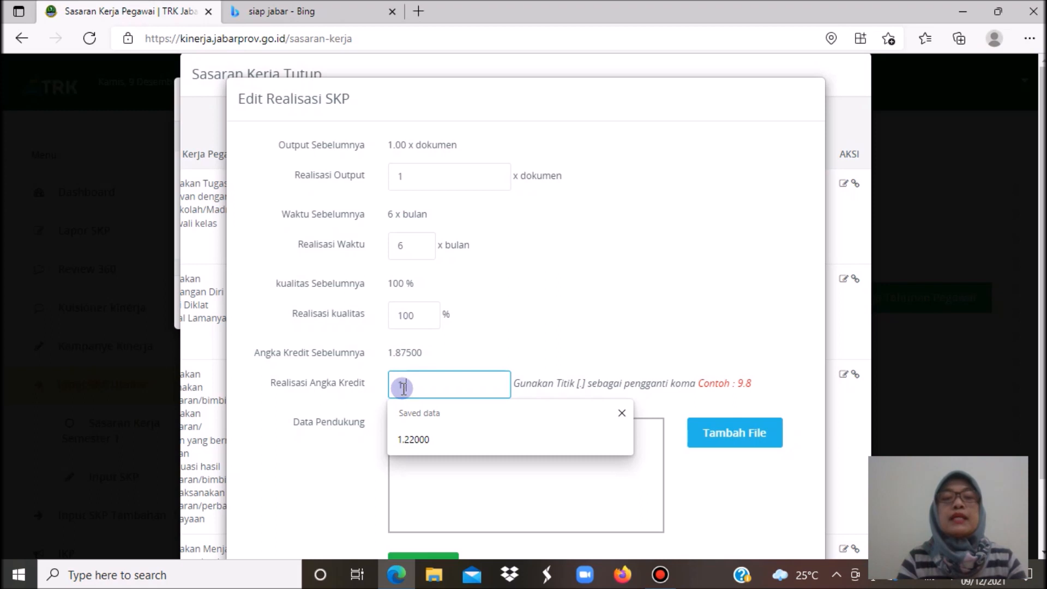
pyautogui.write('.8')
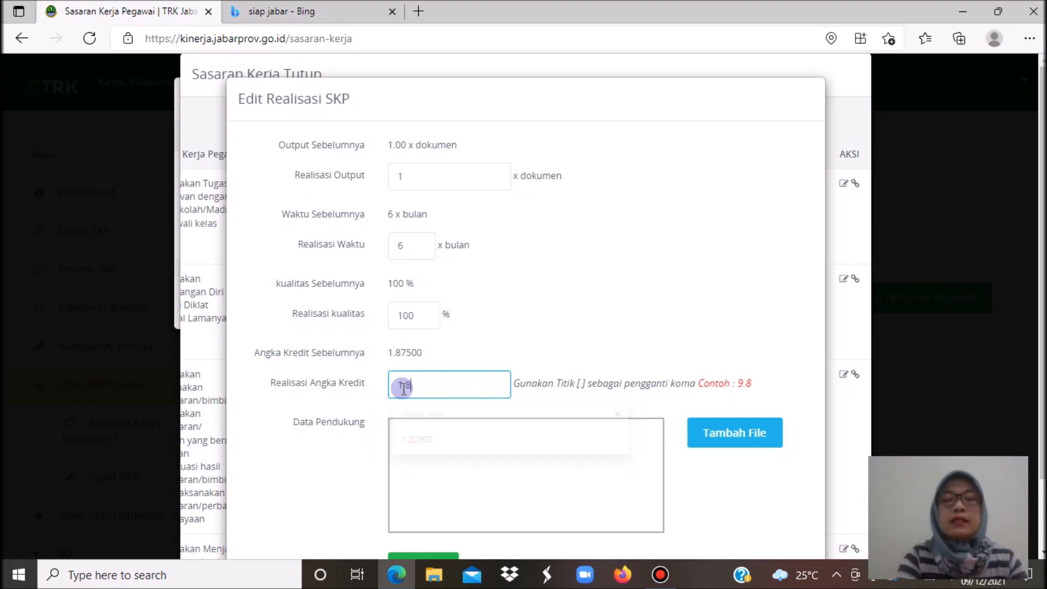
pyautogui.write('75')
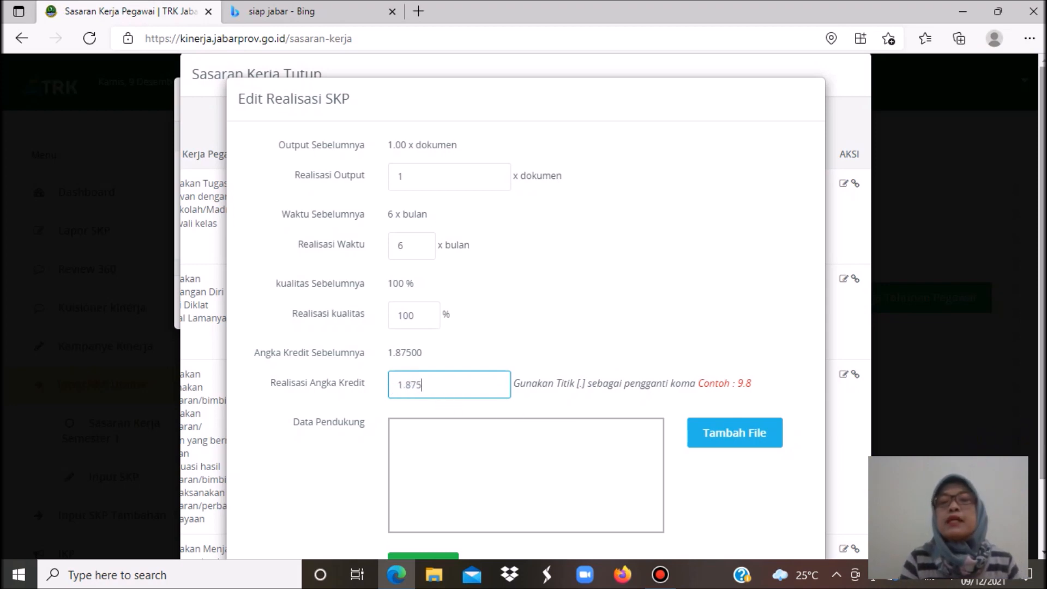
pyautogui.scroll(-1, 1034, 442)
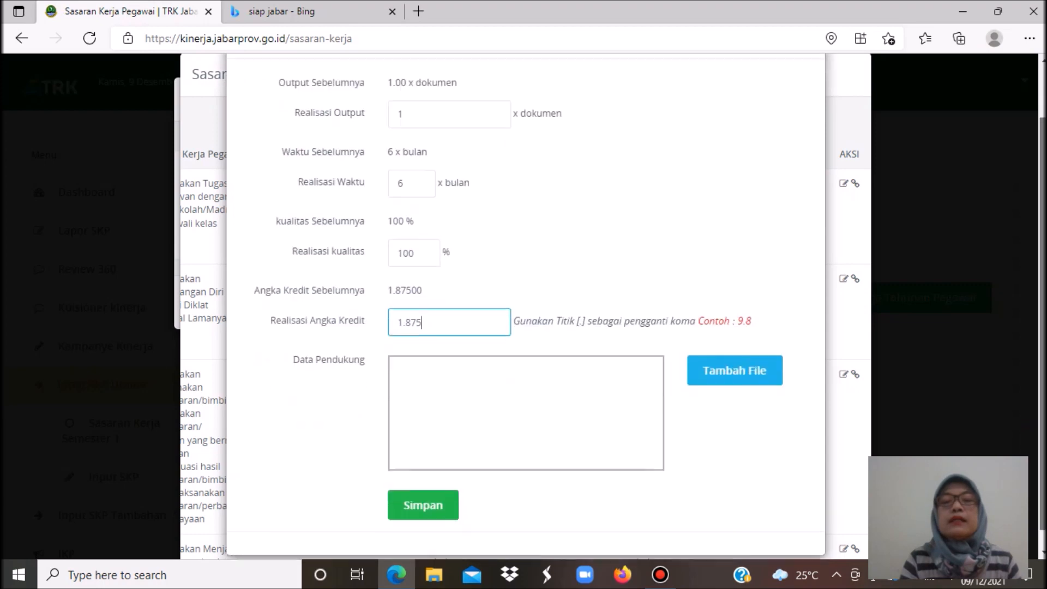
pyautogui.click(416, 499)
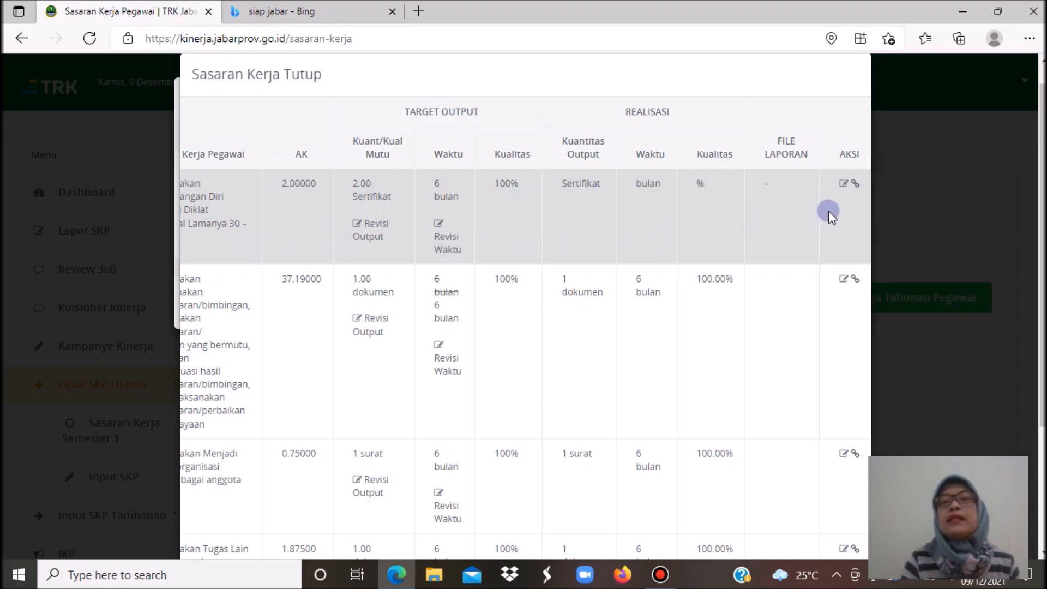
# - Edit the realisation of the Diklat target, setting Realisasi Output to 2 Sertifikat and Realisasi Waktu to 6 bulan
pyautogui.click(845, 184)
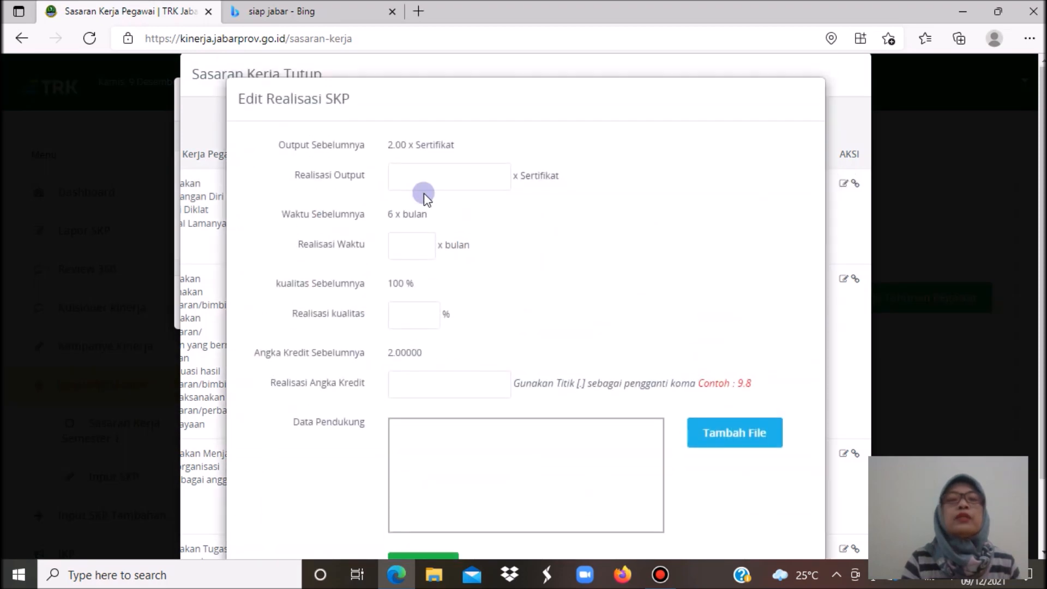
pyautogui.click(417, 178)
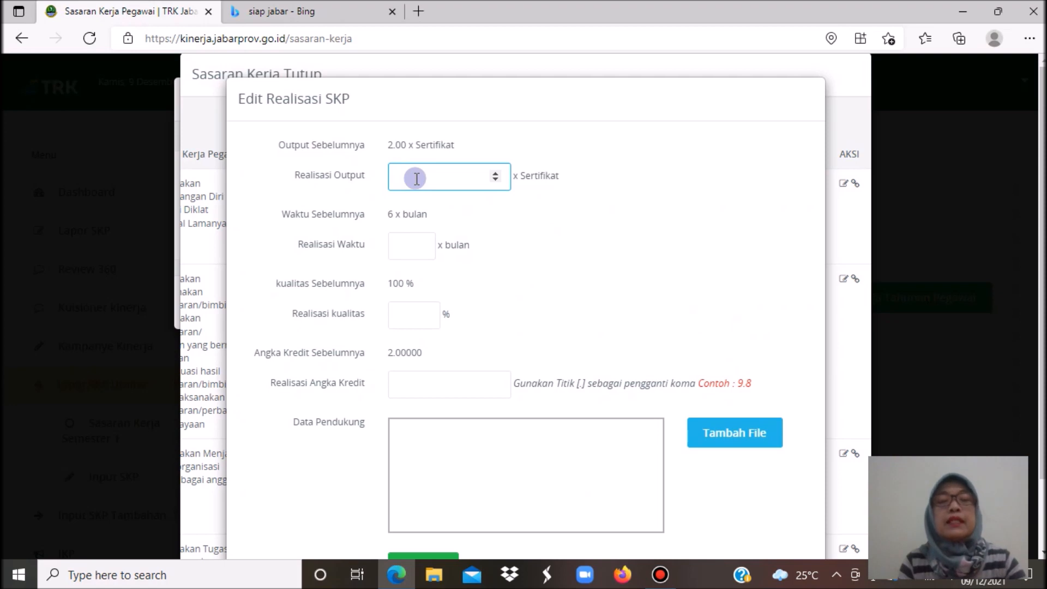
pyautogui.write('2')
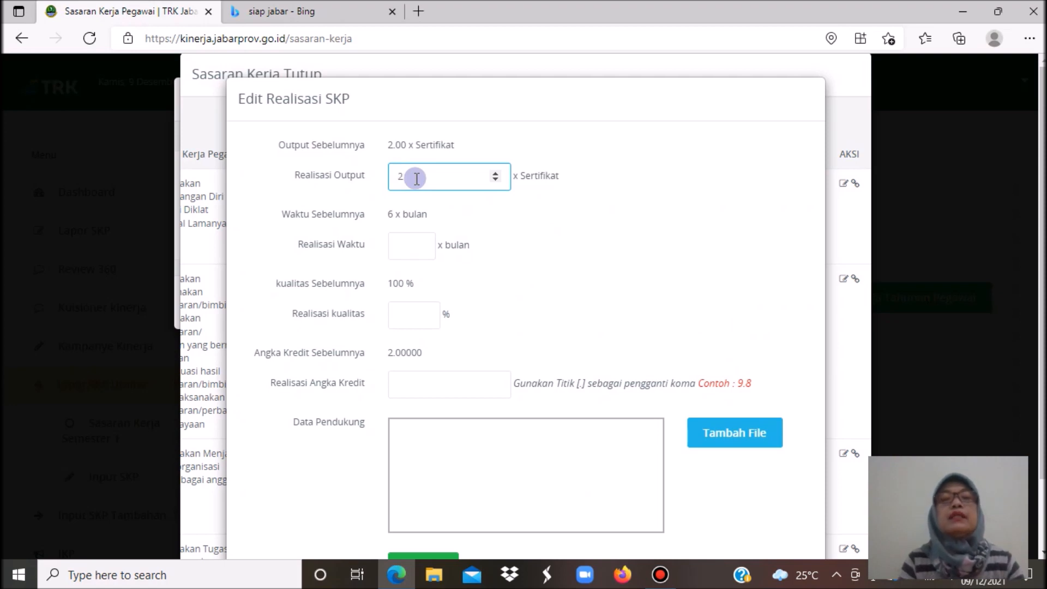
pyautogui.click(414, 243)
pyautogui.write('2')
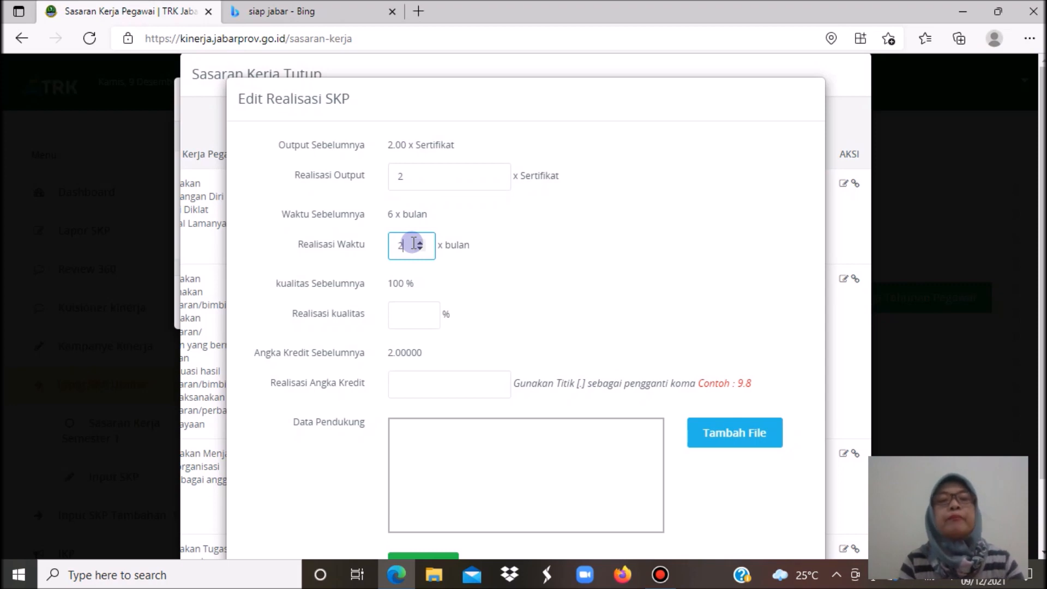
pyautogui.write('6')
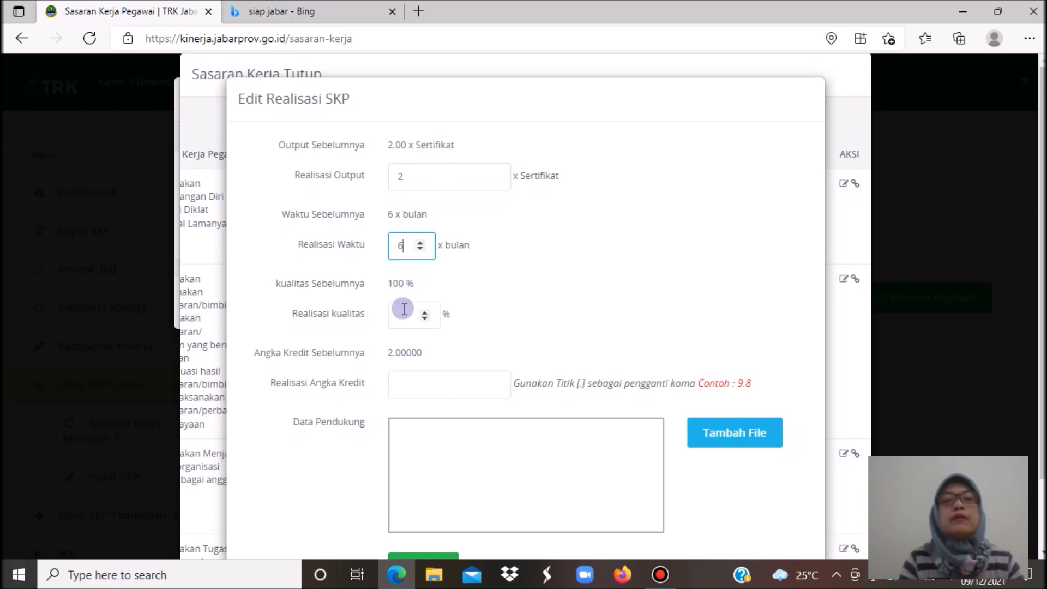
# - Set the Diklat target's Realisasi kualitas to 100% and Realisasi Angka Kredit to 2, and save it
pyautogui.click(404, 311)
pyautogui.write('100')
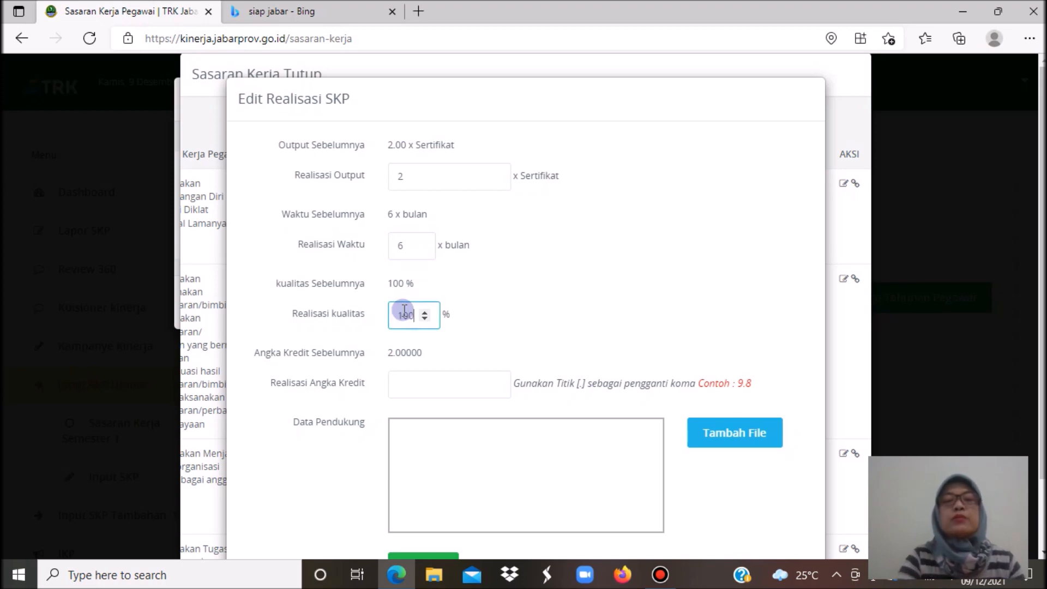
pyautogui.click(408, 378)
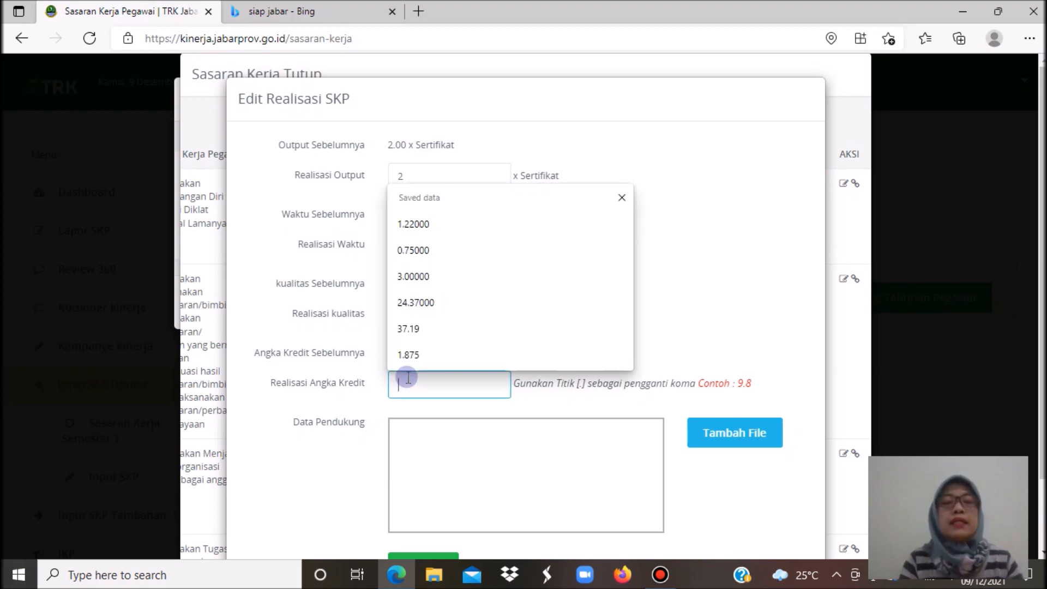
pyautogui.write('2')
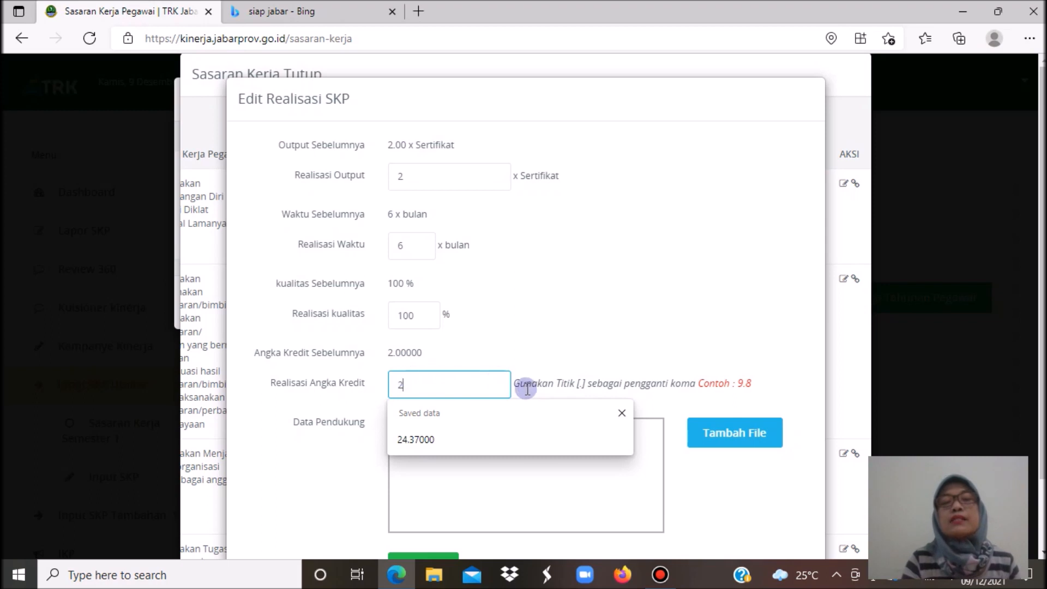
pyautogui.click(599, 466)
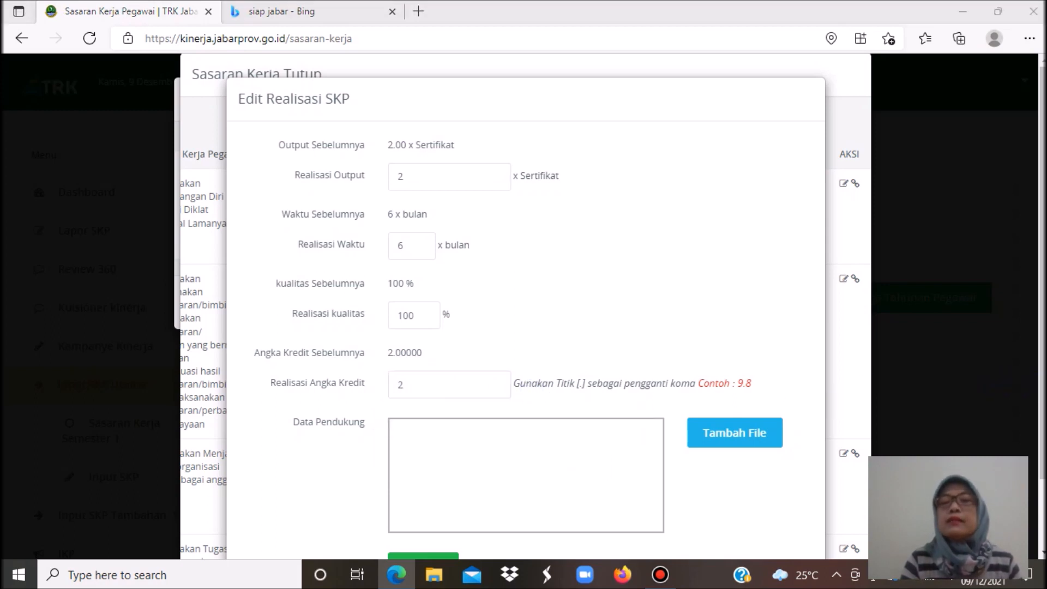
pyautogui.scroll(-2, 412, 355)
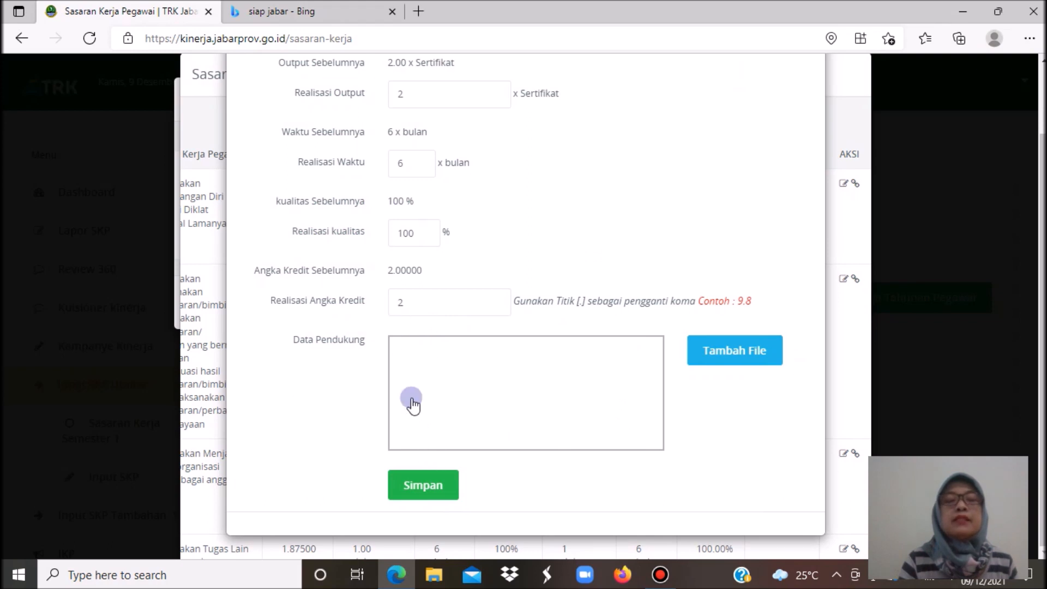
pyautogui.click(426, 492)
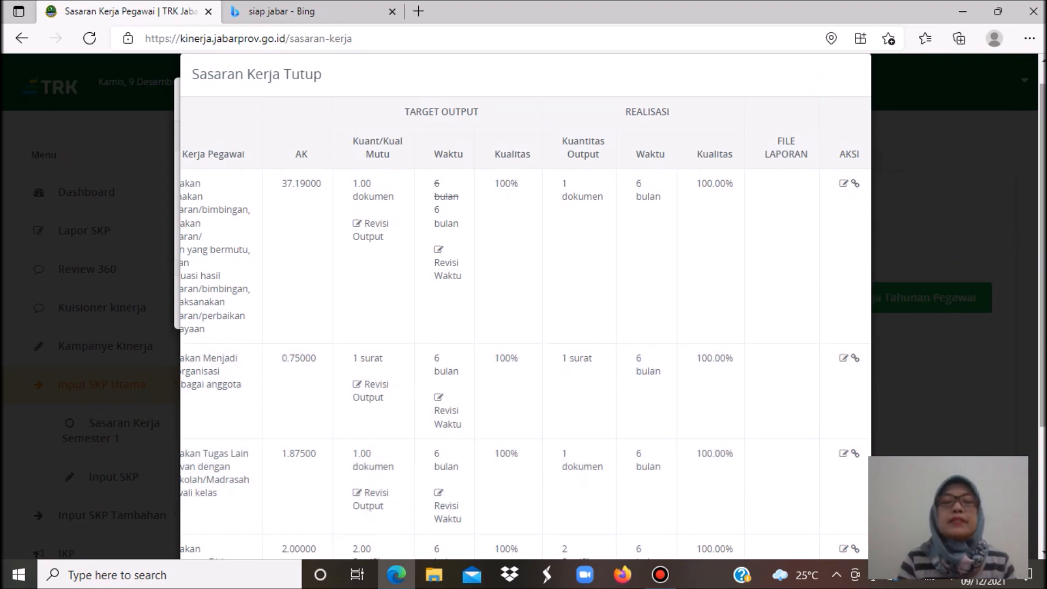
# - Check the realisation entries of all the work targets and save the whole Sasaran Kerja Tutup list
pyautogui.scroll(-3, 524, 306)
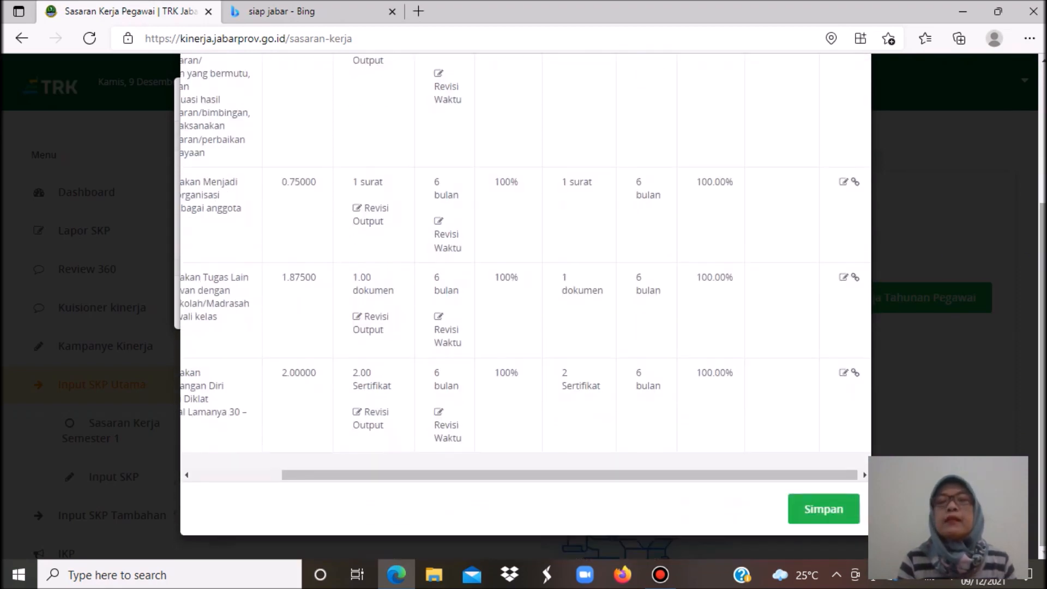
pyautogui.scroll(3, 524, 305)
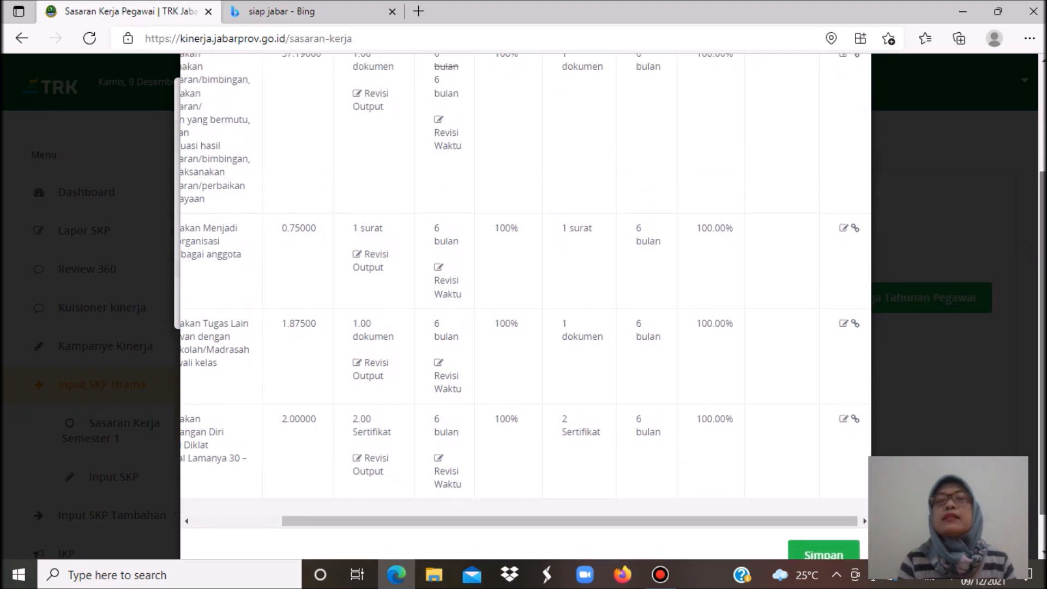
pyautogui.scroll(1, 524, 306)
pyautogui.scroll(-3, 523, 306)
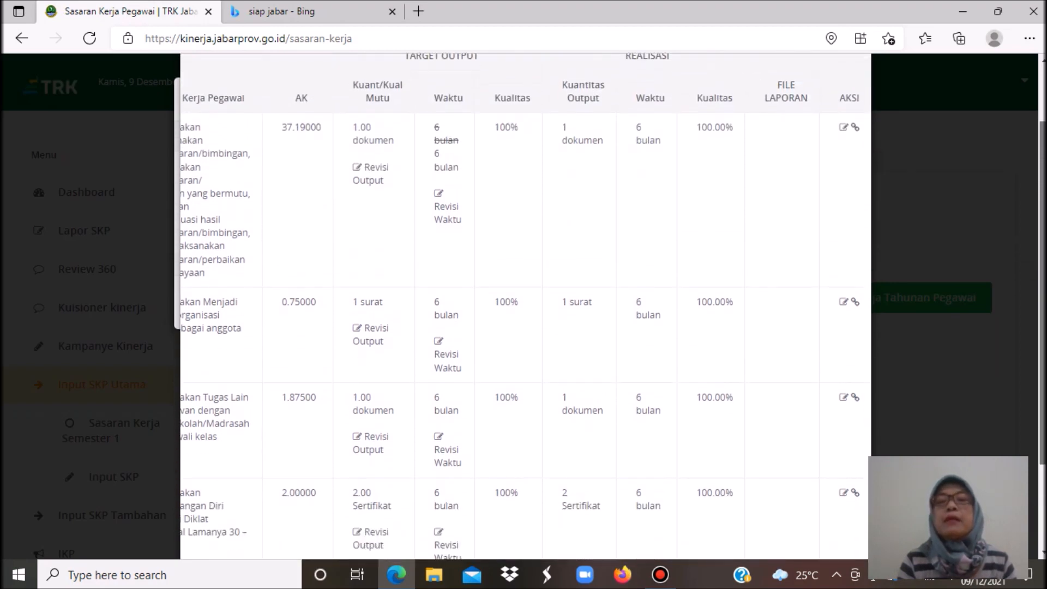
pyautogui.scroll(-1, 523, 306)
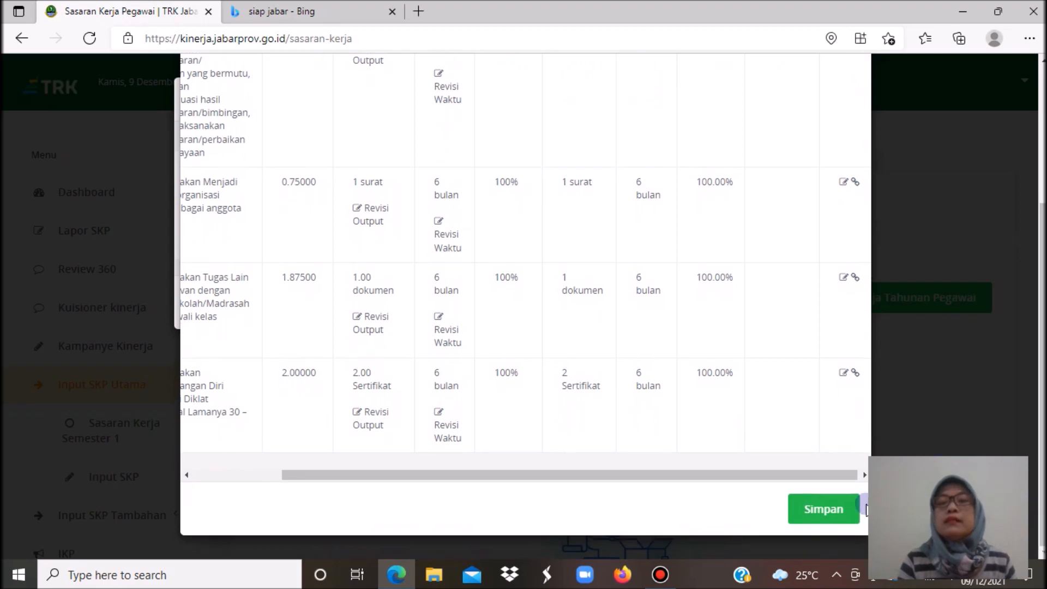
pyautogui.click(834, 514)
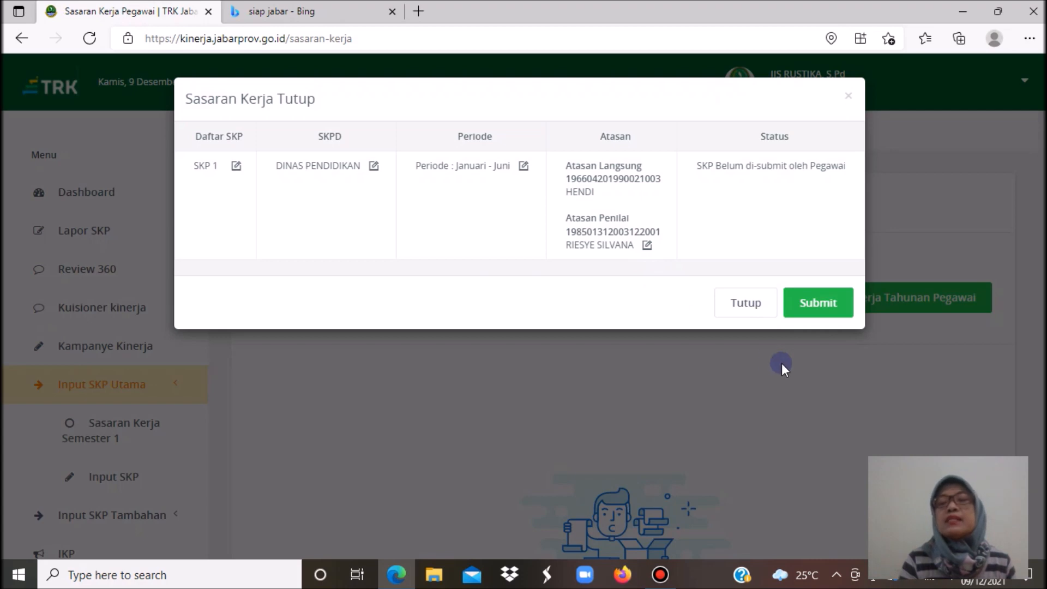
# - Submit the closed SKP for the Januari - Juni period, confirming the submission, and open the overview of own closed SKP
pyautogui.click(818, 305)
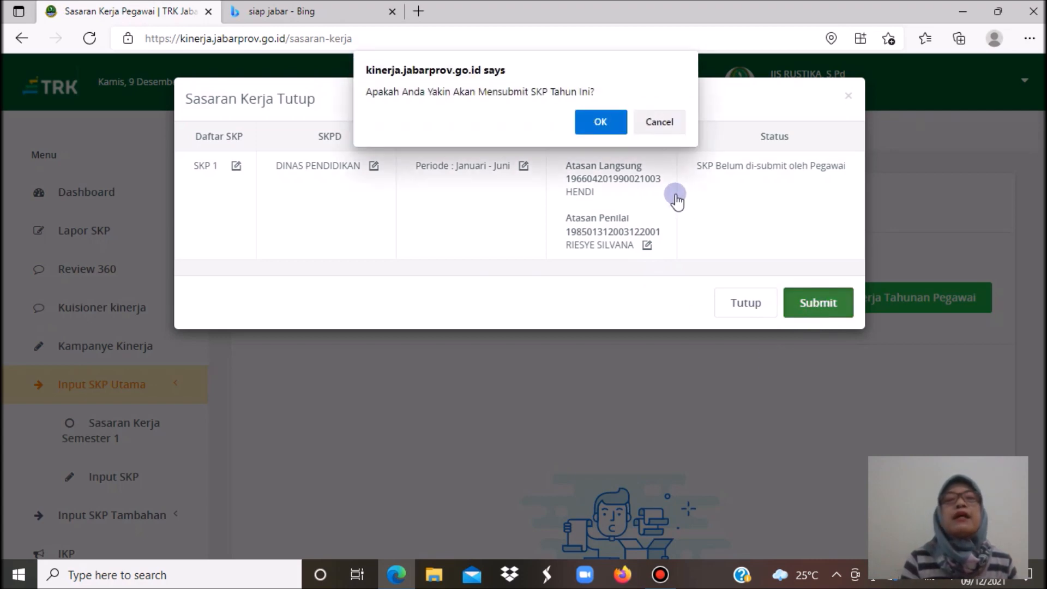
pyautogui.click(600, 124)
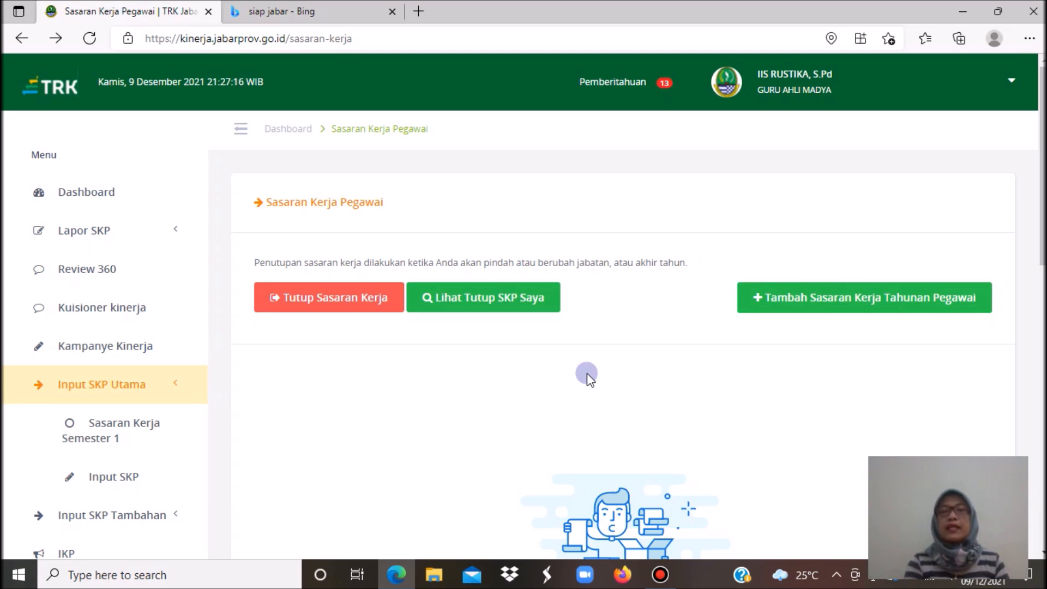
pyautogui.click(495, 308)
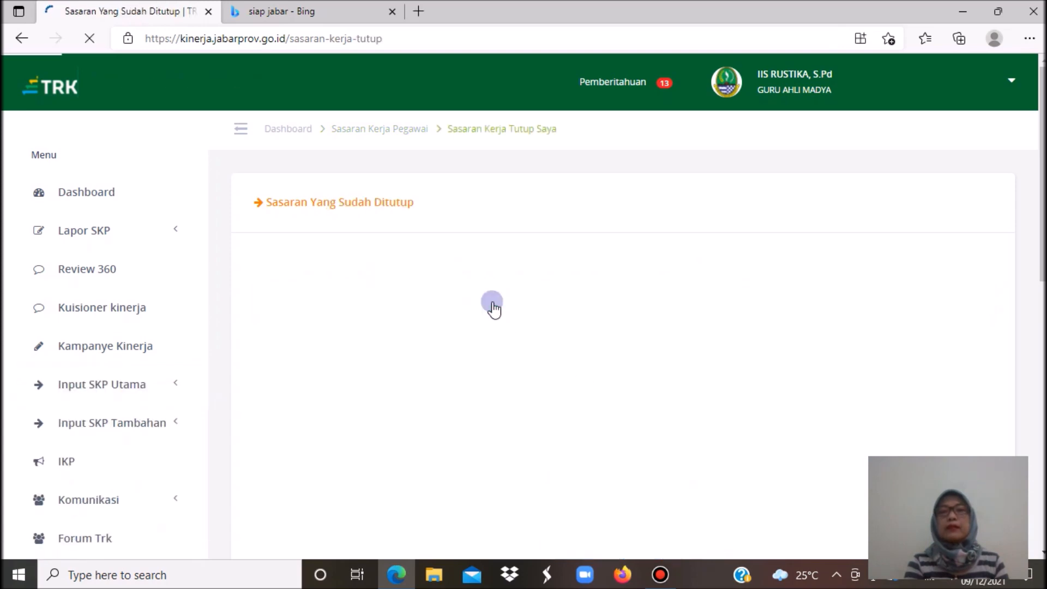